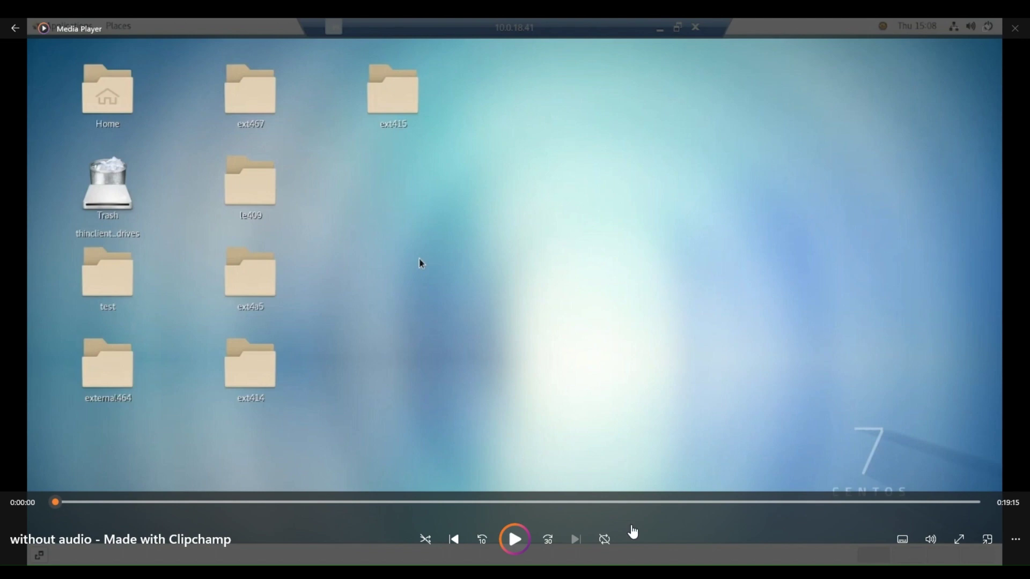
Launch Cadence Virtuoso with virtuoso & from the working directory in the terminal
click(515, 539)
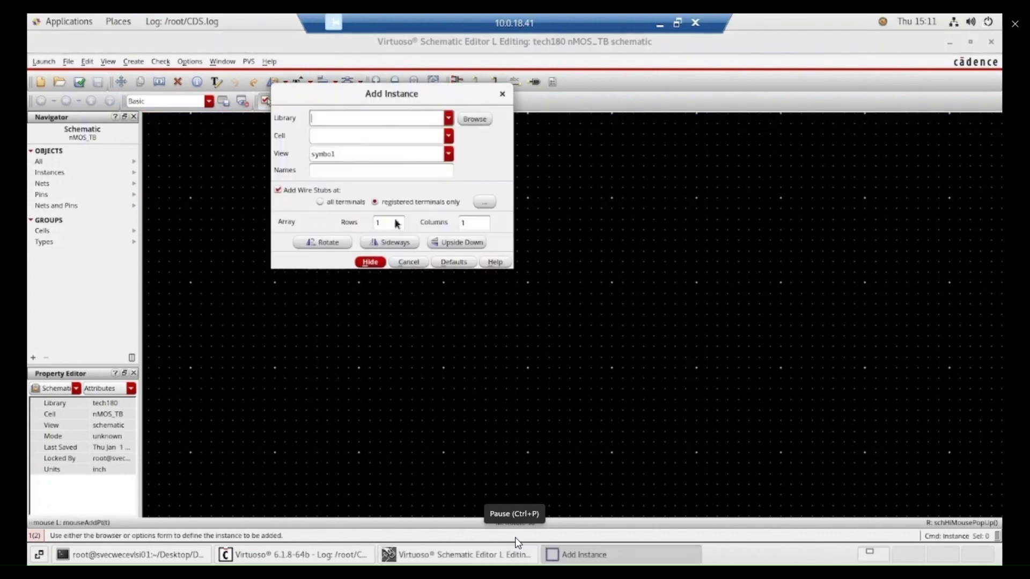
Look through analogLib's cell list in the Add Instance form without choosing a cell
click(448, 119)
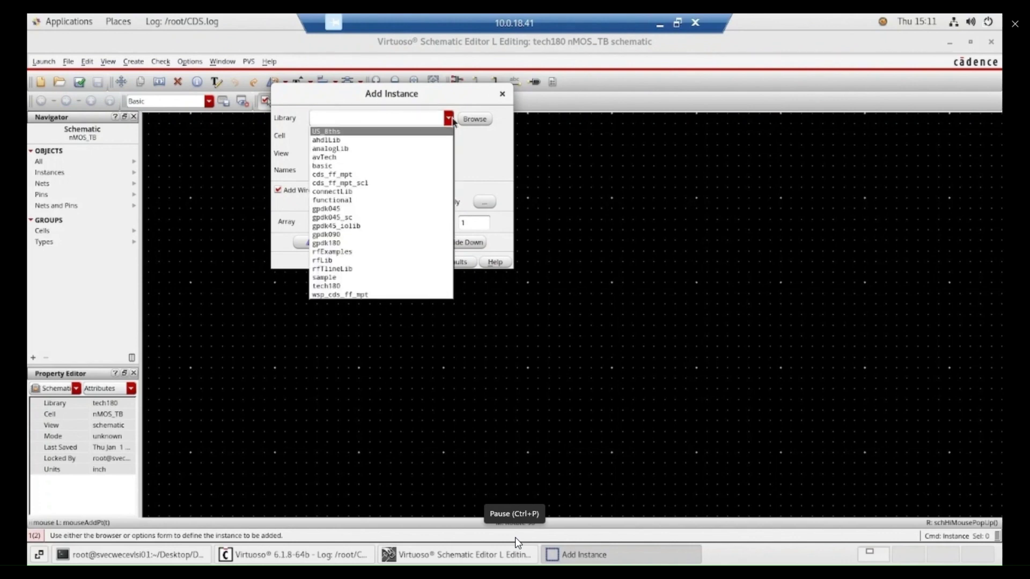
click(399, 149)
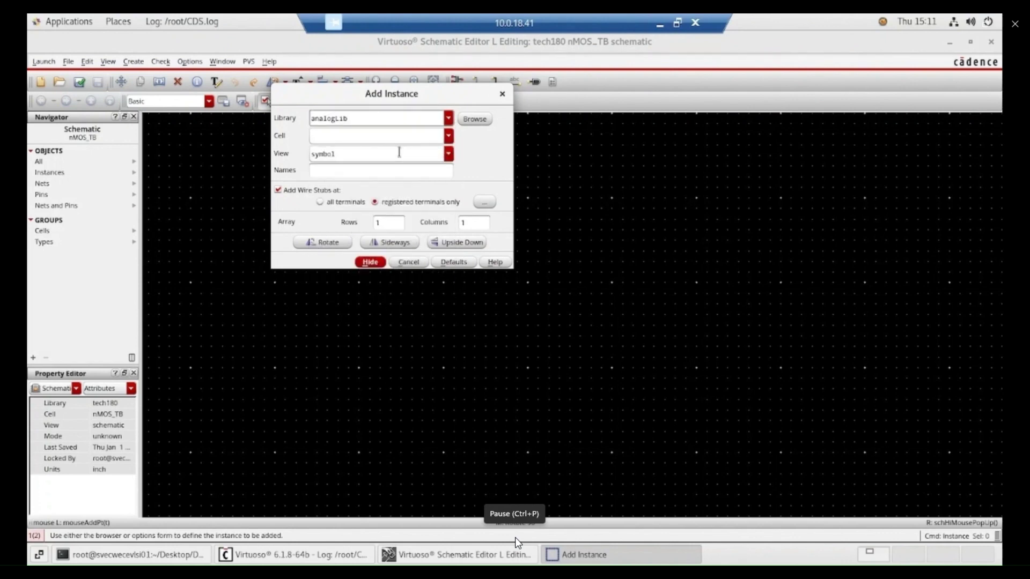
click(449, 136)
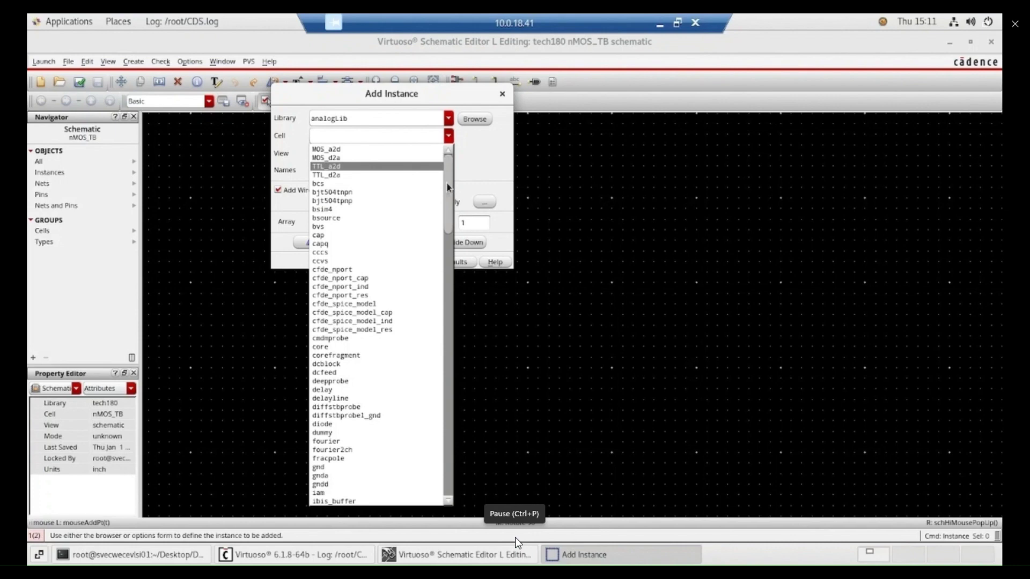
click(449, 118)
Select the gpdk180 nmos symbol in the Library Browser and close the browser
click(467, 120)
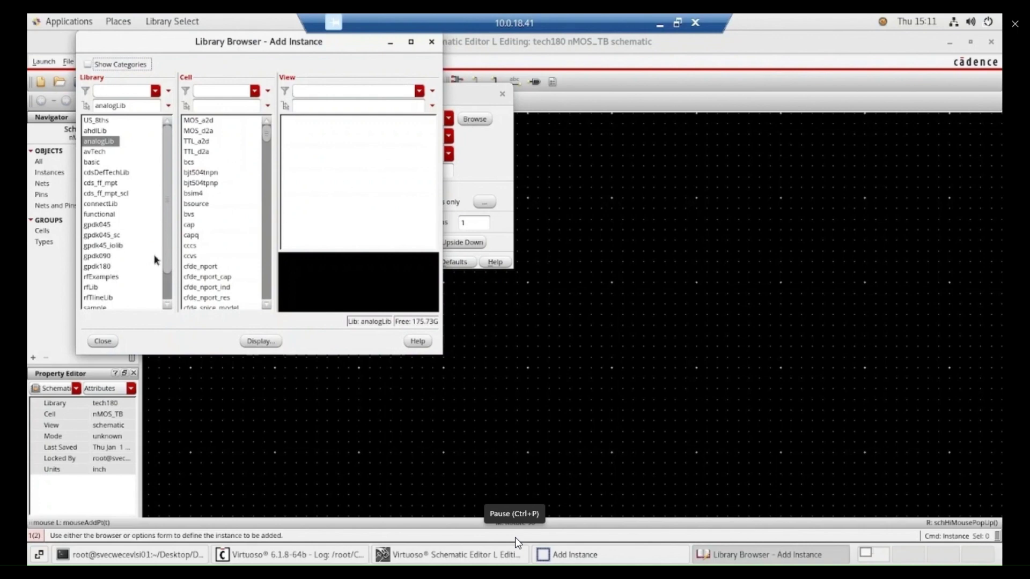
click(106, 267)
click(220, 107)
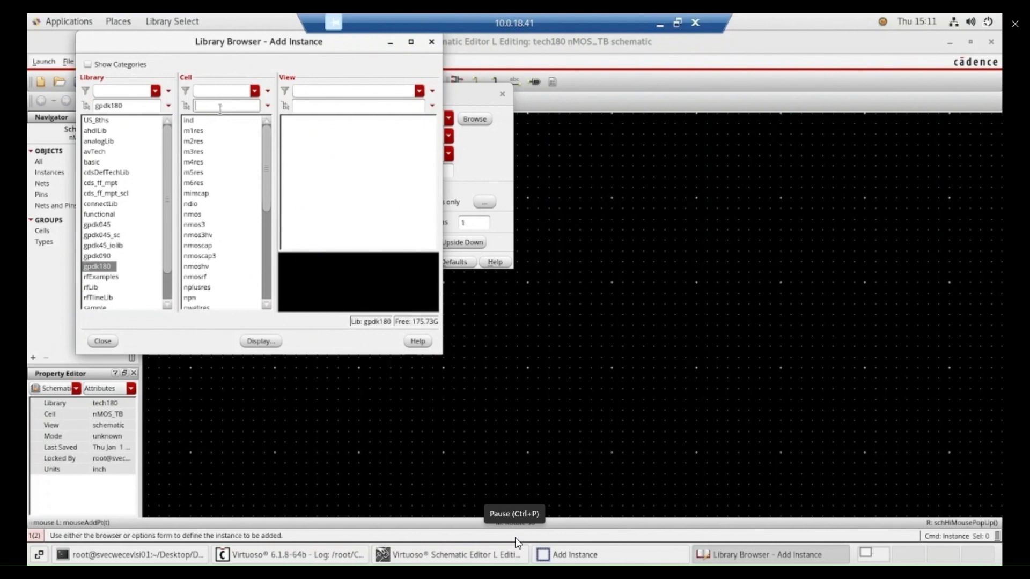
text(nm)
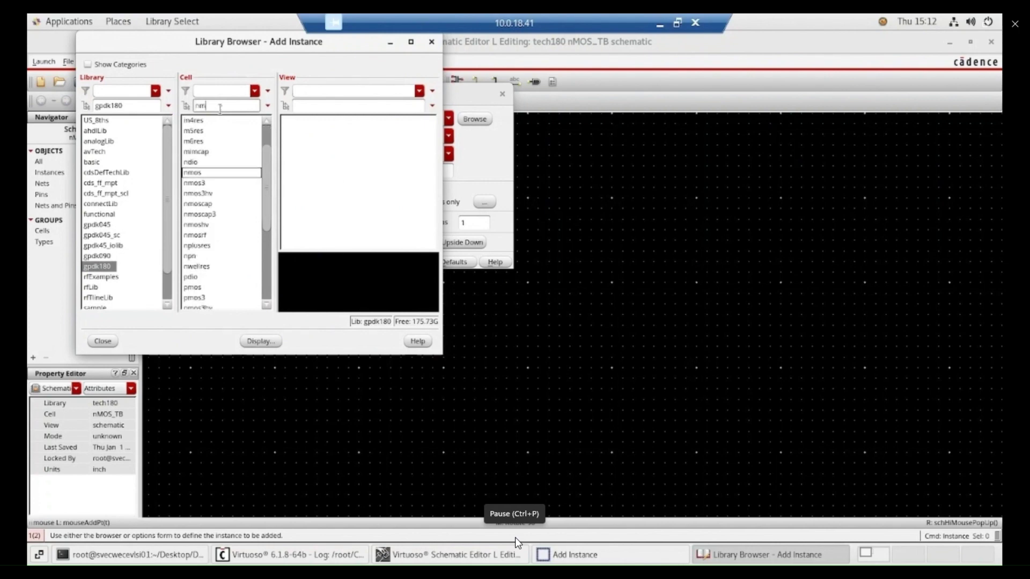
text(os)
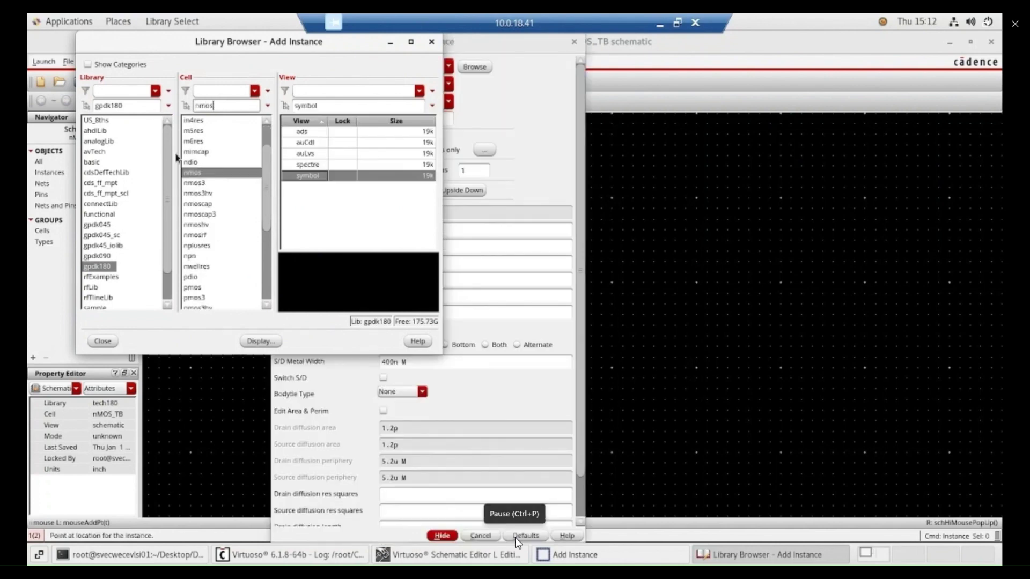
click(197, 173)
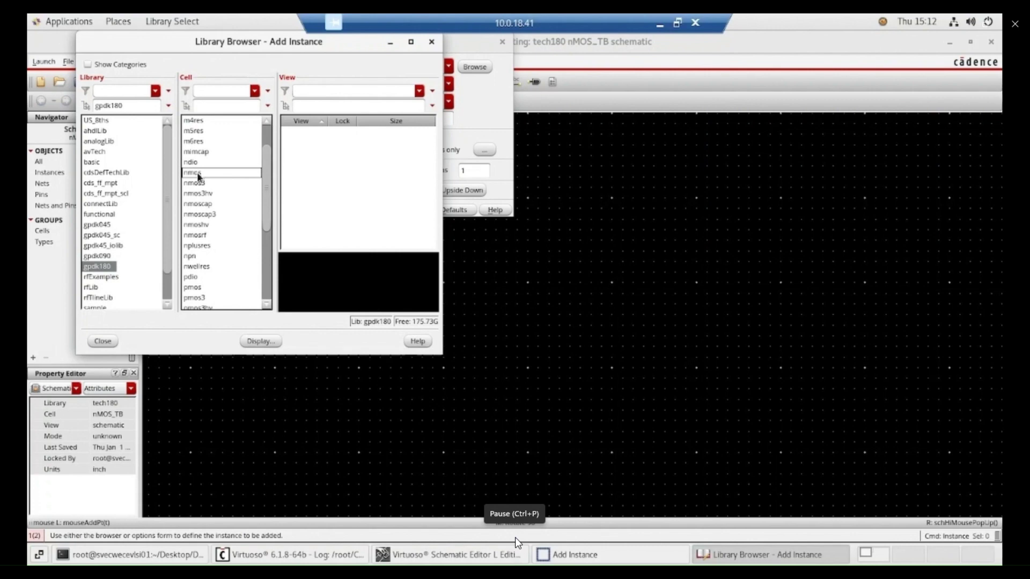
click(197, 172)
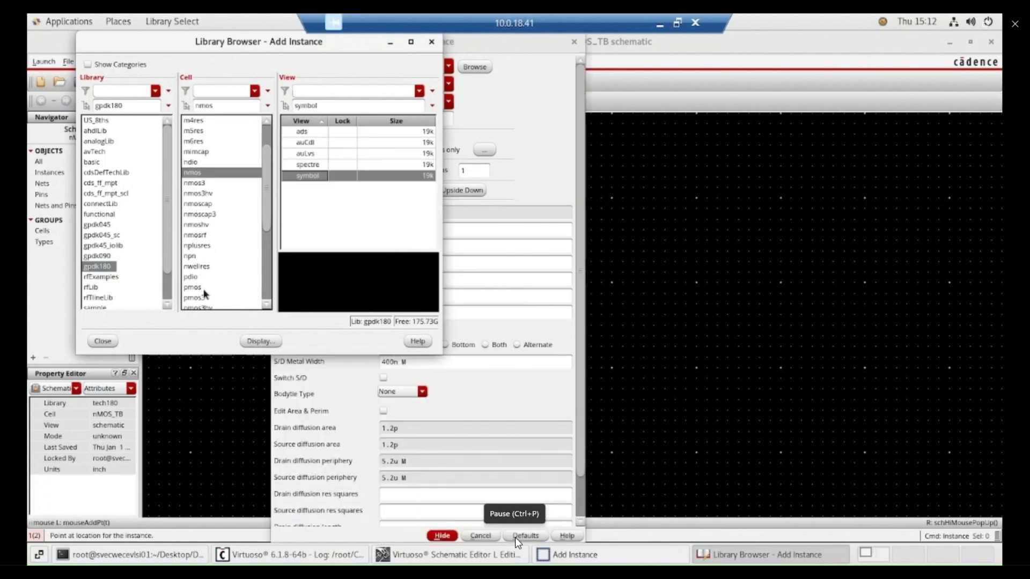
click(102, 341)
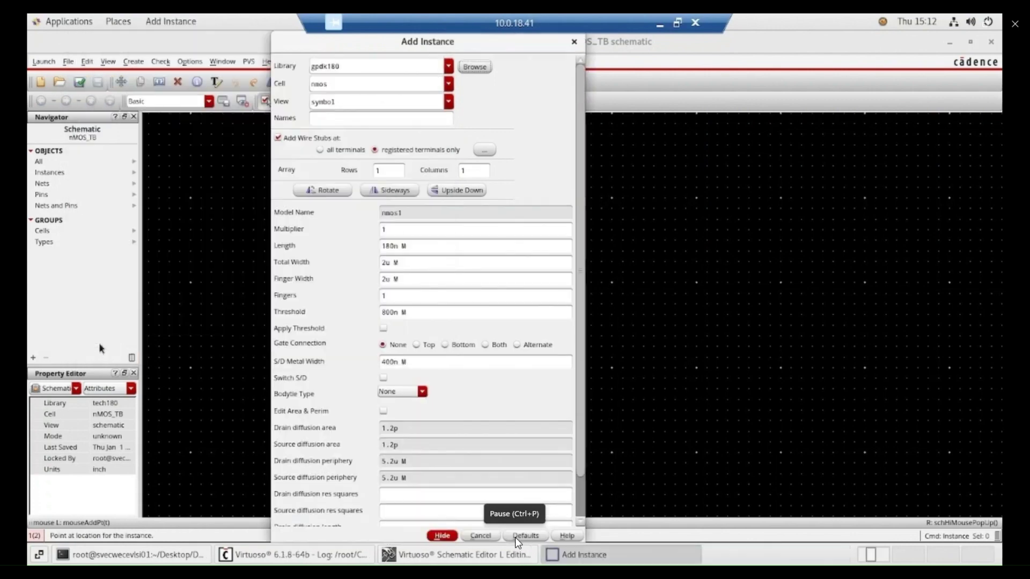
Place the nmos transistor NM0 (w 2u, l 180n) on the schematic canvas
click(441, 536)
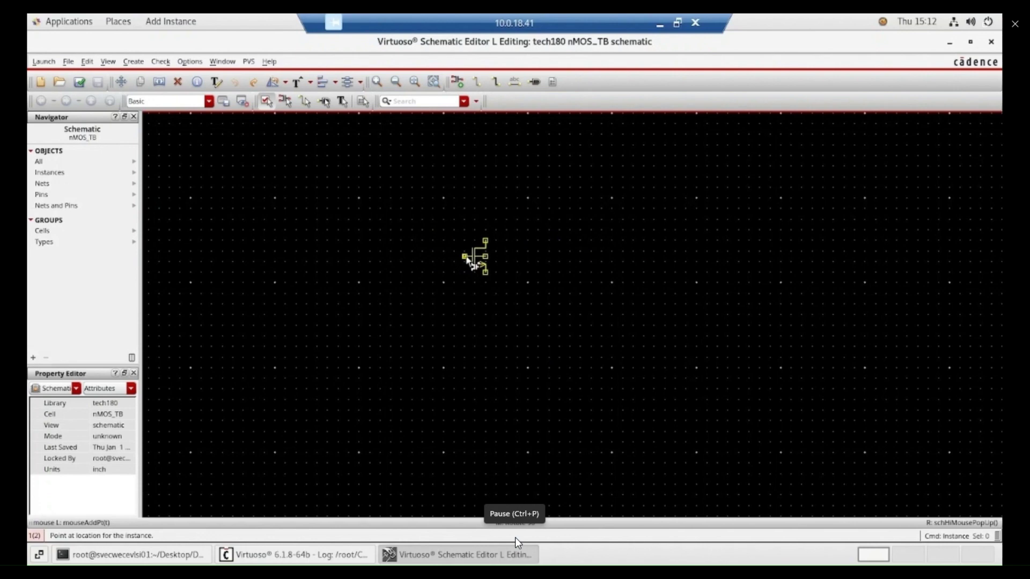
click(466, 259)
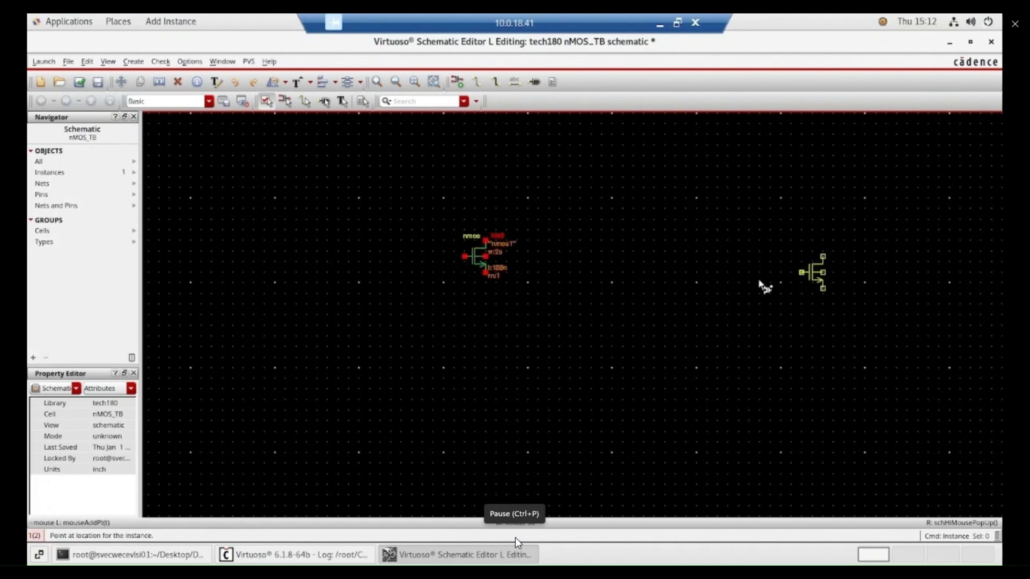
key(Escape)
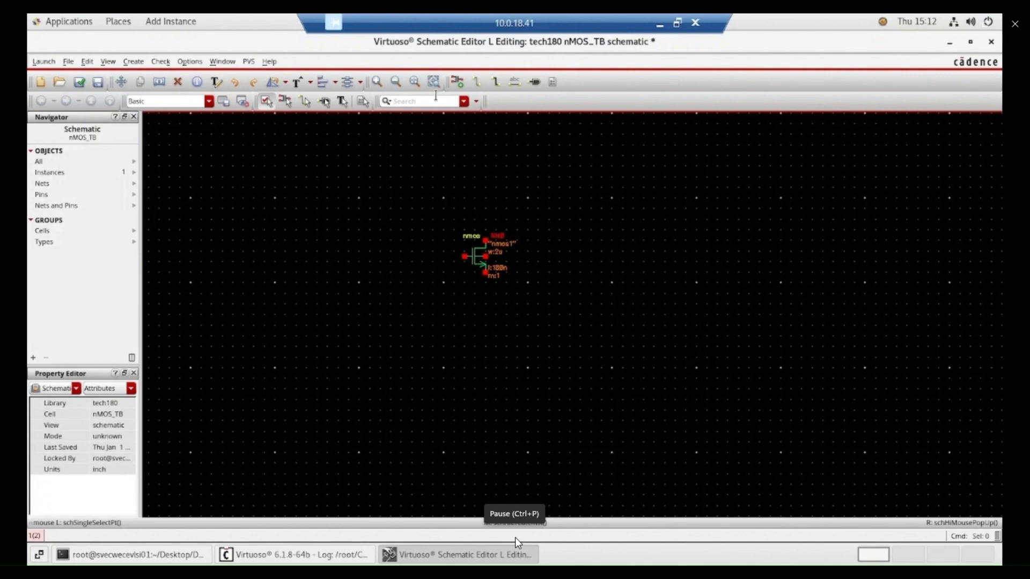
Fit the view to the transistor and zoom out to leave room around it
click(417, 84)
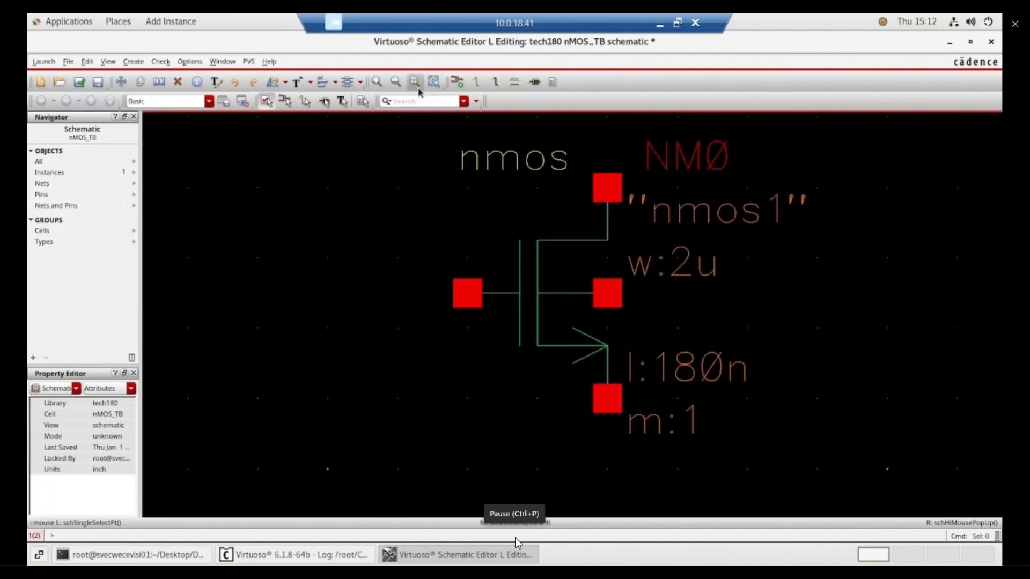
click(389, 87)
click(389, 87)
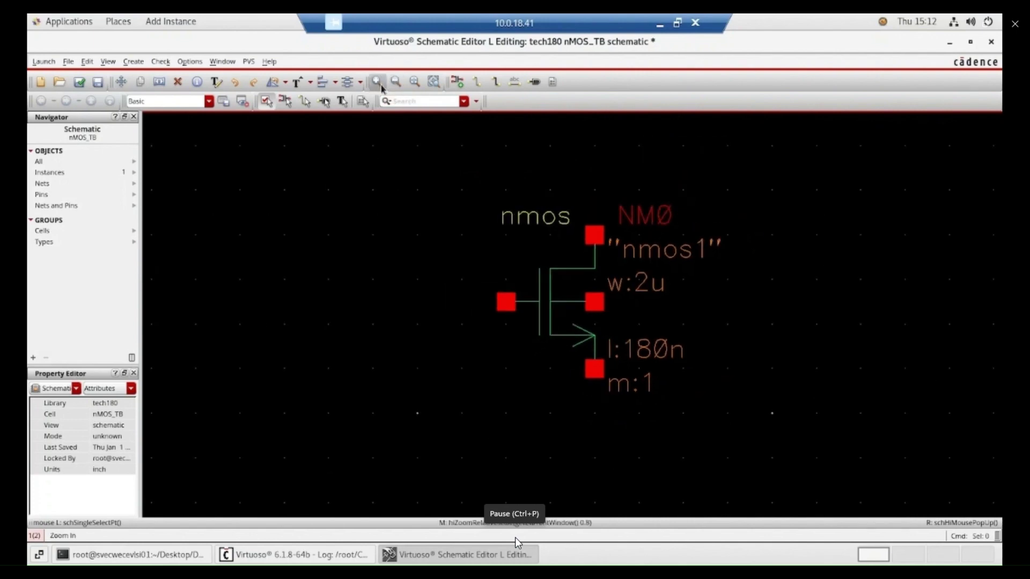
click(383, 87)
click(398, 86)
click(398, 86)
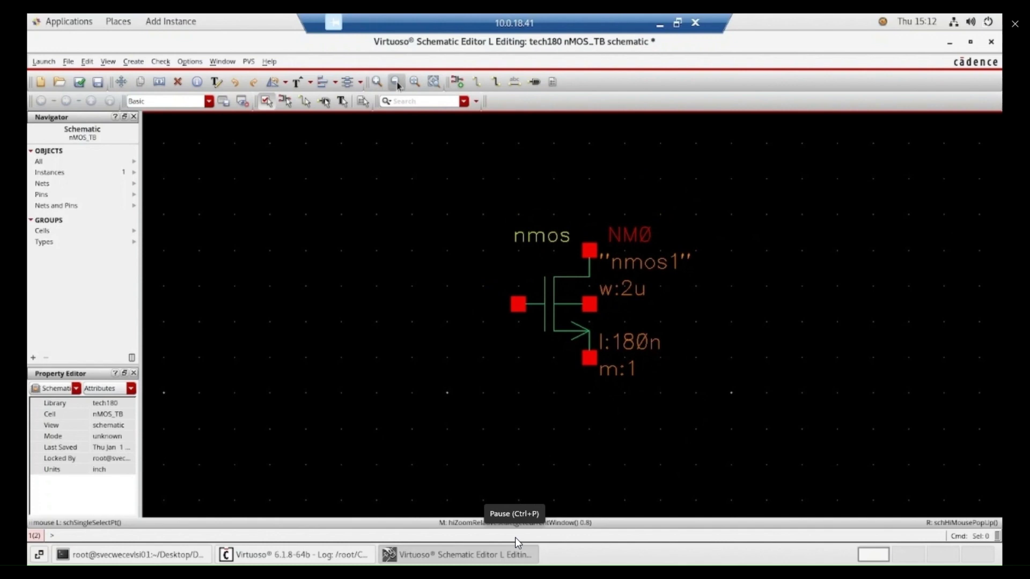
click(398, 86)
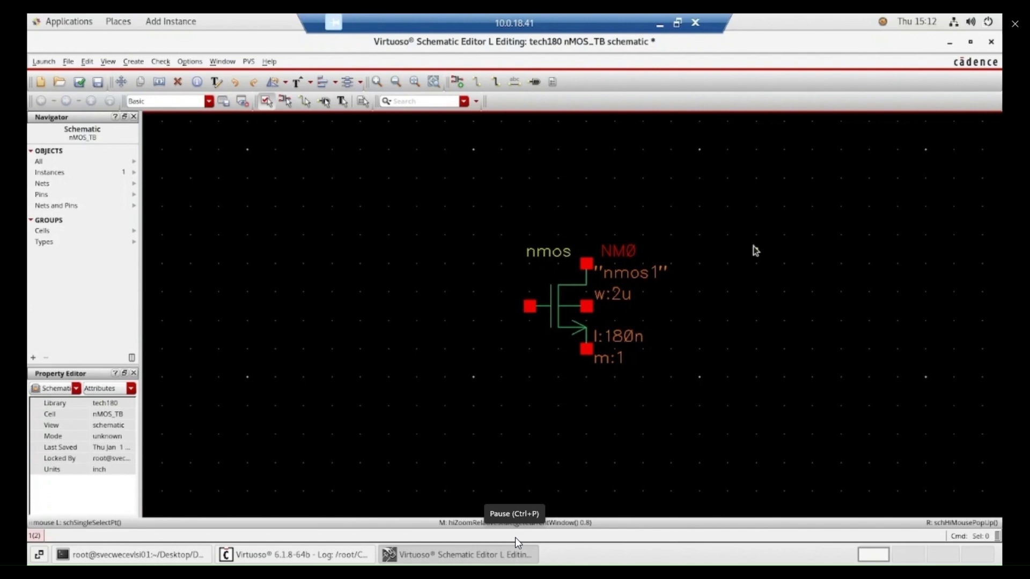
Pick the analogLib vdc symbol in the Library Browser for a new instance
key(i)
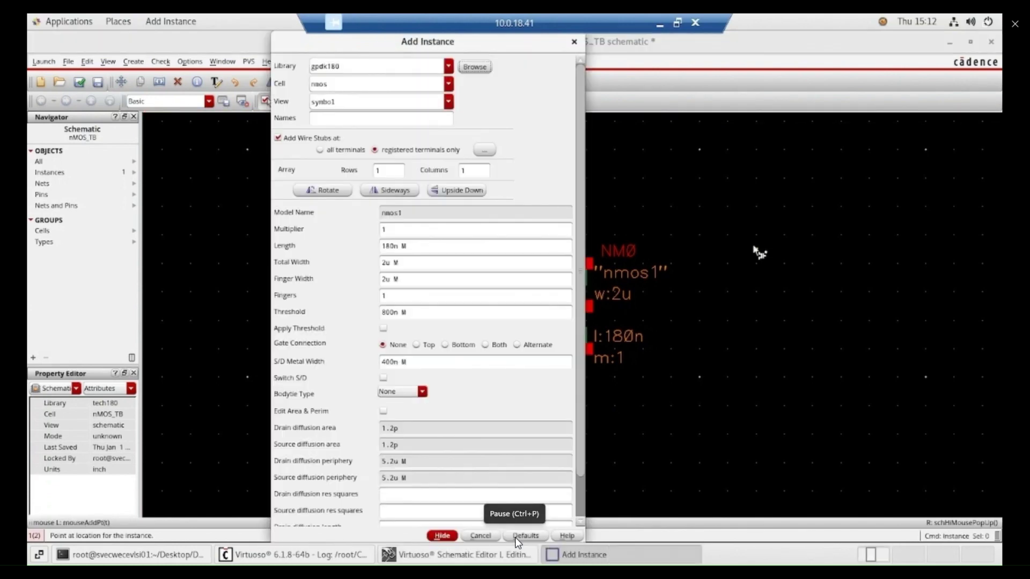
key(Escape)
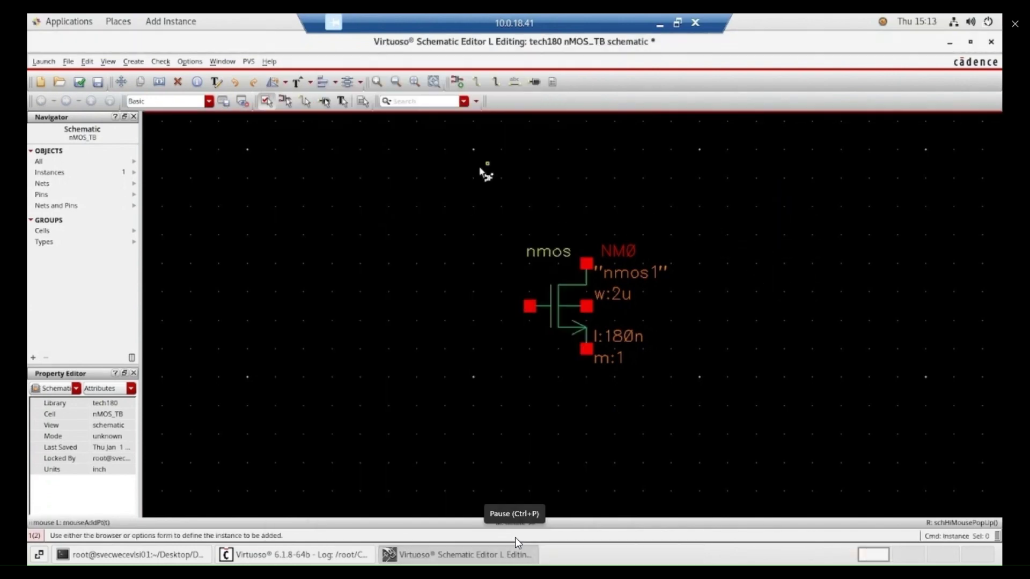
key(F3)
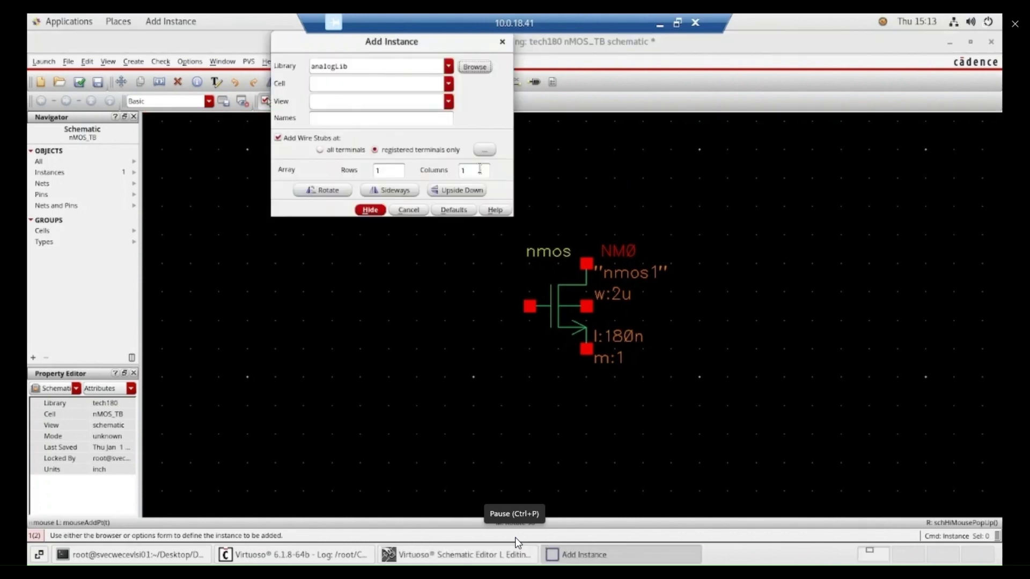
click(479, 69)
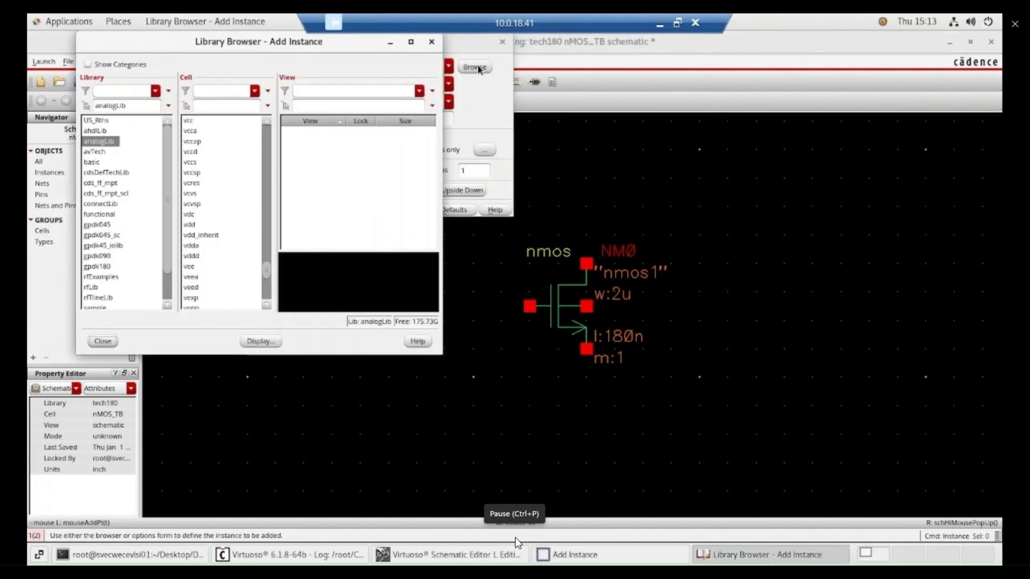
ctrl+click(97, 142)
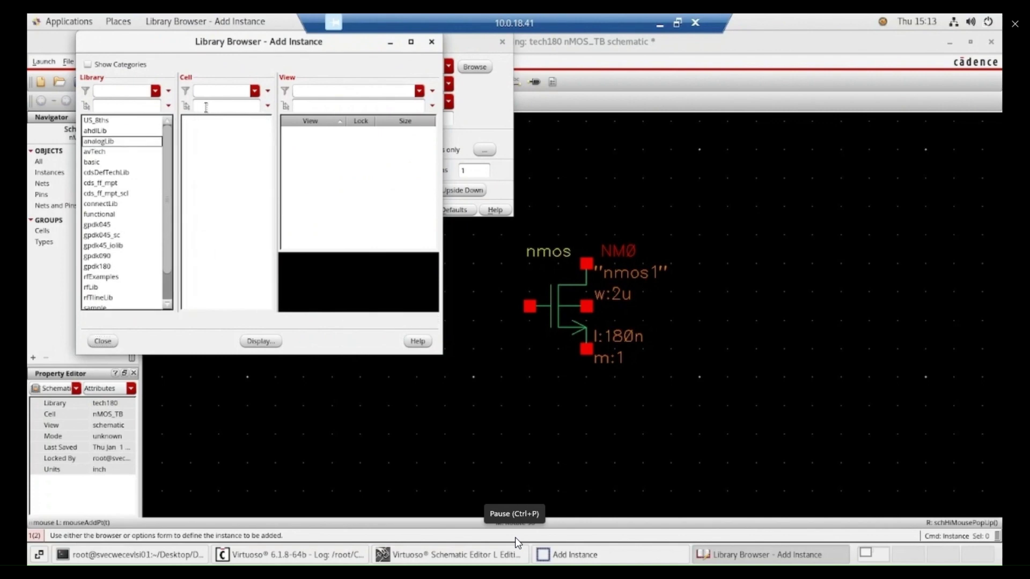
click(99, 142)
click(227, 106)
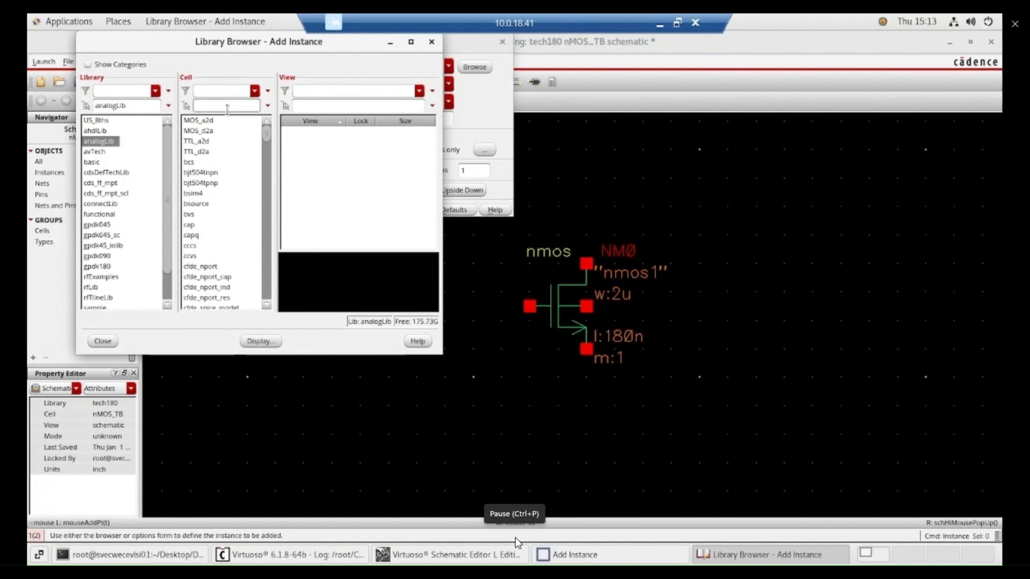
text(vdc)
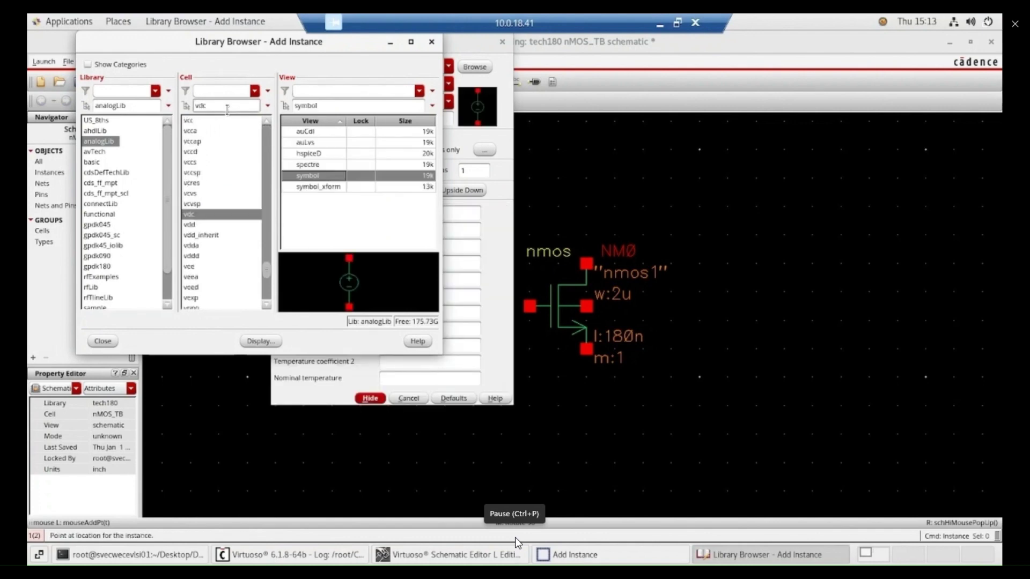
click(205, 216)
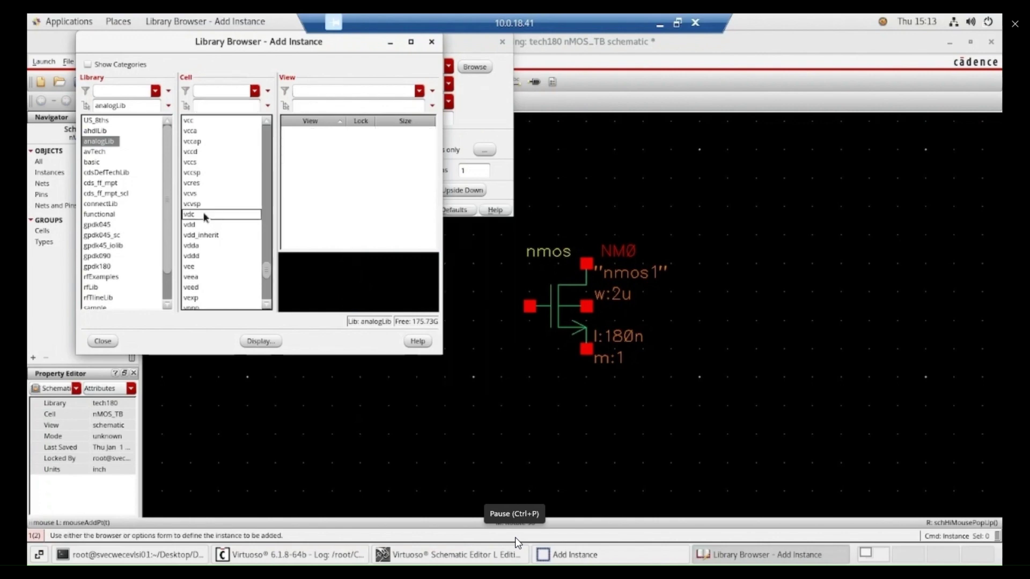
click(201, 216)
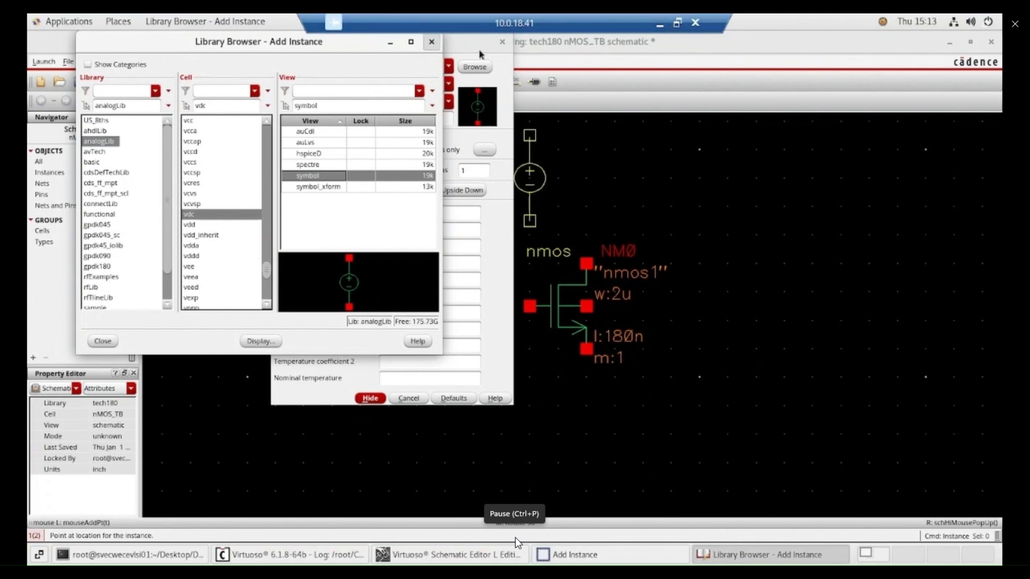
Place vdc source V0 left of NM0 and V1 to its right
click(502, 43)
click(502, 44)
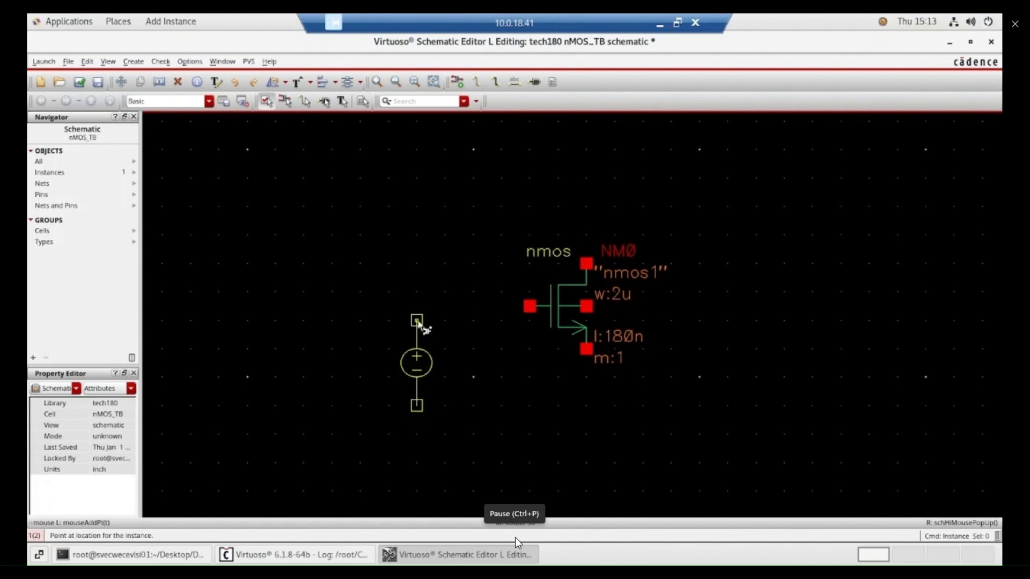
click(418, 322)
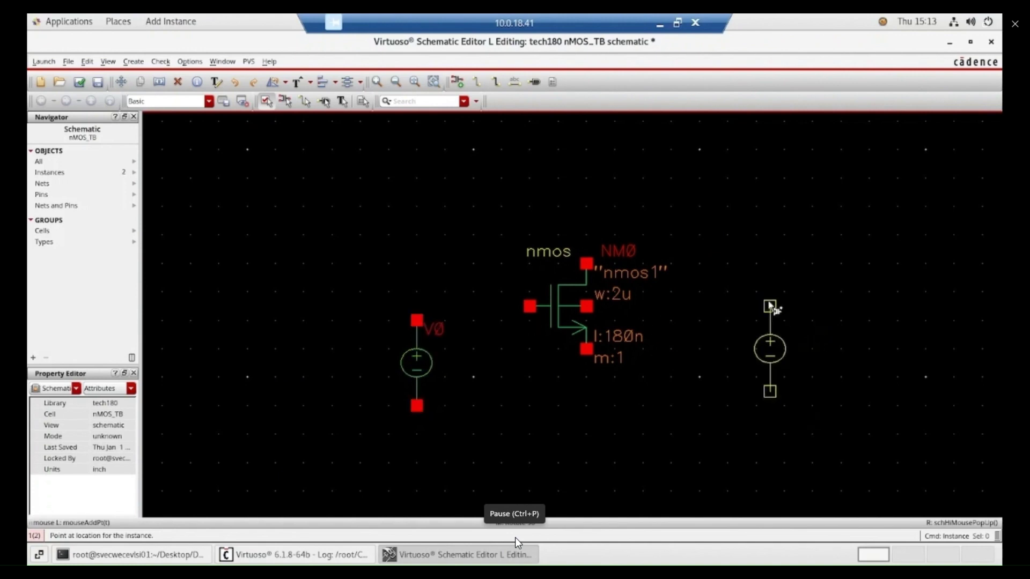
click(770, 305)
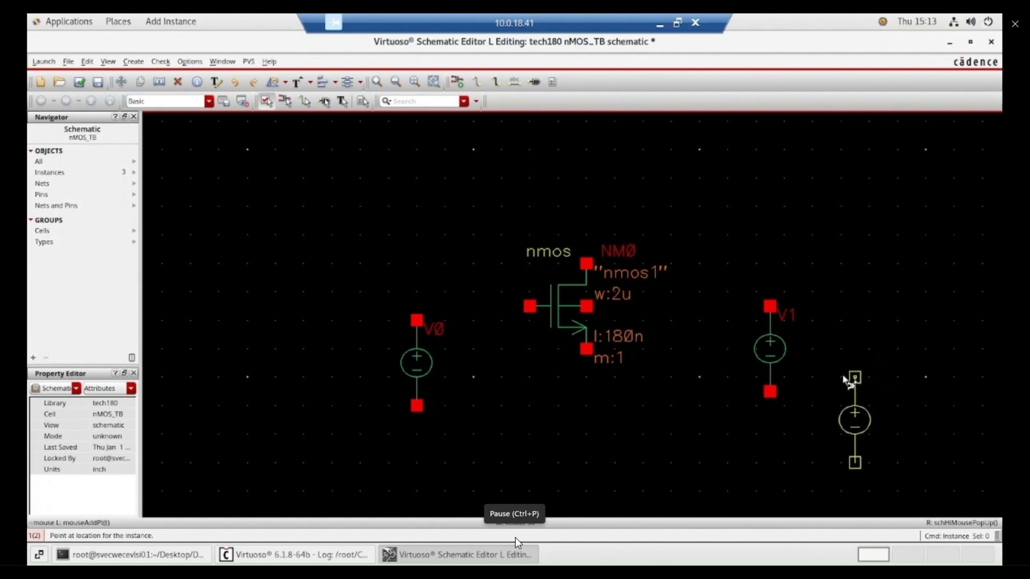
key(Escape)
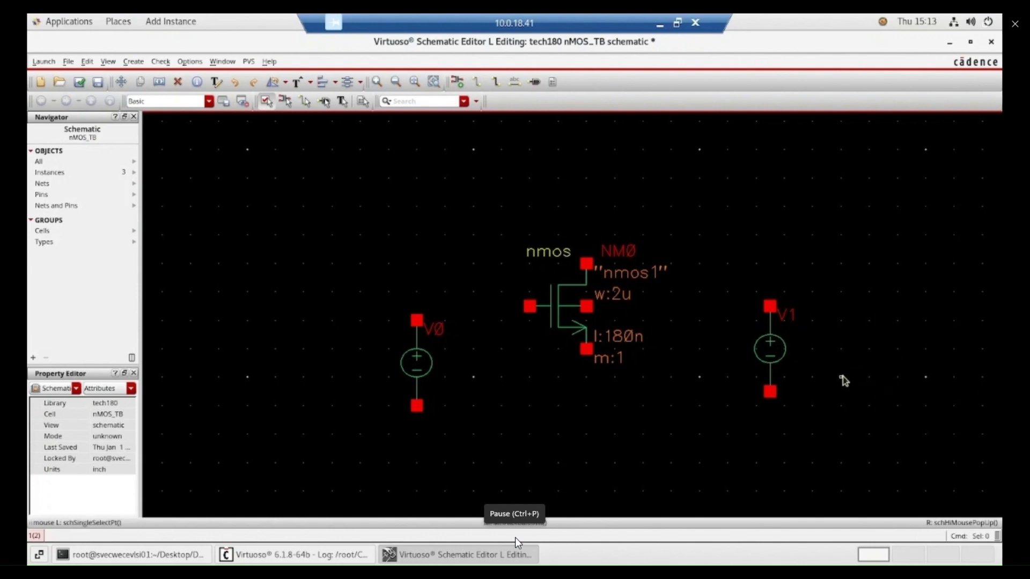
Switch the cell from vdc to analogLib gnd and place a ground symbol below NM0
key(i)
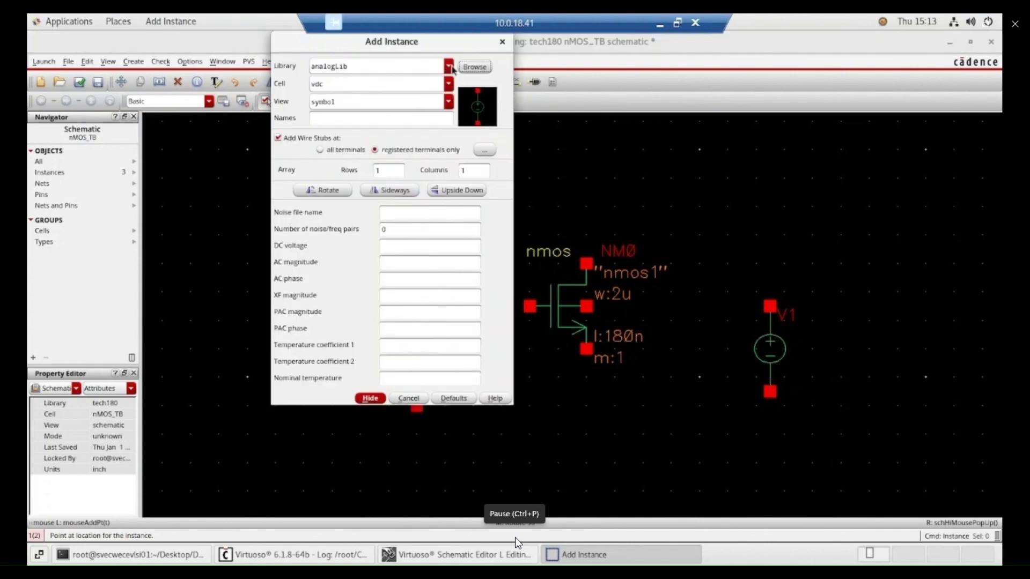
click(471, 69)
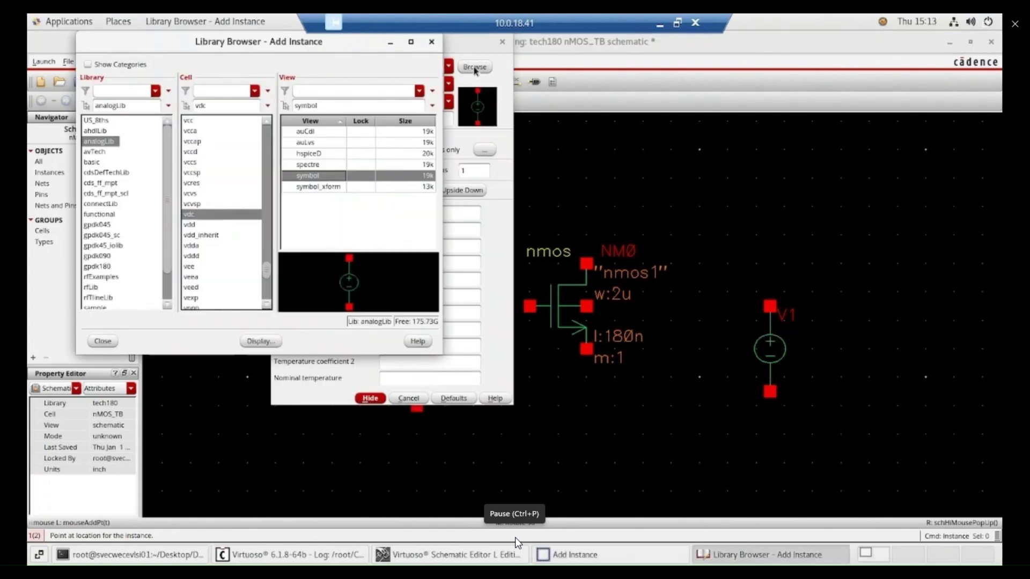
click(238, 103)
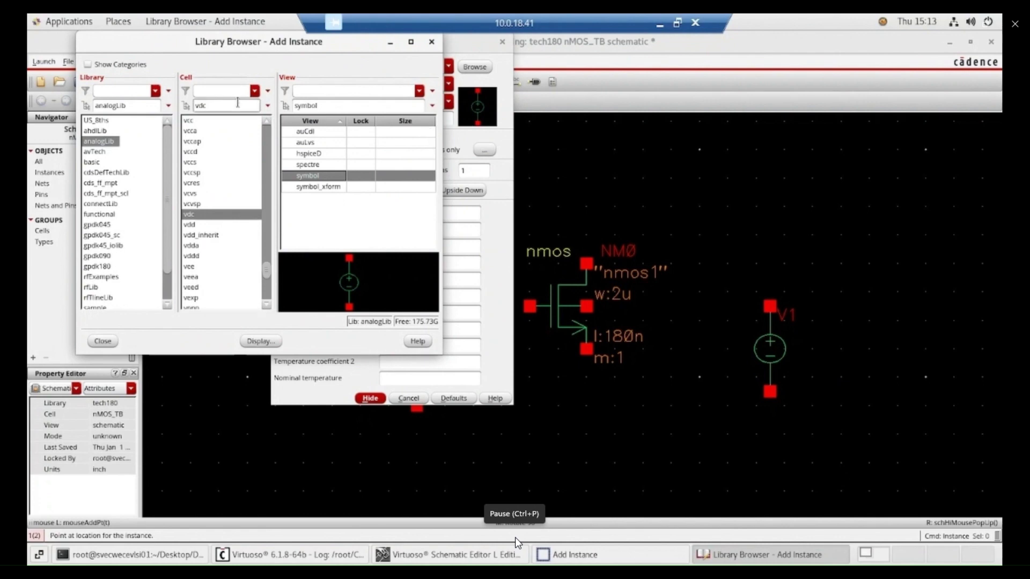
key(BackSpace)
key(BackSpace)
key(BackSpace)
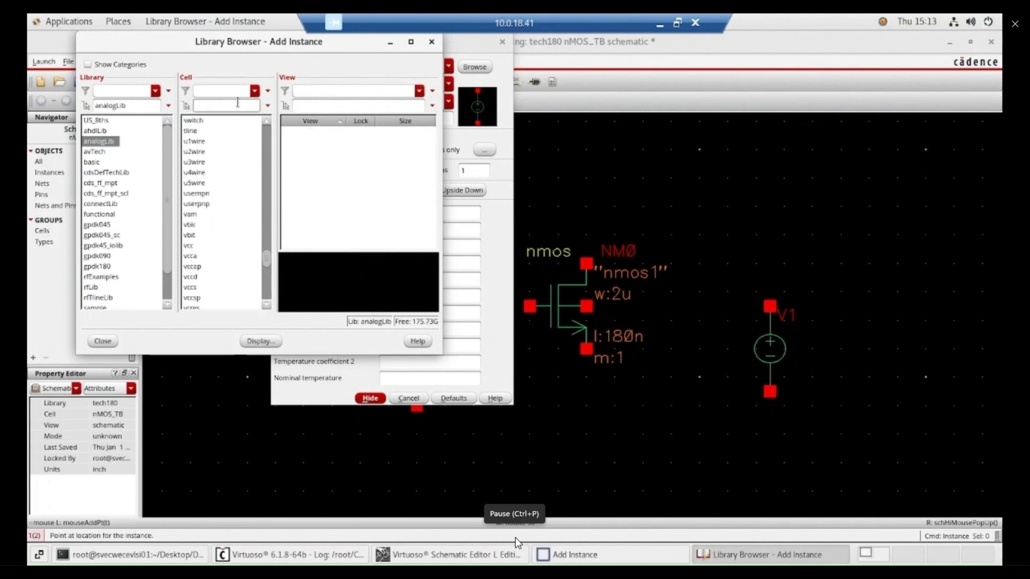
text(gnd)
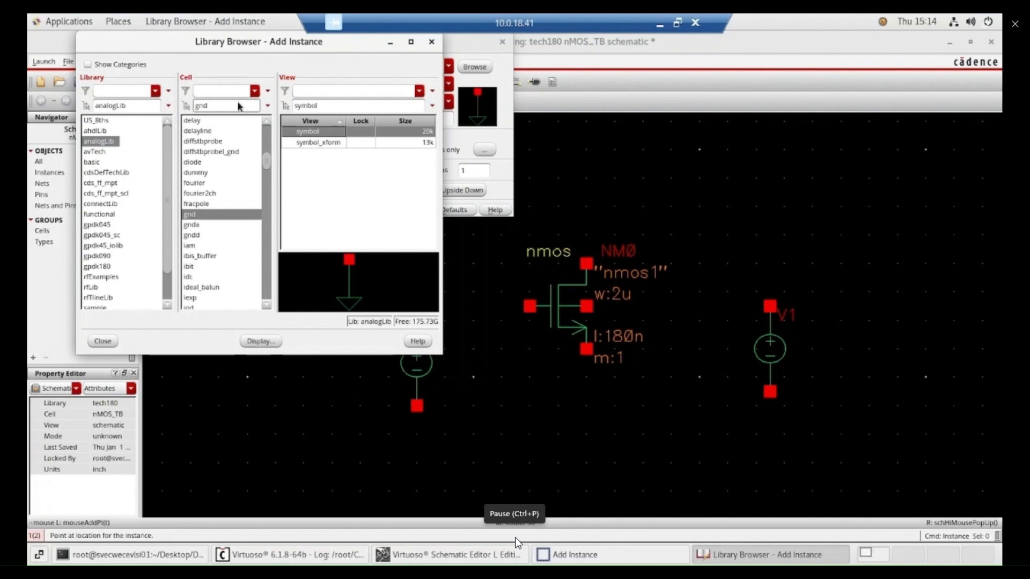
click(193, 215)
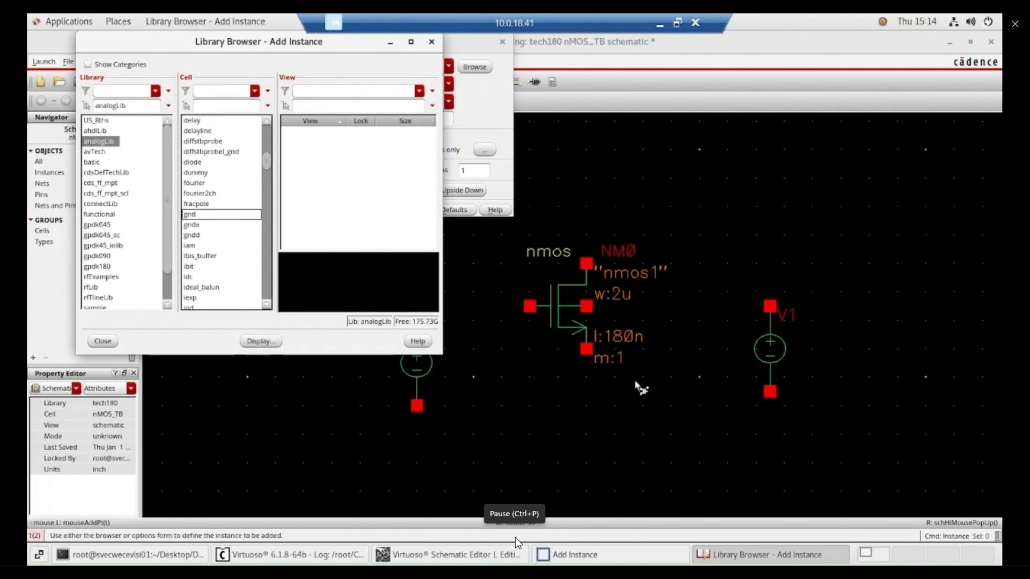
click(216, 215)
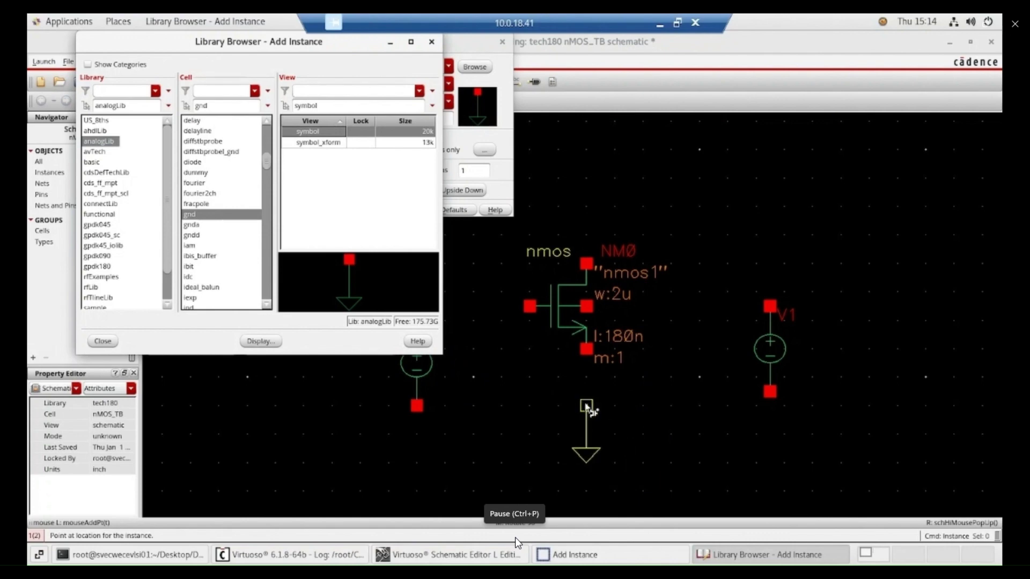
click(587, 407)
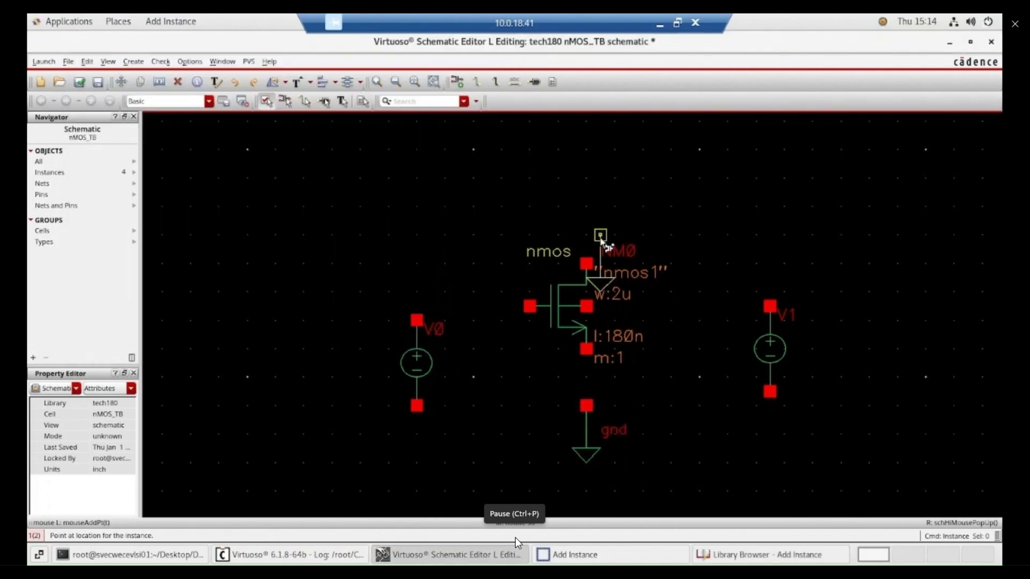
key(Escape)
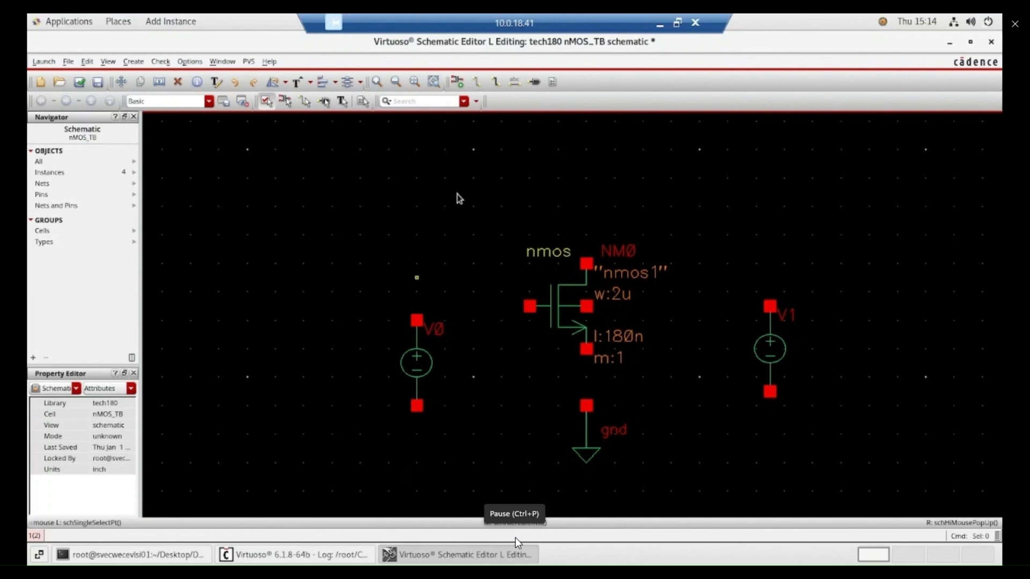
Wire V0's positive terminal to NM0's gate and NM0's drain to V1's positive terminal
click(476, 83)
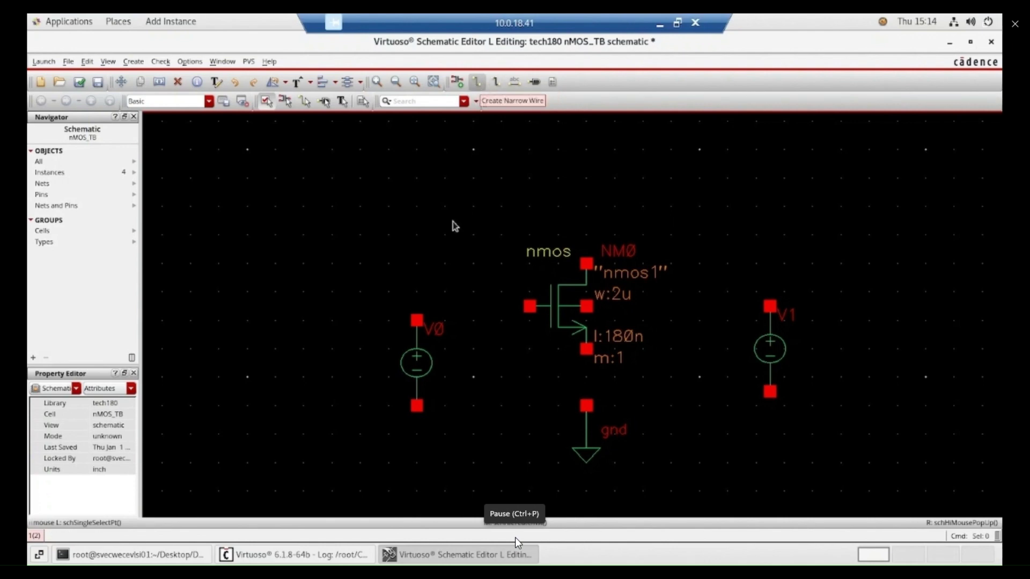
click(417, 321)
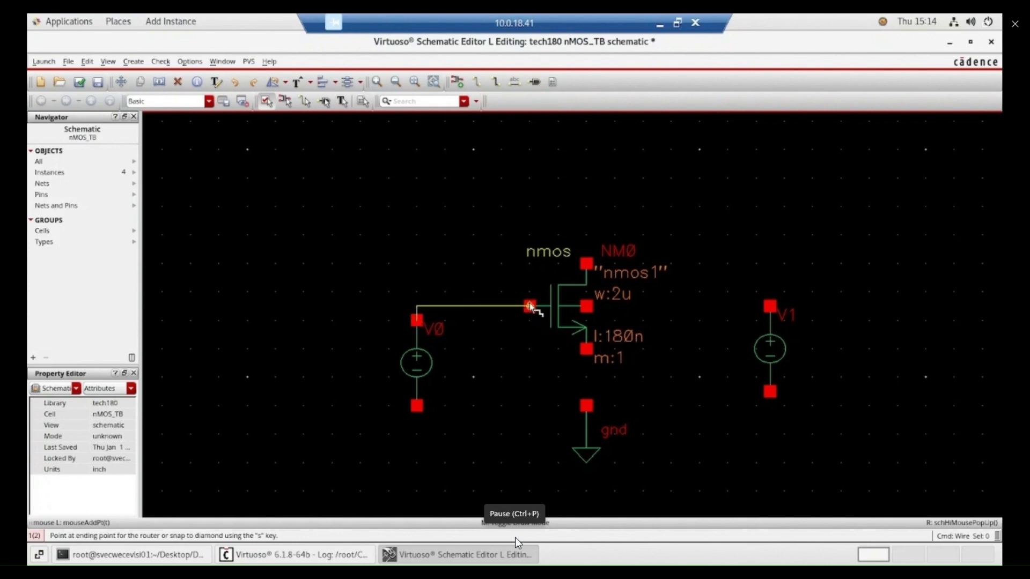
click(530, 307)
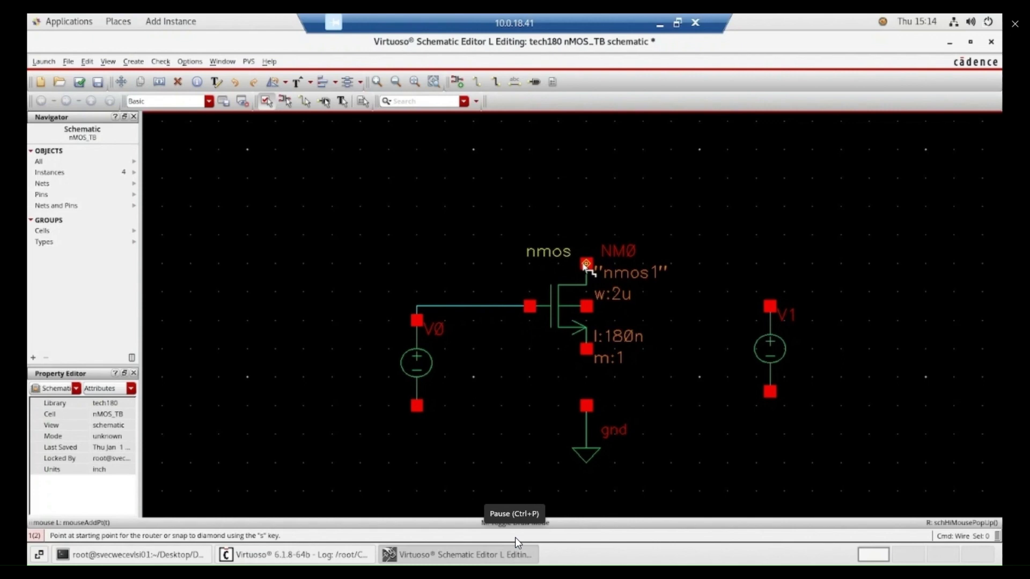
click(587, 264)
click(770, 307)
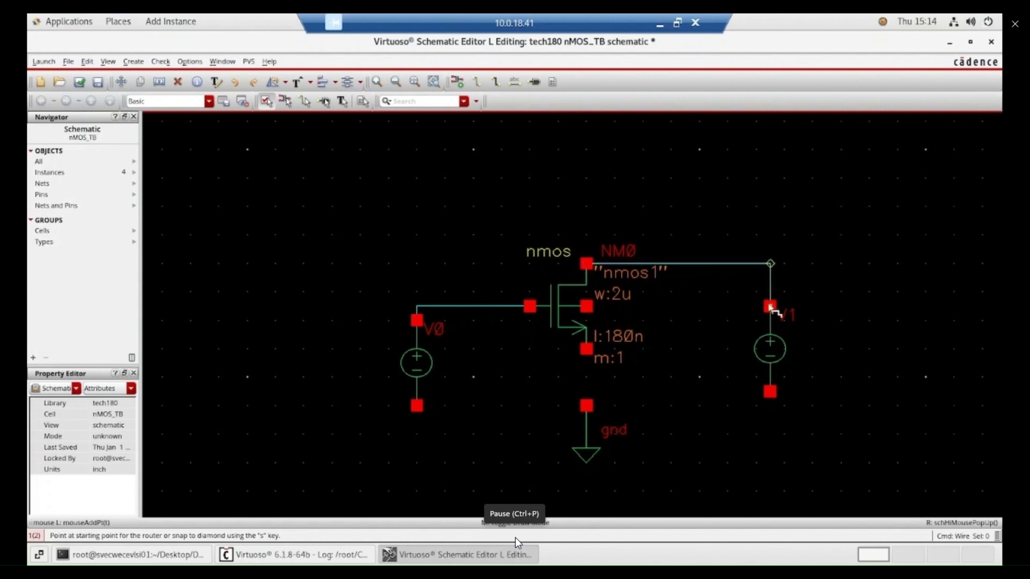
Ground V0's negative terminal, NM0's source and V1's negative terminal, and tie the bulk to the drain wire
click(417, 406)
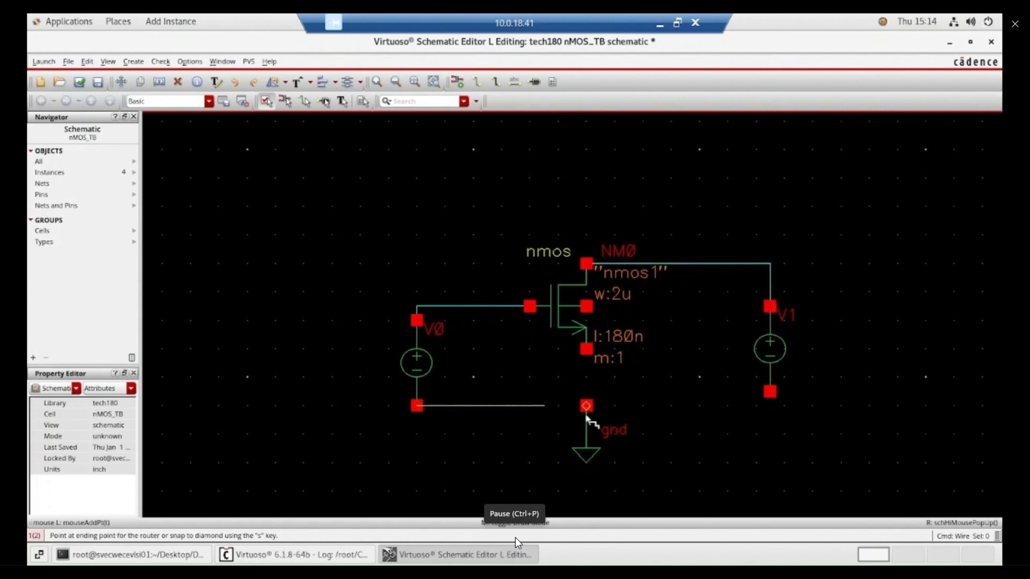
click(587, 406)
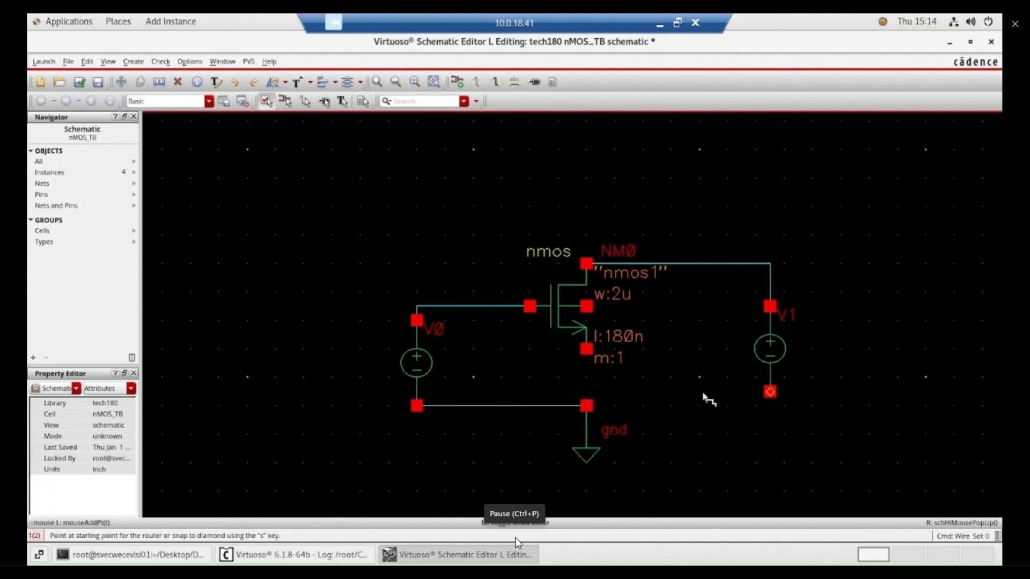
click(587, 350)
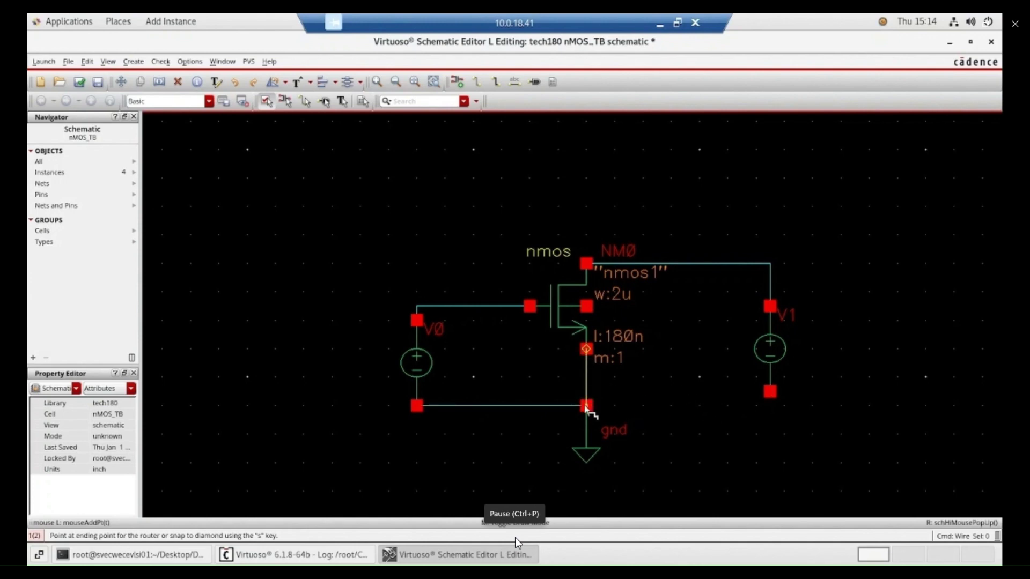
click(587, 406)
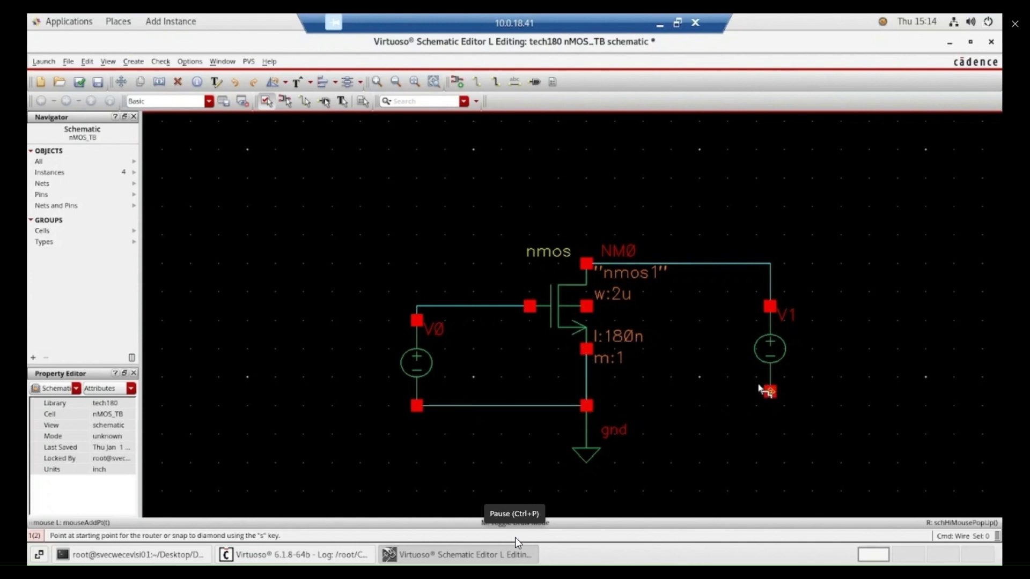
click(770, 392)
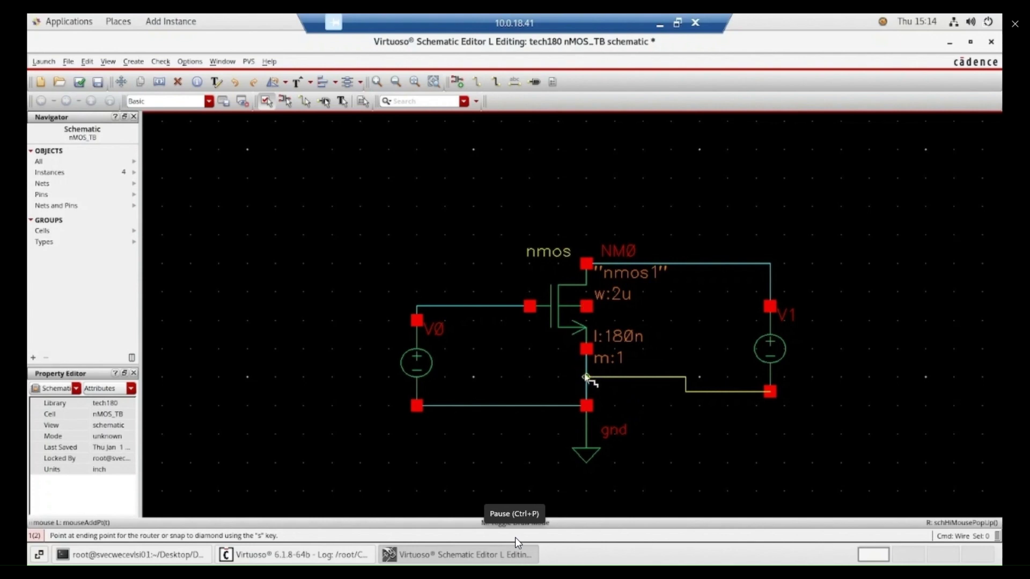
click(586, 377)
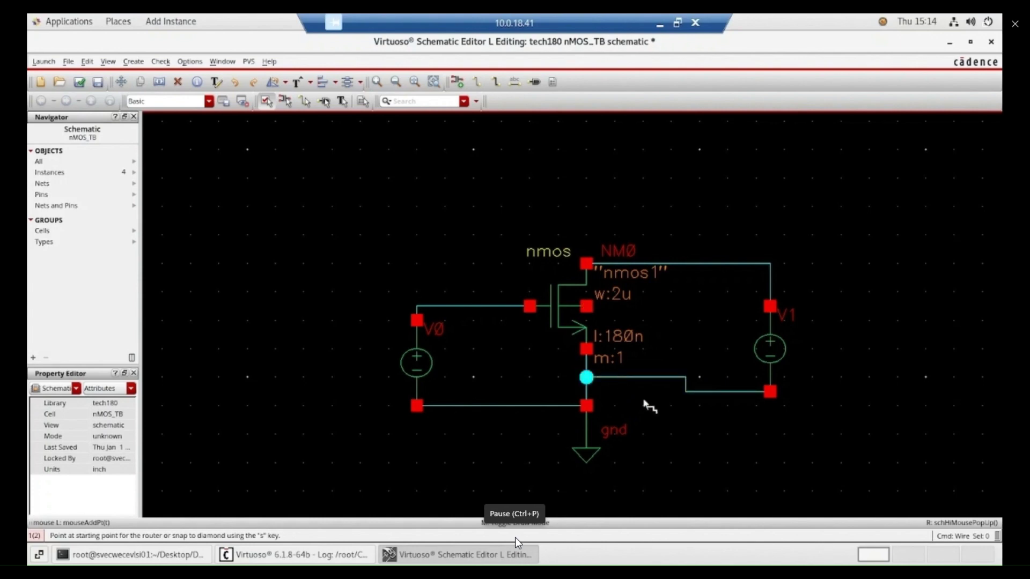
click(589, 308)
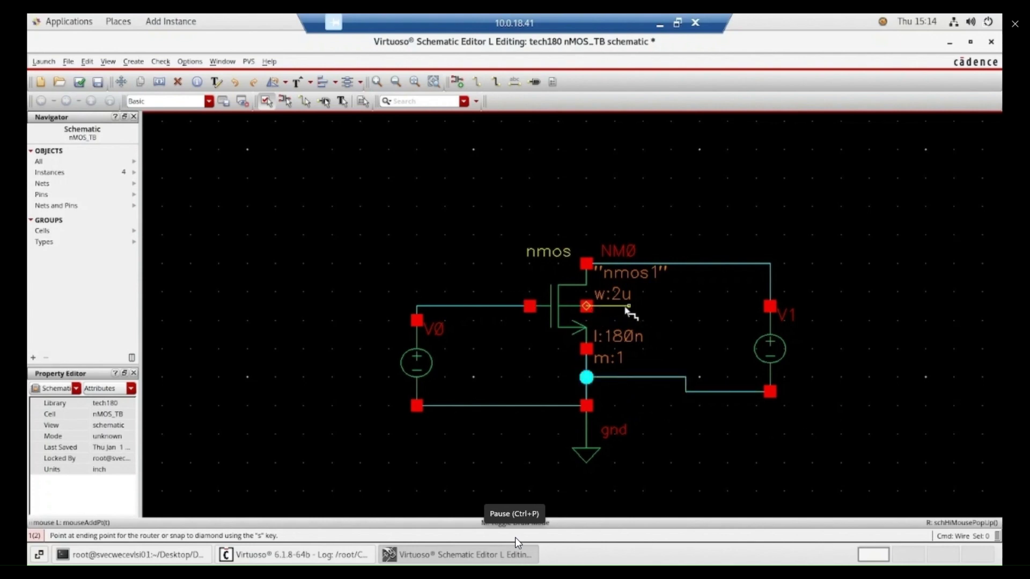
click(628, 264)
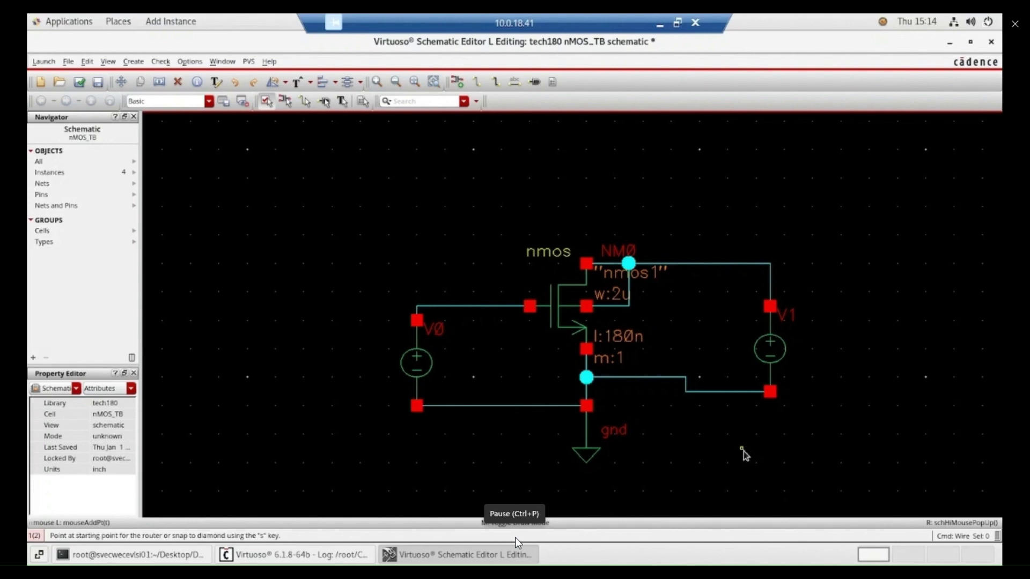
Enter VGS as V0's DC voltage in its Edit Object Properties form and confirm
key(Escape)
click(428, 370)
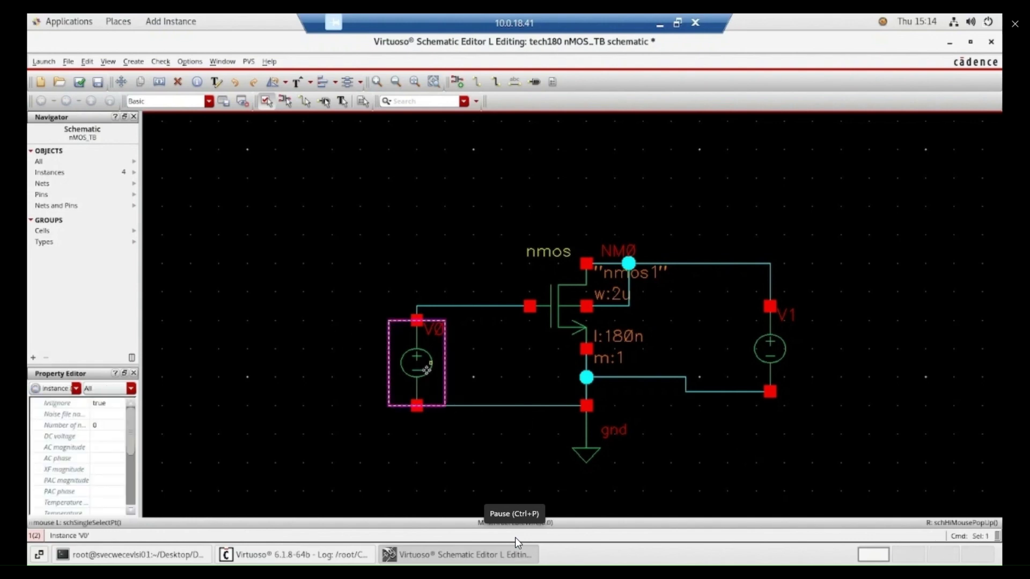
right_click(428, 370)
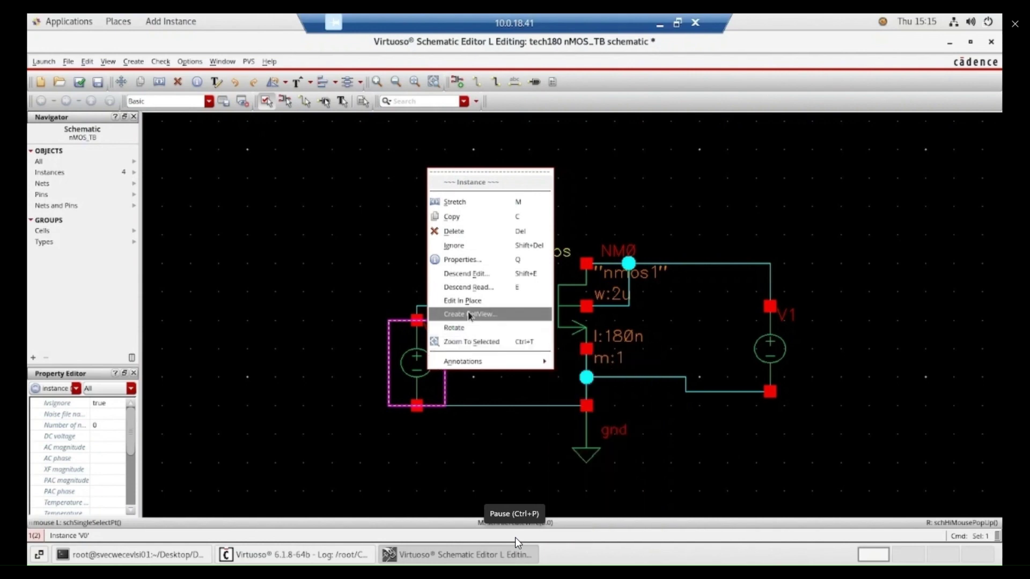
click(471, 263)
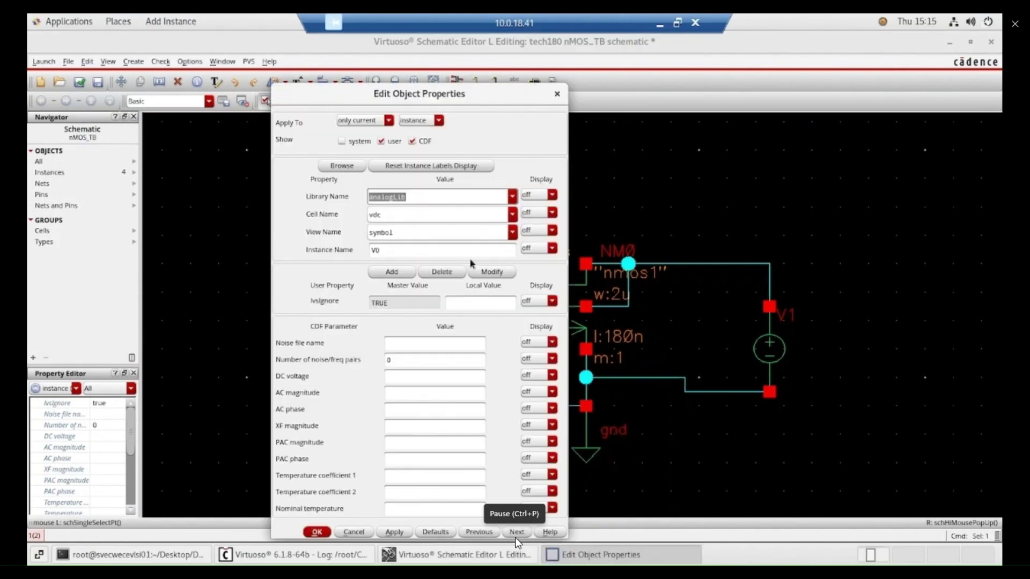
click(407, 376)
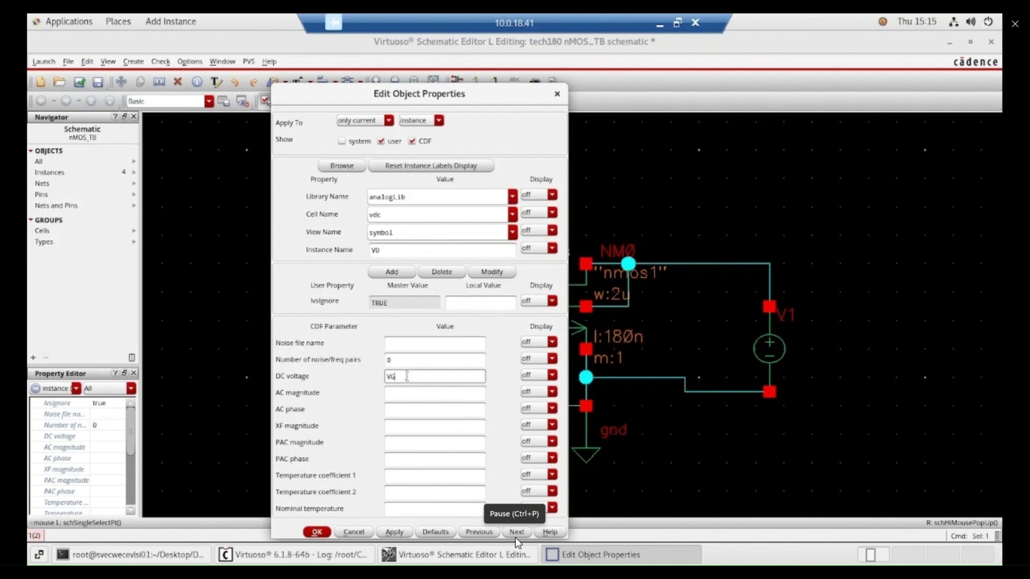
click(395, 532)
click(317, 532)
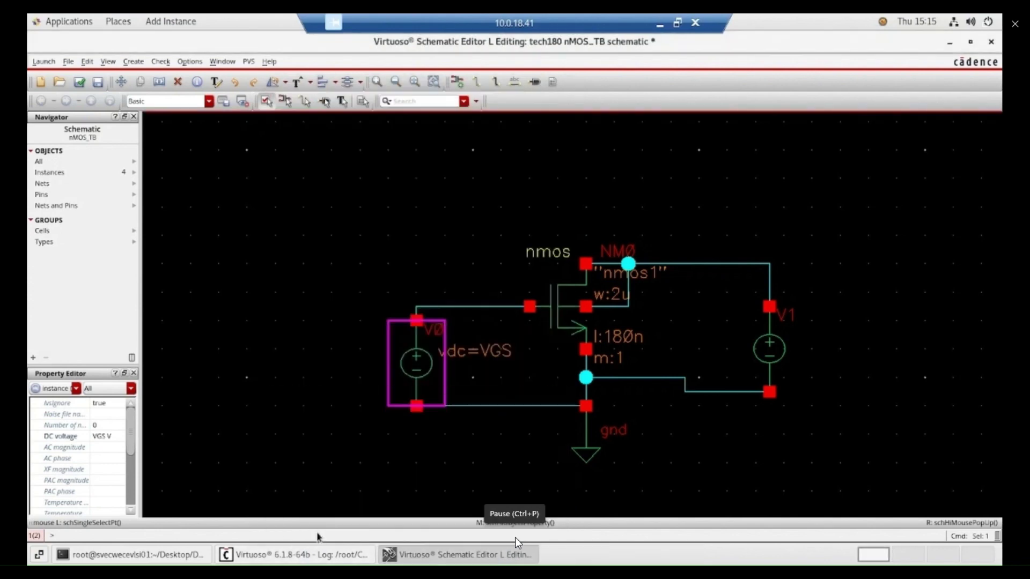
Give V1 a DC voltage of VDS through its properties form
click(775, 354)
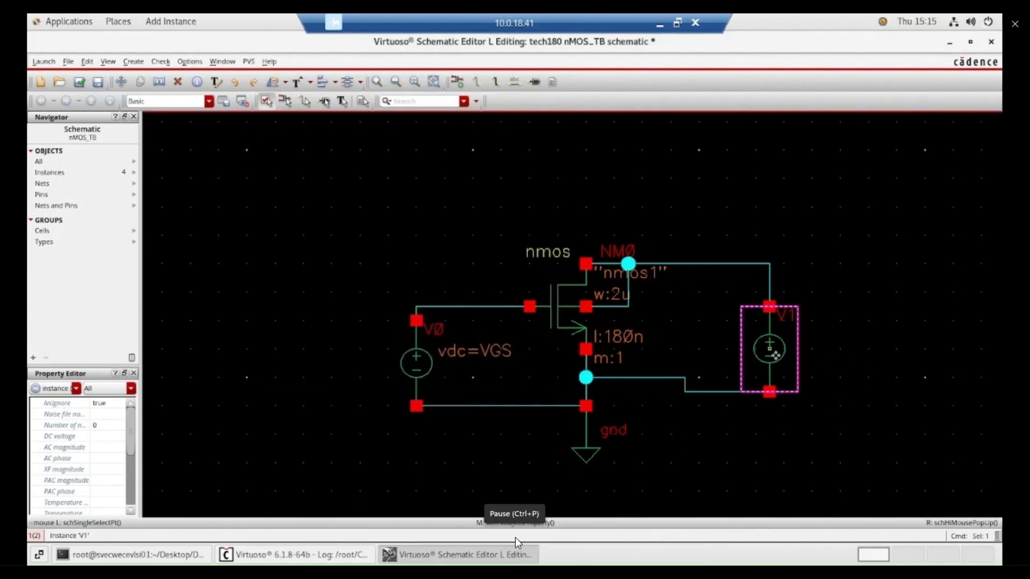
key(q)
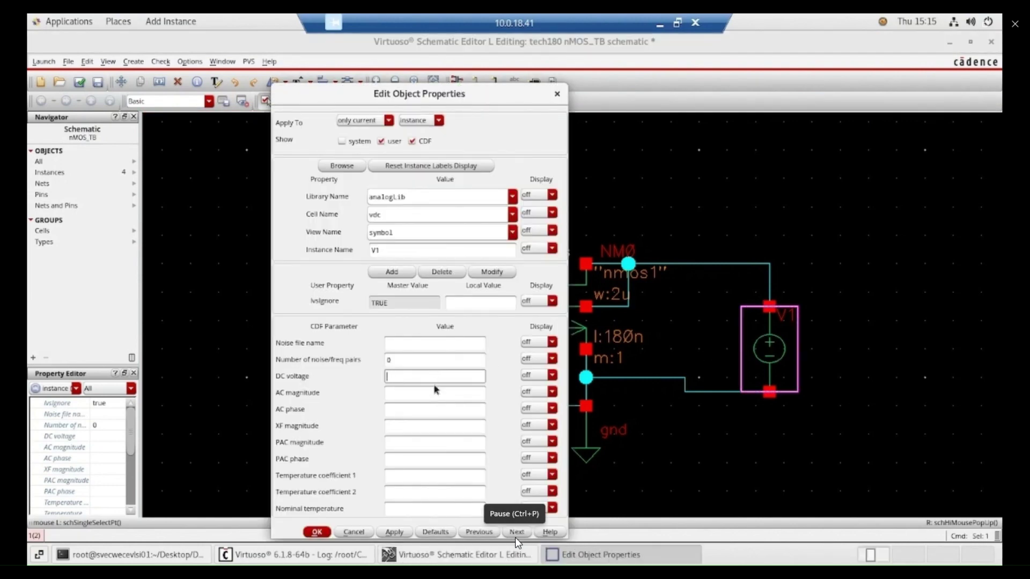
text(VDS)
click(395, 531)
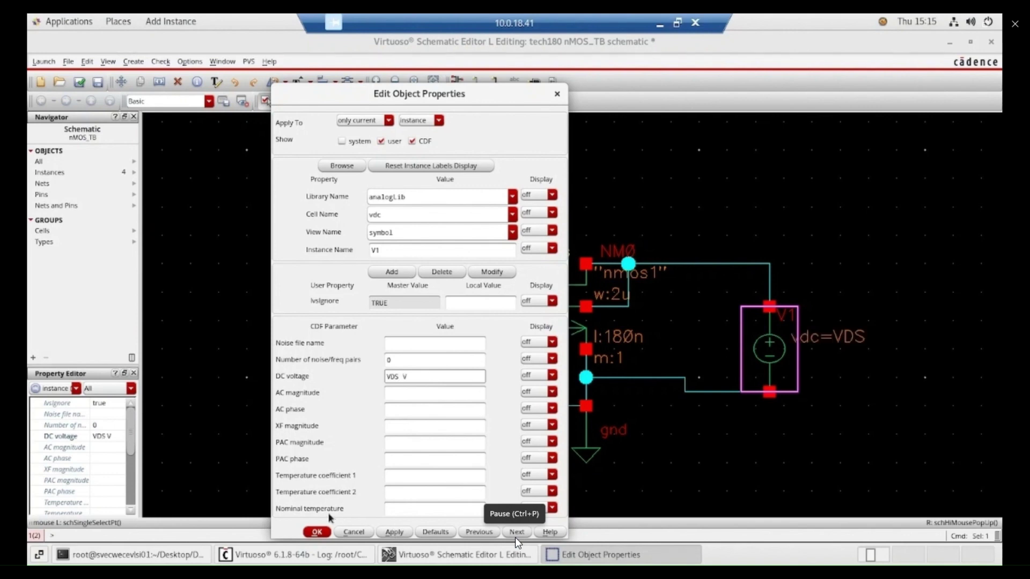
click(316, 533)
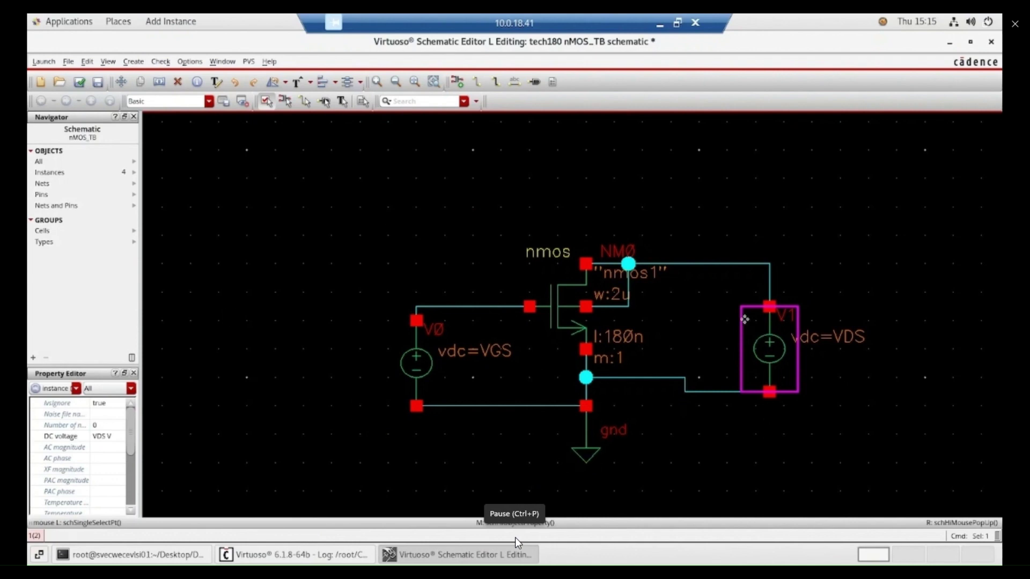
Check and save nMOS_TB, read CDS.log for no errors, then bring the schematic back
click(81, 84)
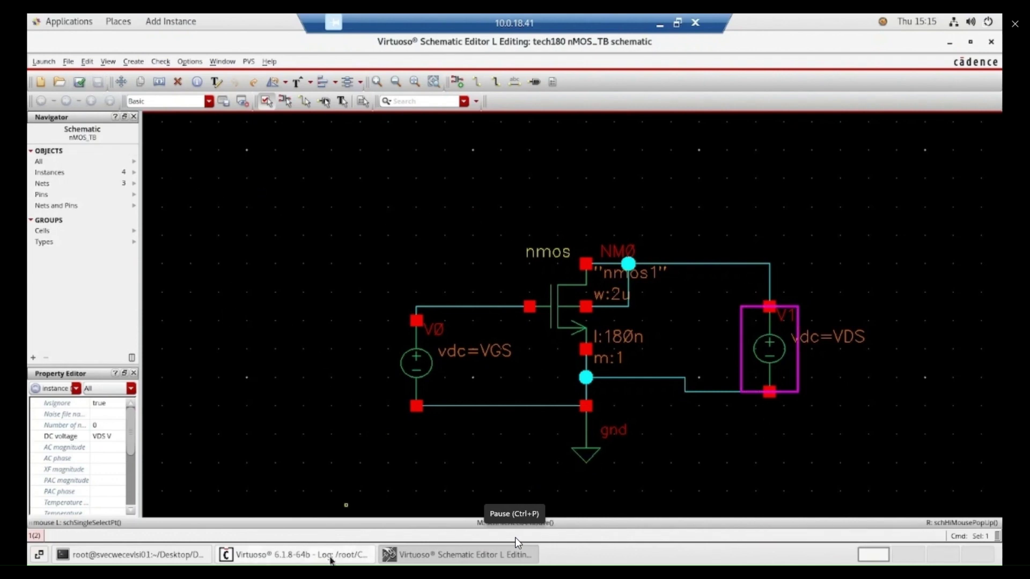
click(489, 560)
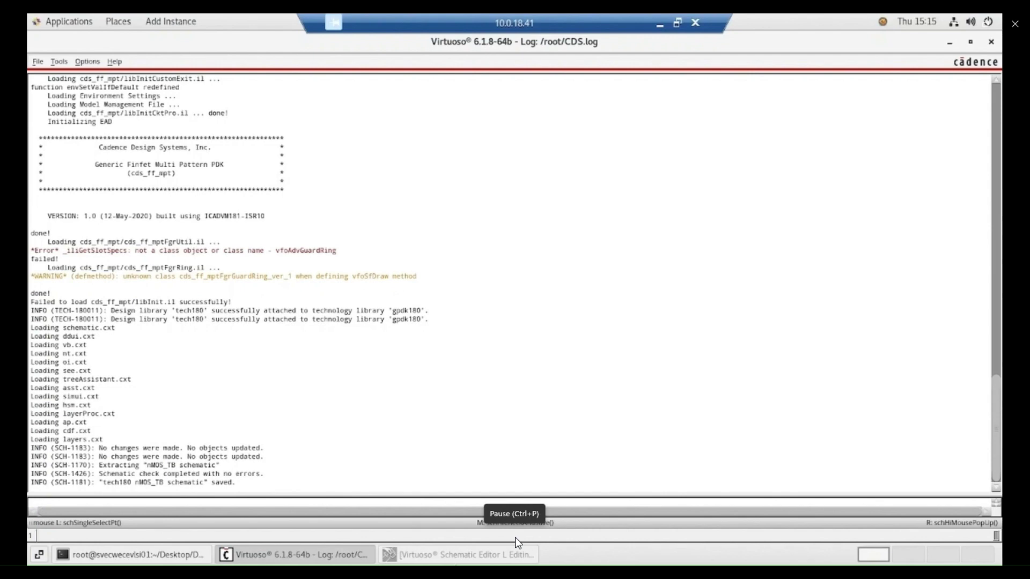
click(464, 558)
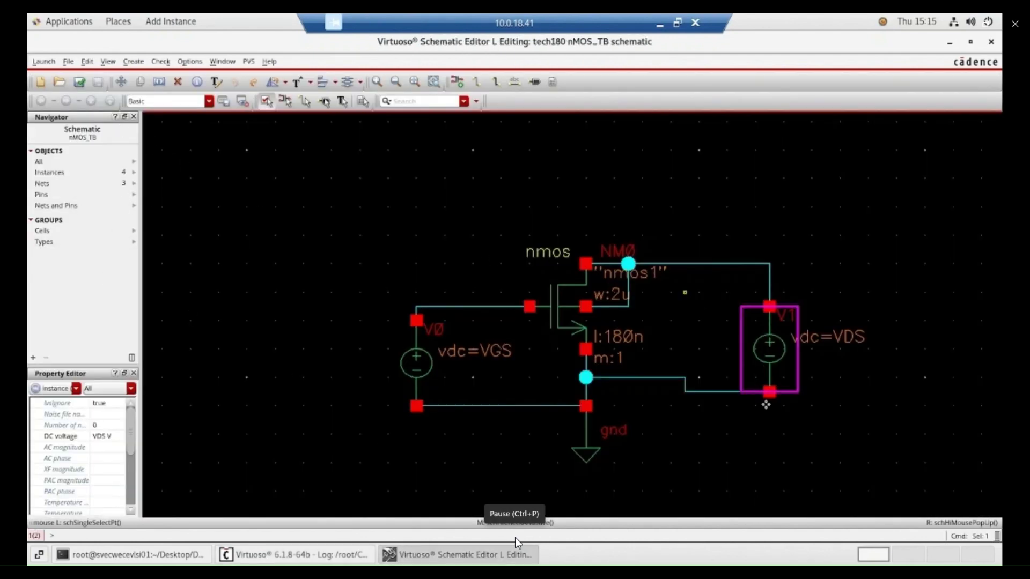
Start ADE L from the Launch menu and maximise its window
click(43, 62)
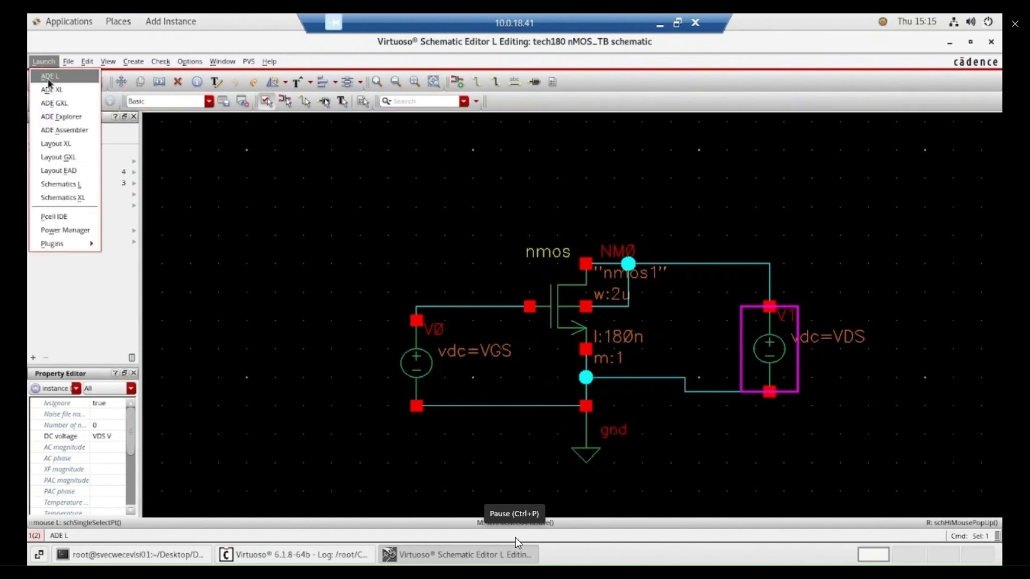
click(49, 77)
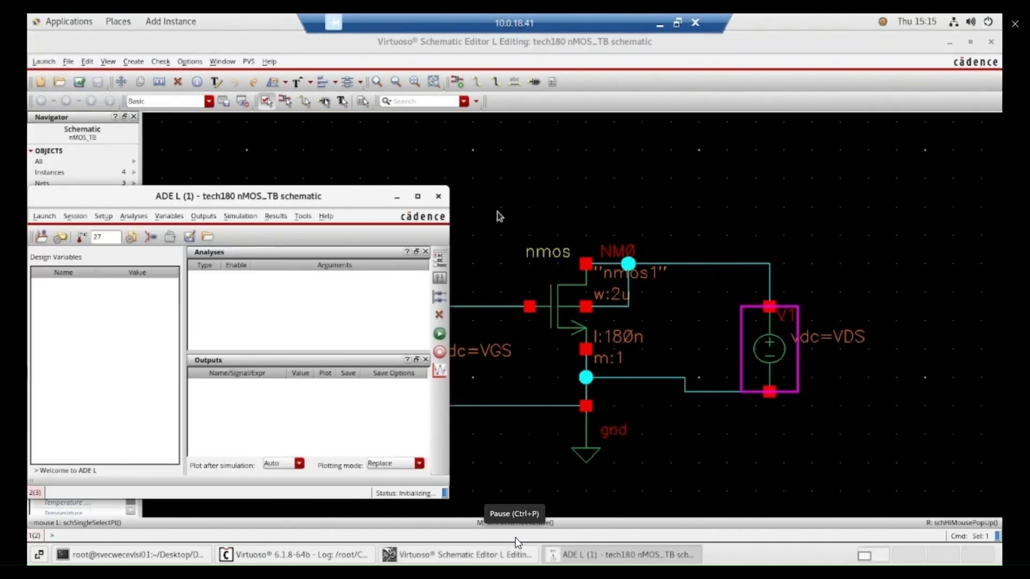
click(397, 197)
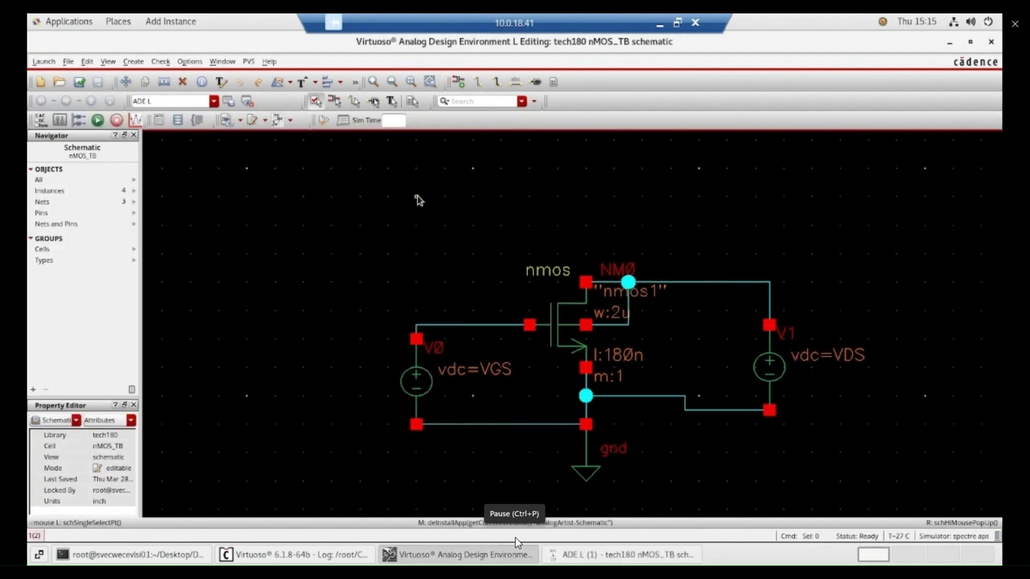
click(678, 555)
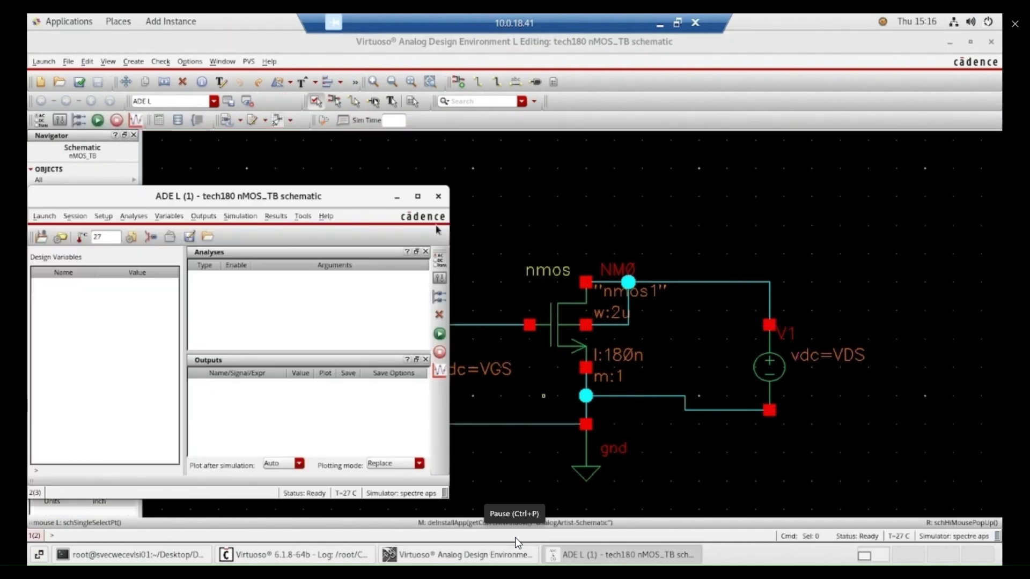
click(418, 196)
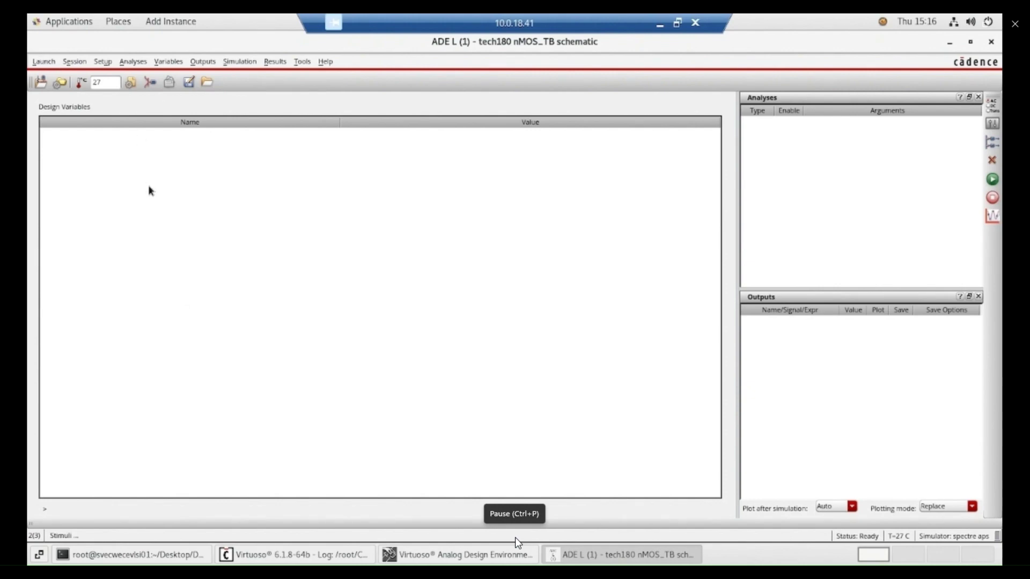
Copy VDS and VGS from the schematic into ADE L and set both to 1.8
right_click(168, 168)
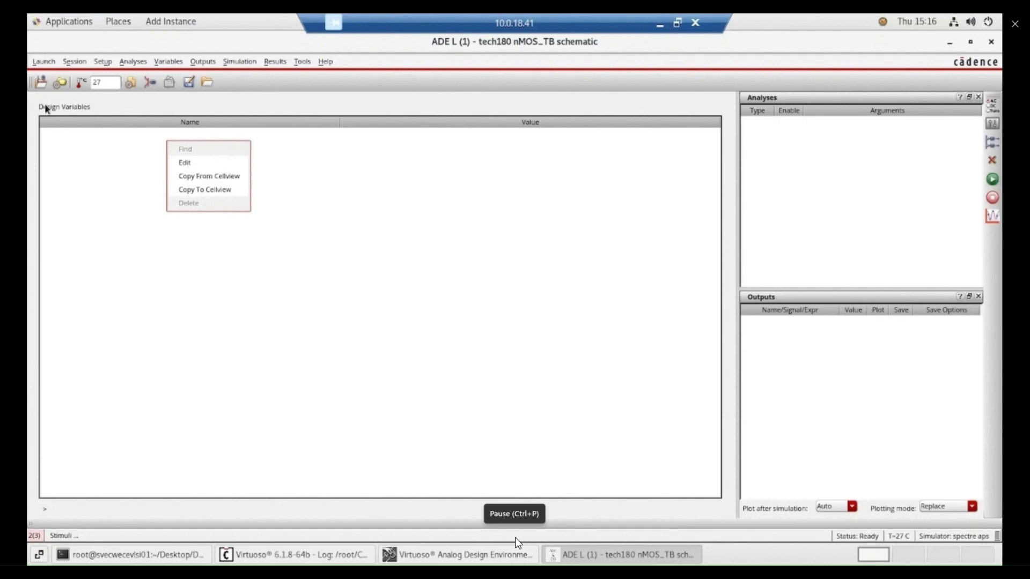
click(212, 181)
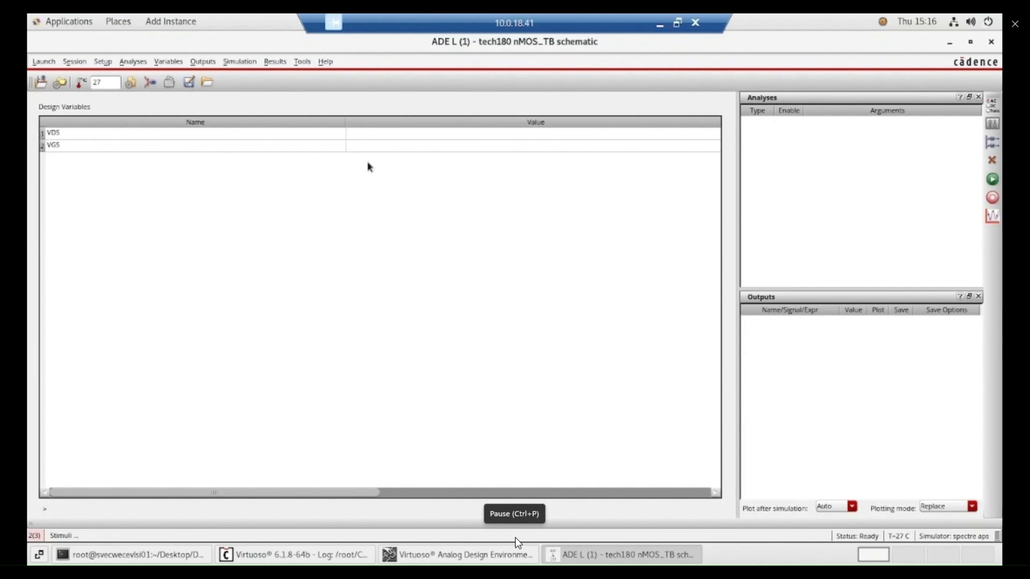
double_click(388, 149)
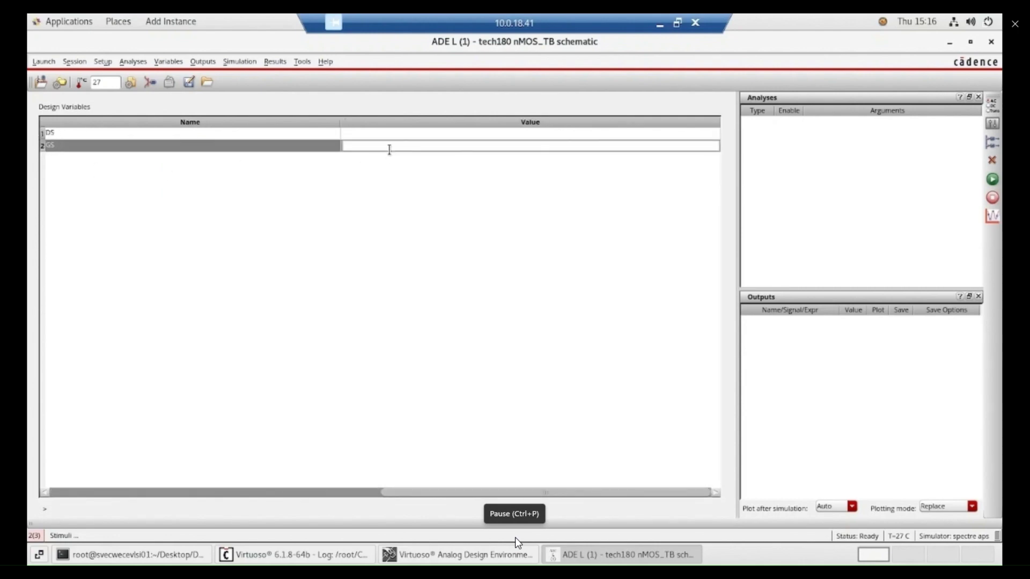
text(1.8)
click(385, 226)
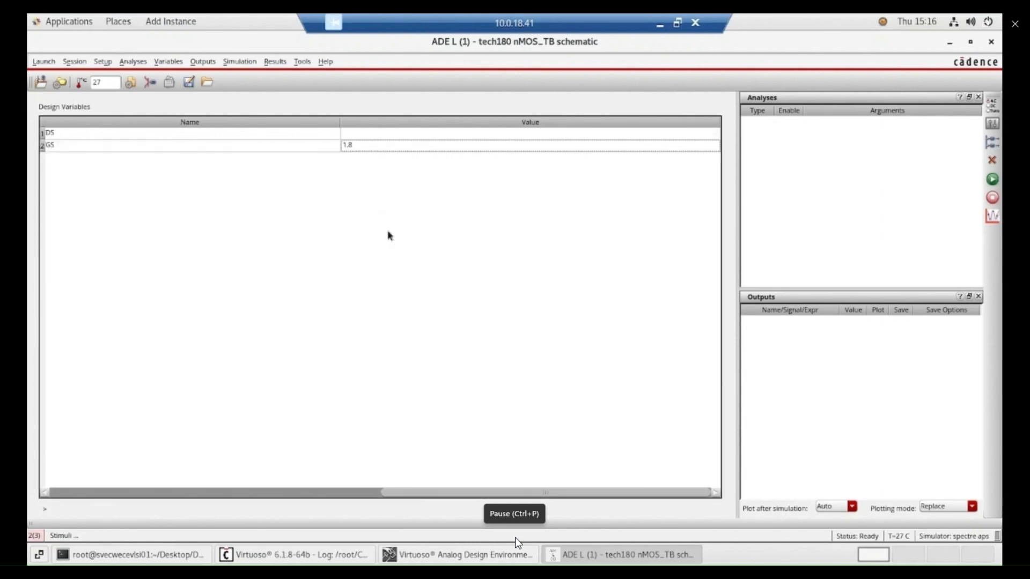
double_click(350, 132)
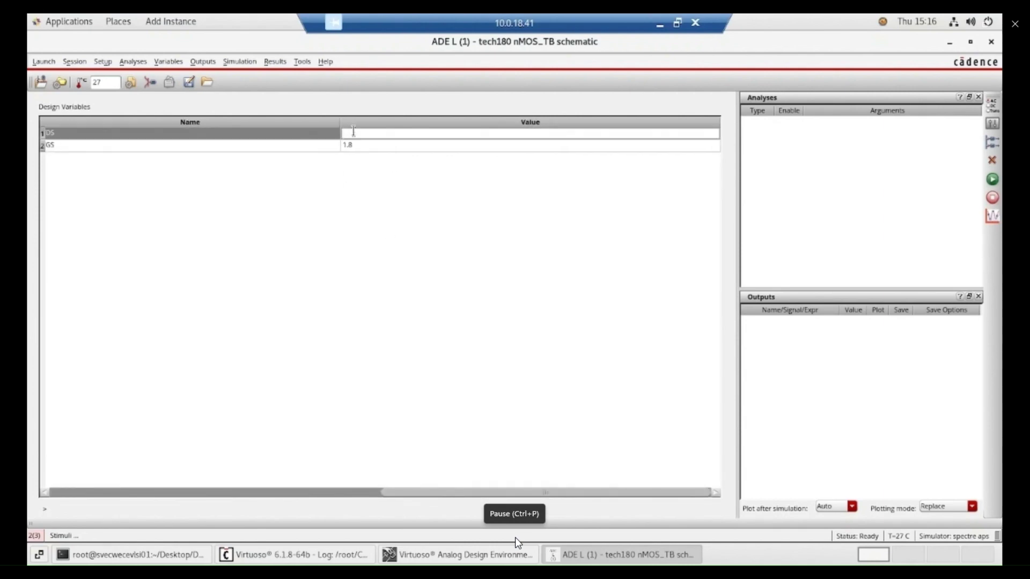
click(341, 237)
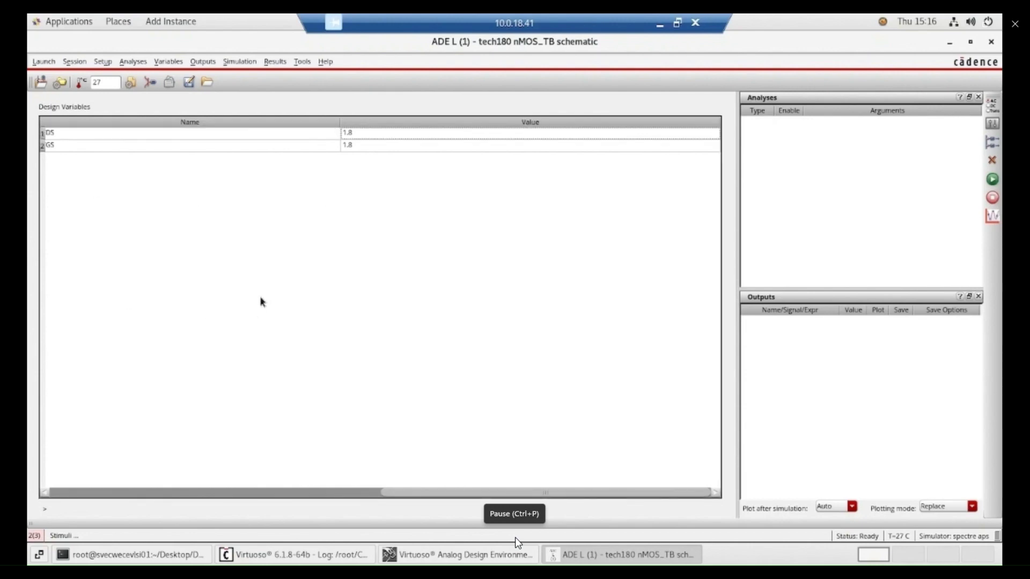
click(101, 62)
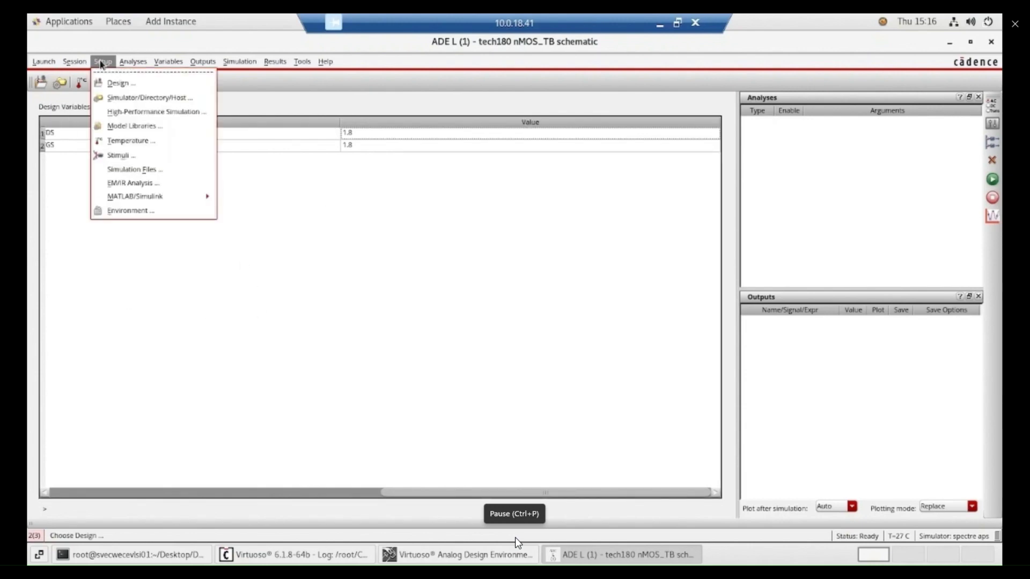
Keep only the 180nm gpdk.scs model file enabled, with section NN, and apply
click(122, 127)
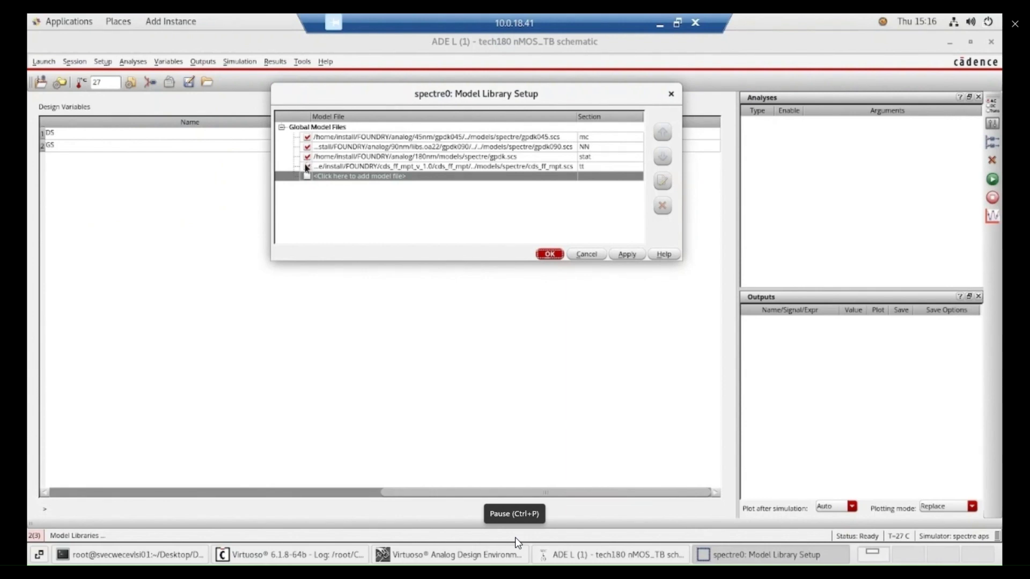
click(307, 137)
click(307, 147)
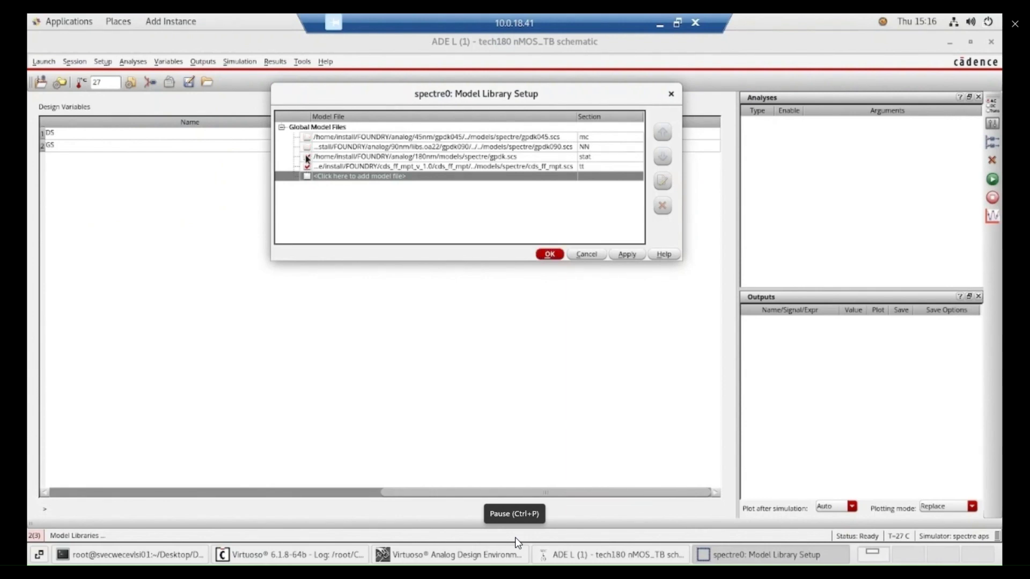
click(308, 166)
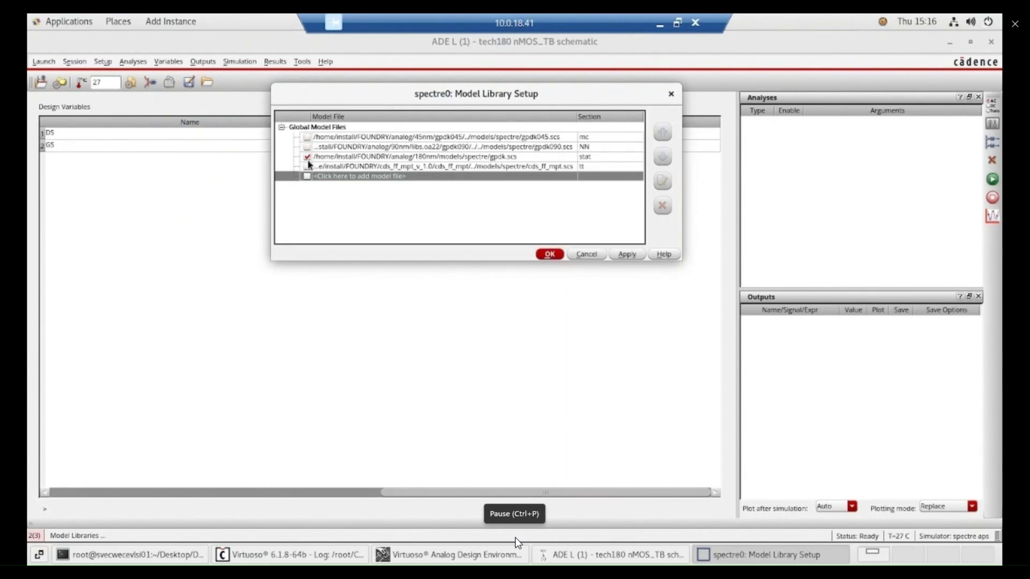
click(598, 161)
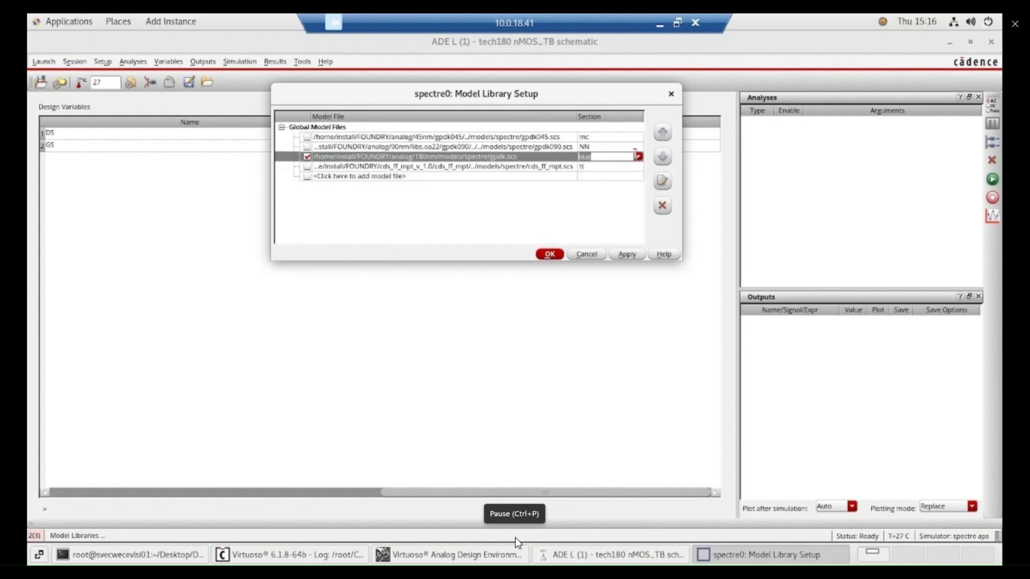
click(638, 158)
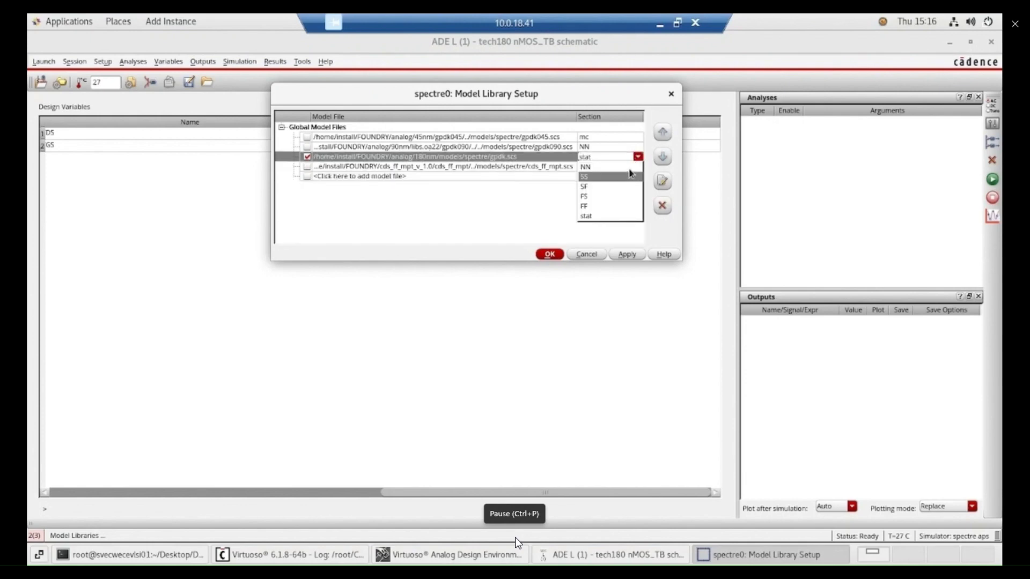
click(631, 171)
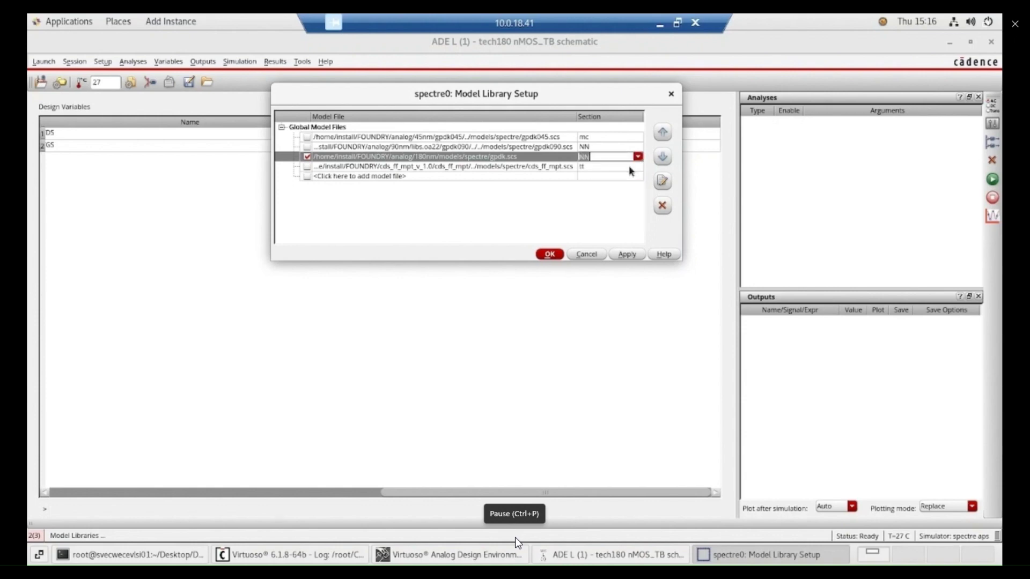
click(631, 256)
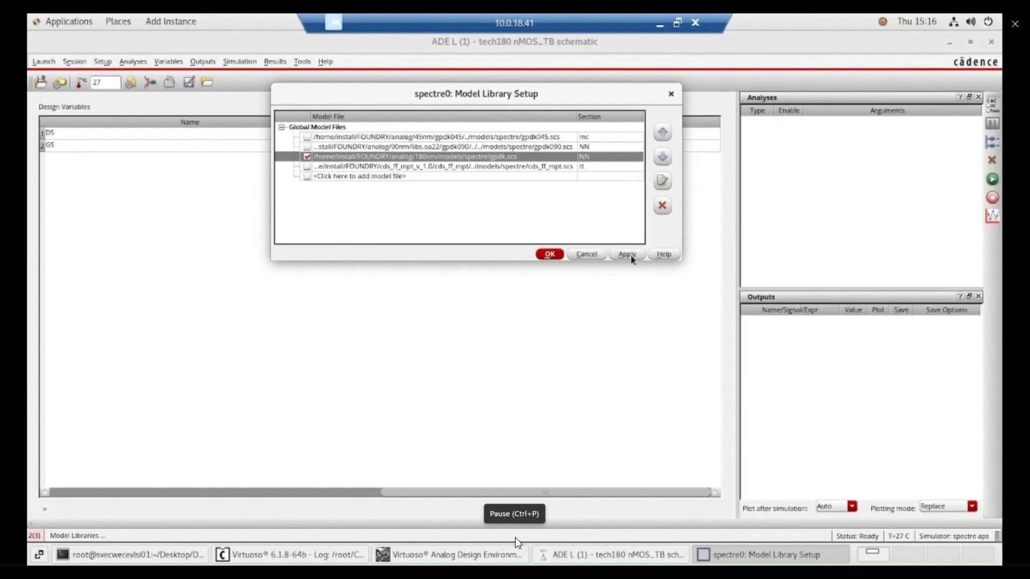
click(550, 254)
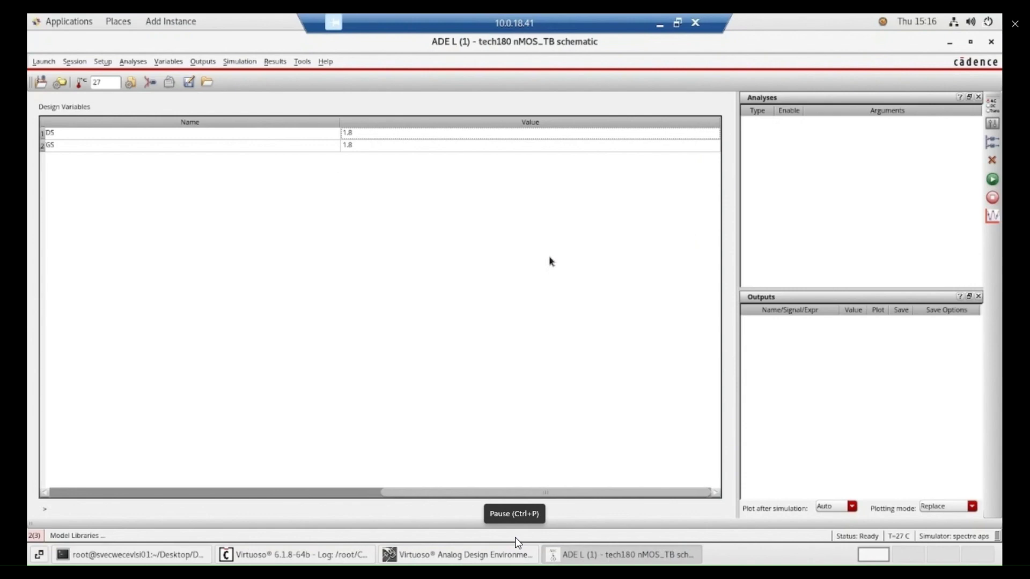
Choose a DC analysis with the DC operating point saved
click(133, 61)
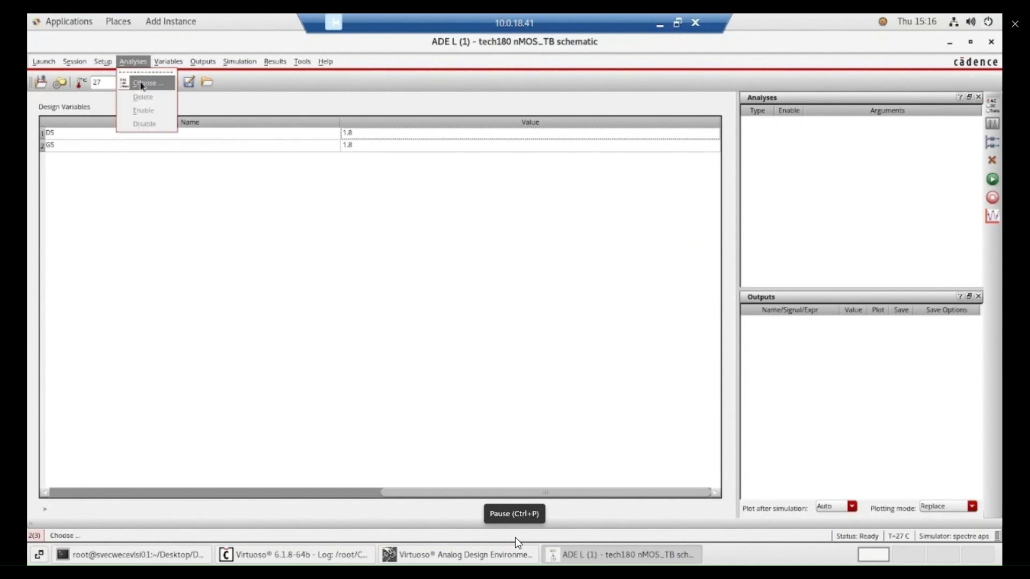
click(142, 82)
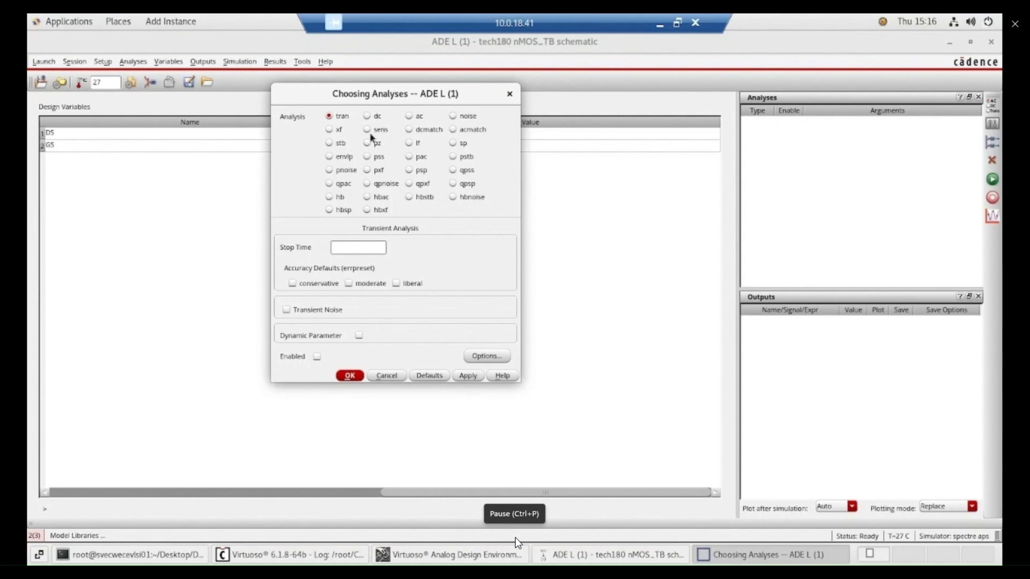
click(367, 116)
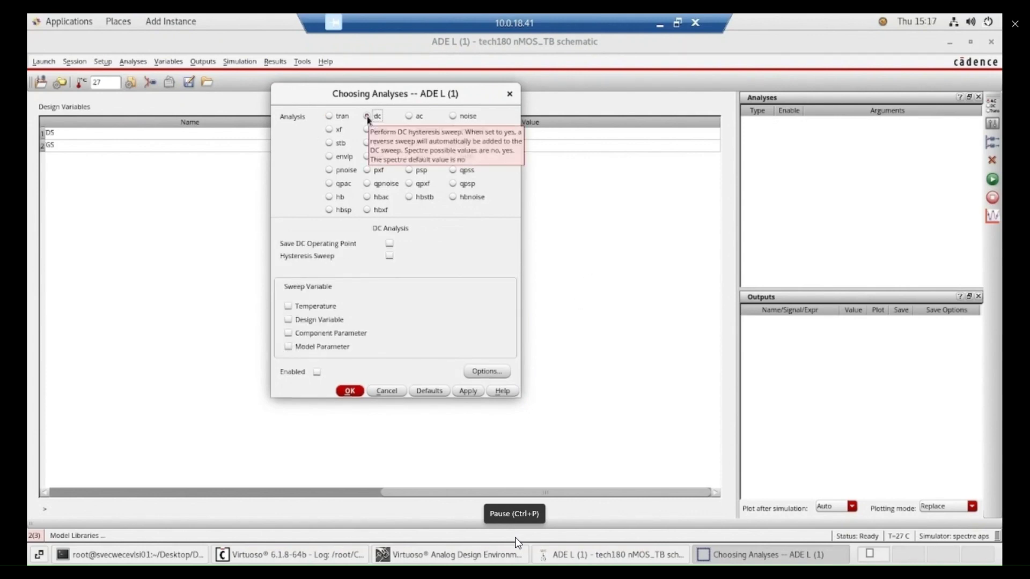
click(392, 245)
Sweep design variable VGS from 0 to 1.8 and confirm the analysis
click(288, 322)
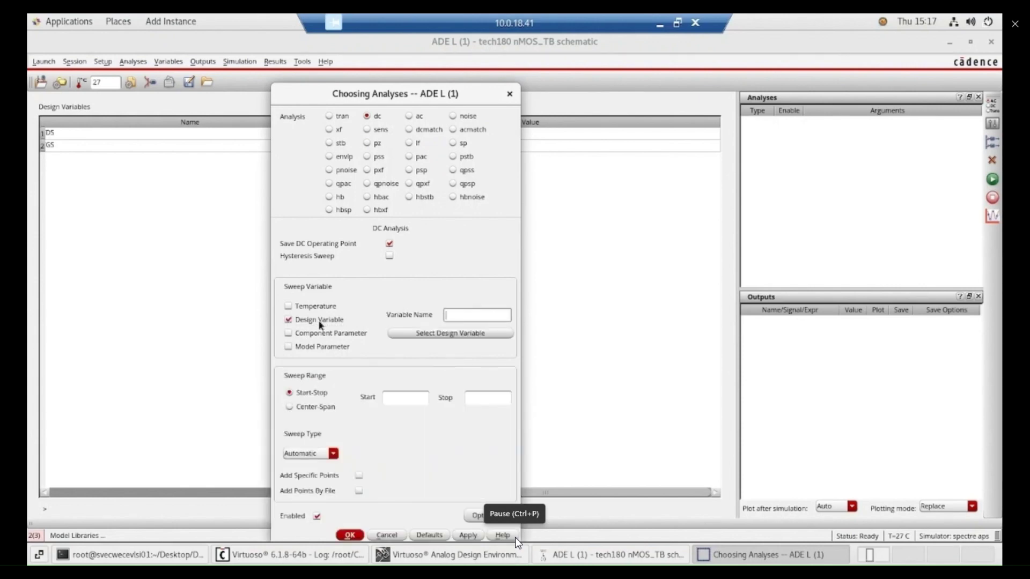
click(449, 337)
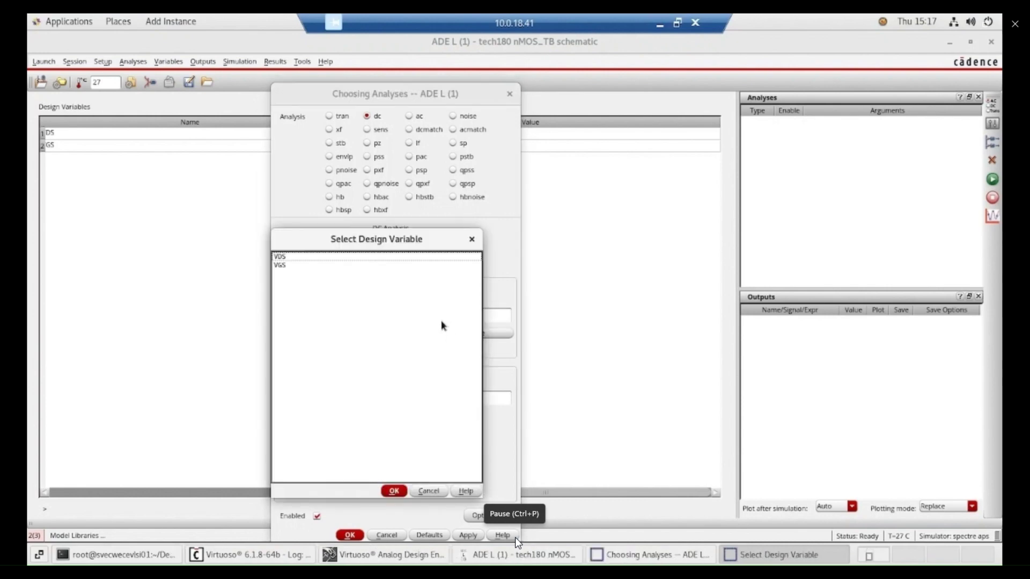
click(282, 266)
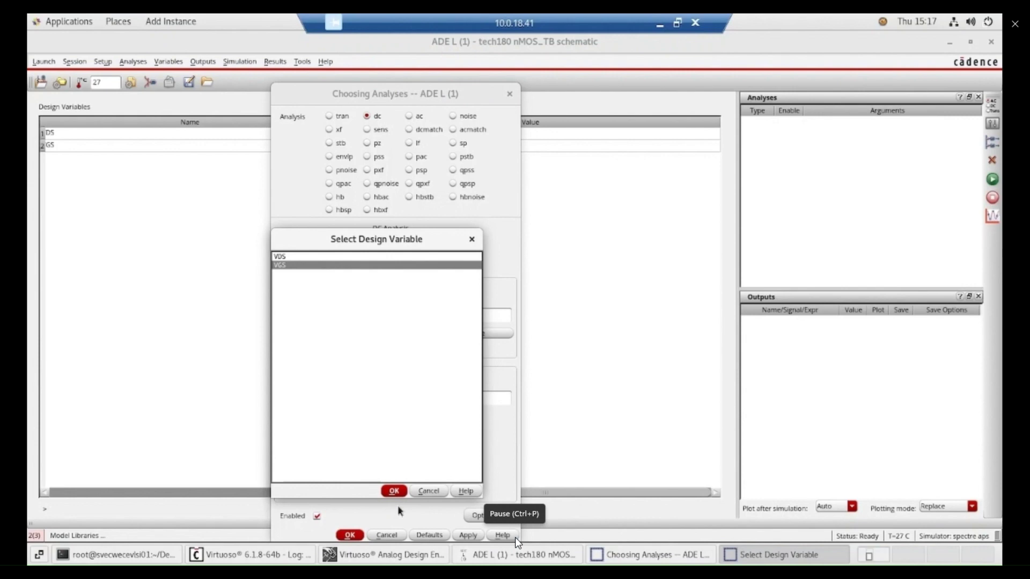
click(395, 491)
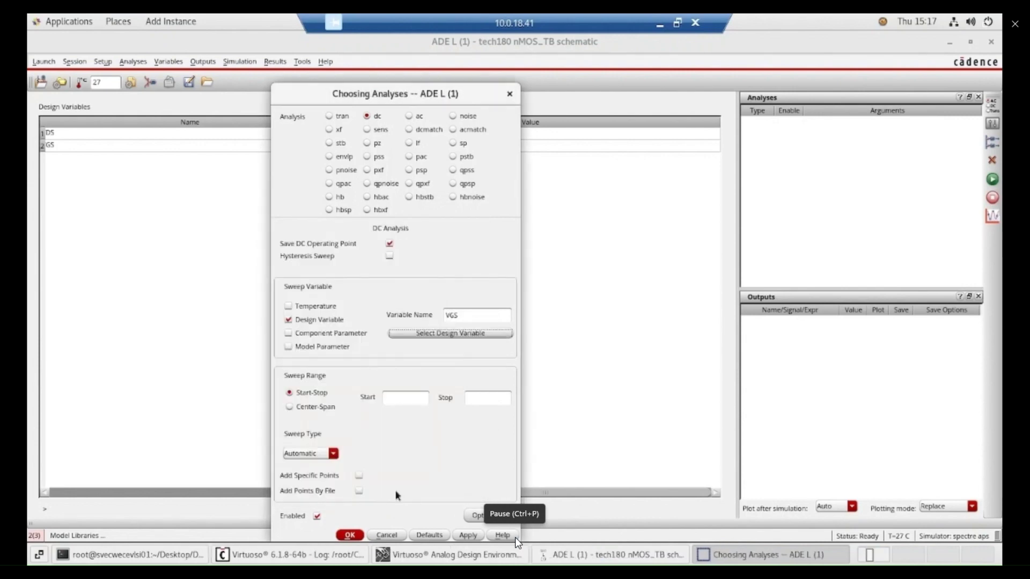
click(403, 399)
text(0)
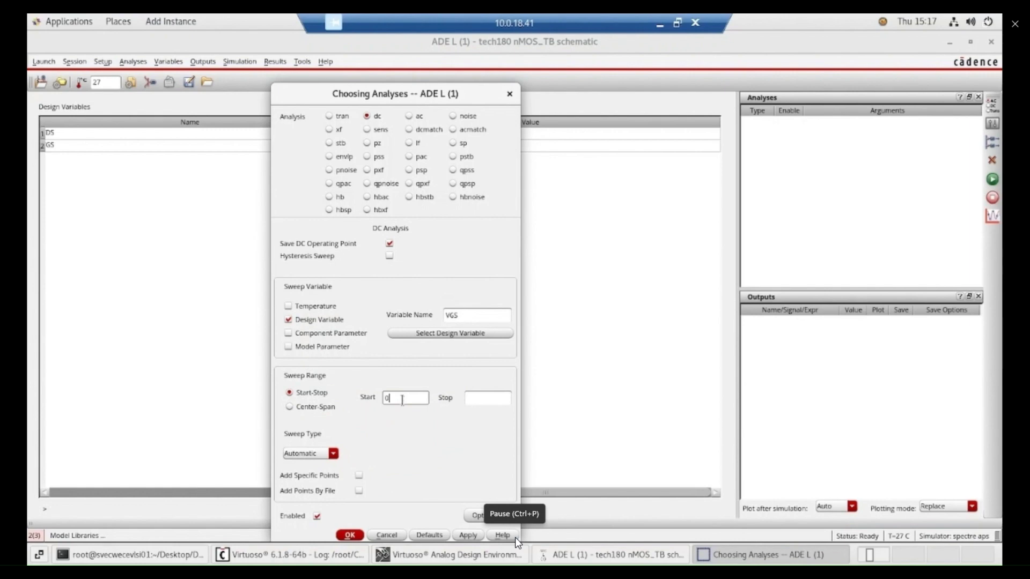
click(494, 401)
text(1.8)
click(466, 536)
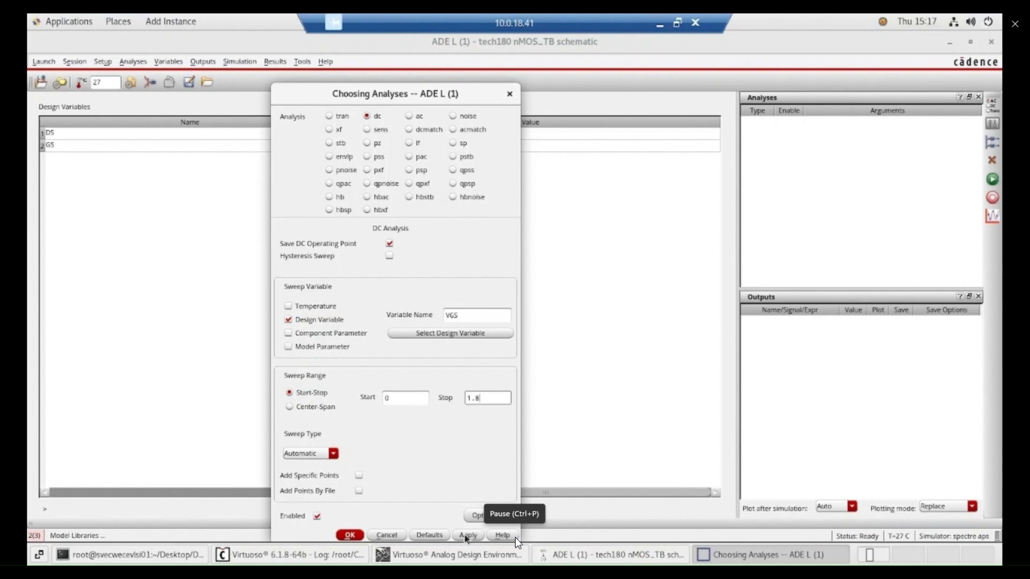
click(354, 536)
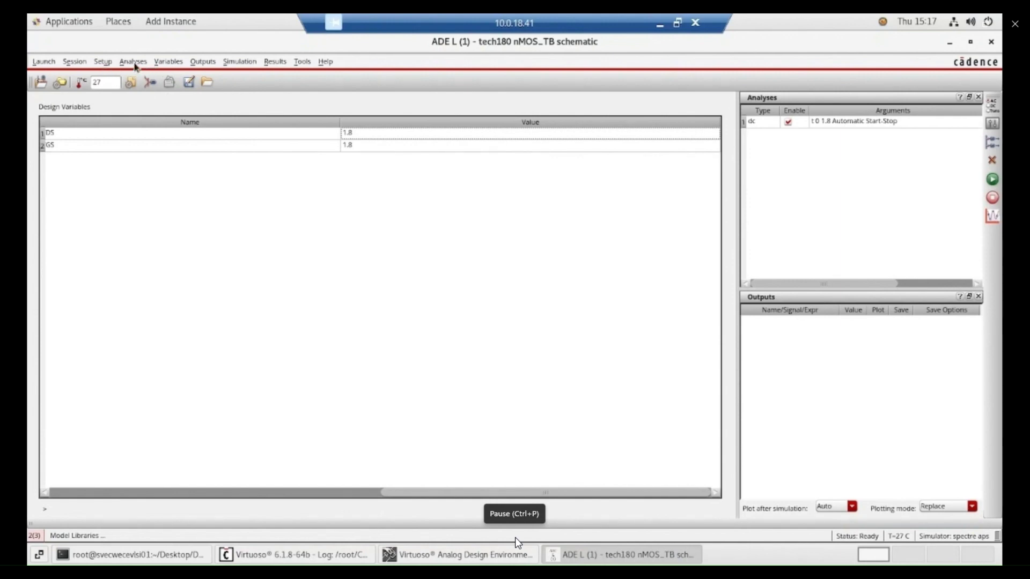
Save the NM0 drain terminal /NM0/D as an output picked on the schematic
click(209, 64)
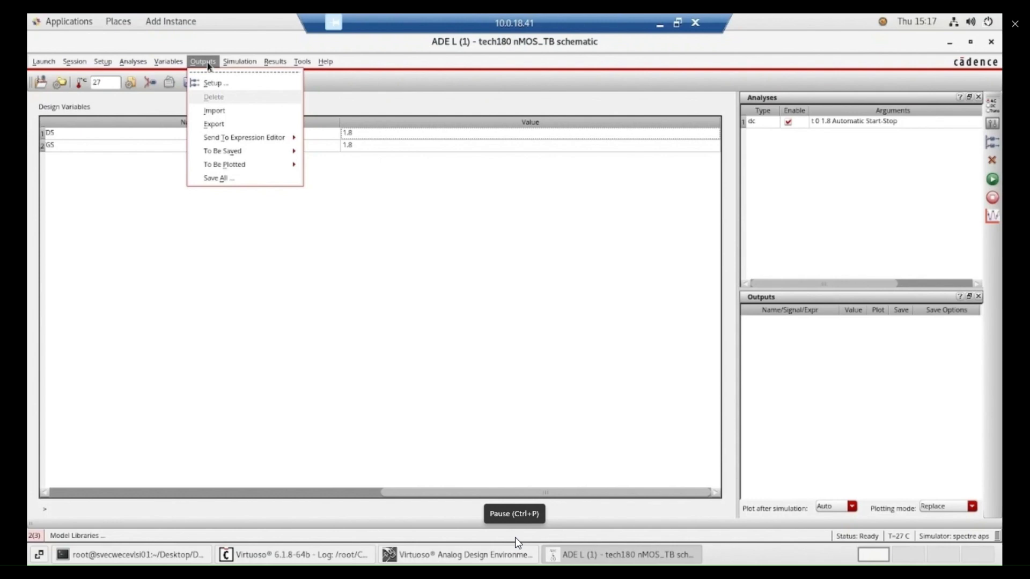
mouse_move(250, 152)
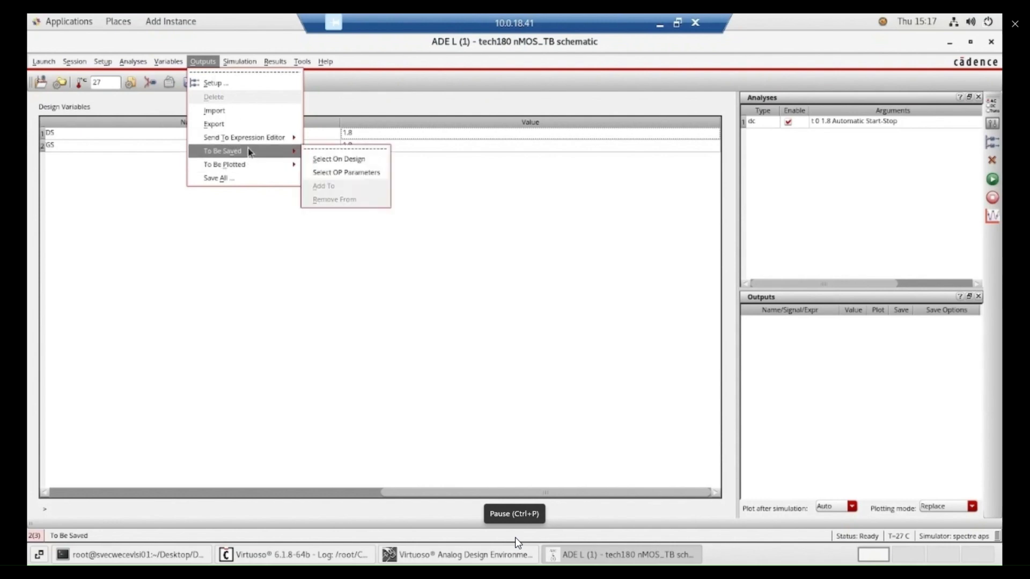
click(346, 161)
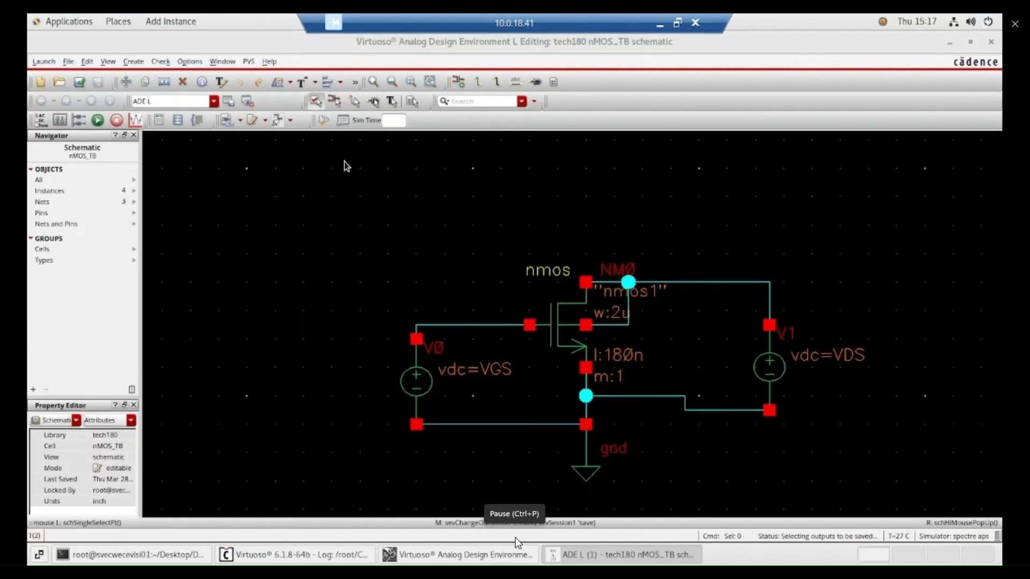
click(587, 283)
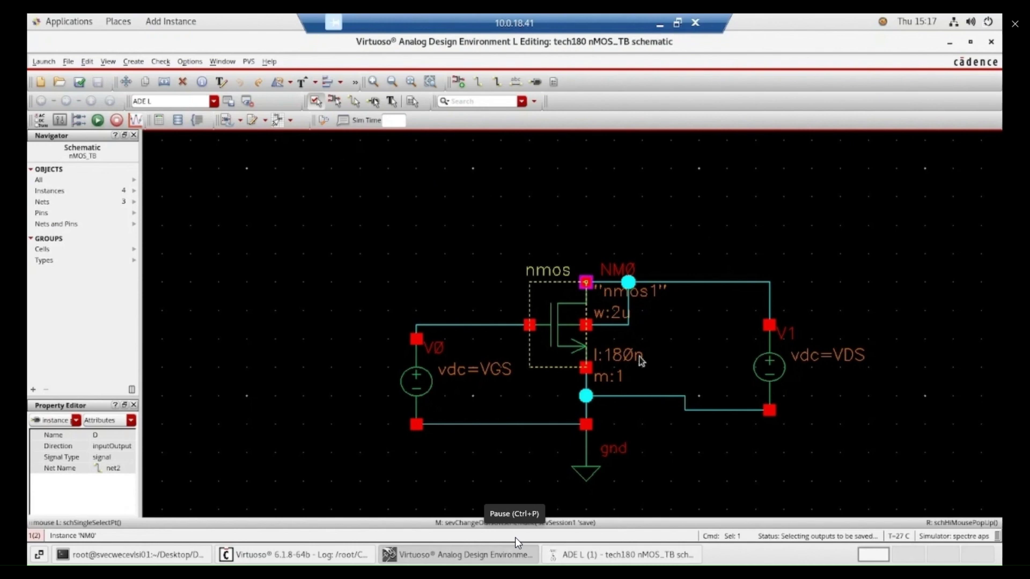
key(Escape)
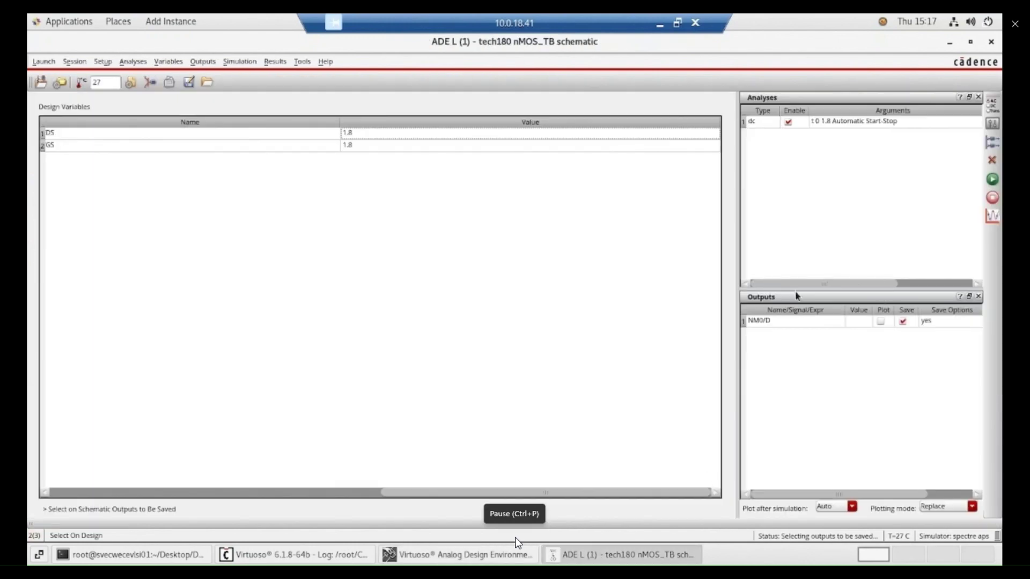
click(881, 322)
Tick Plot for the /NM0/D output
click(881, 322)
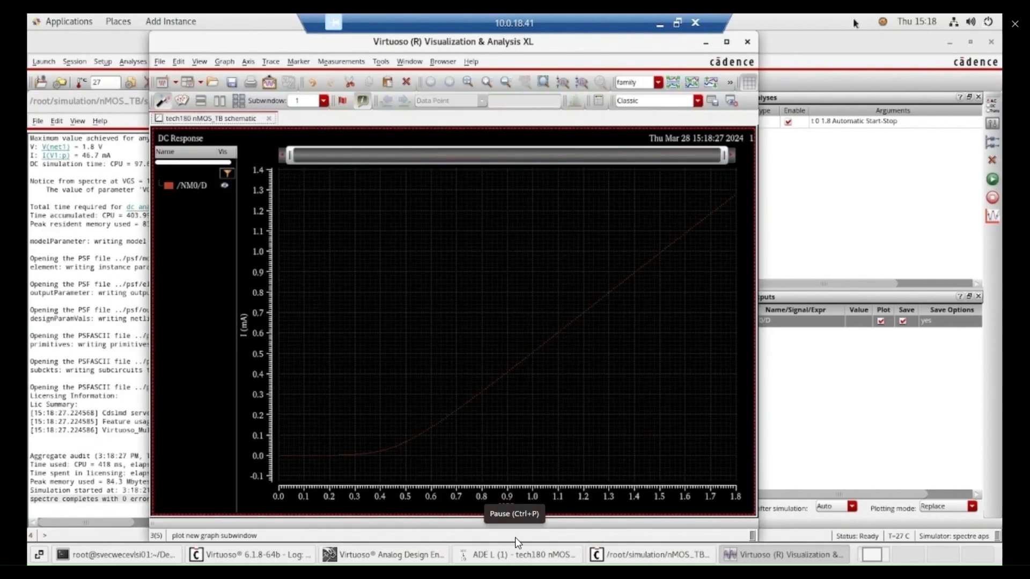
Give the /NM0/D trace Solid style, Thick width and Dot symbols
click(582, 317)
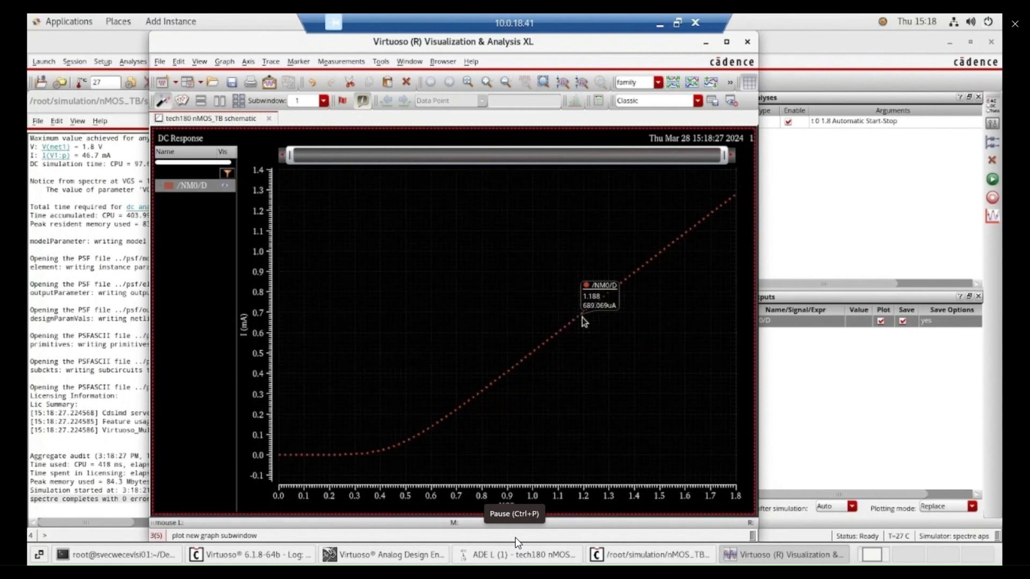
right_click(572, 328)
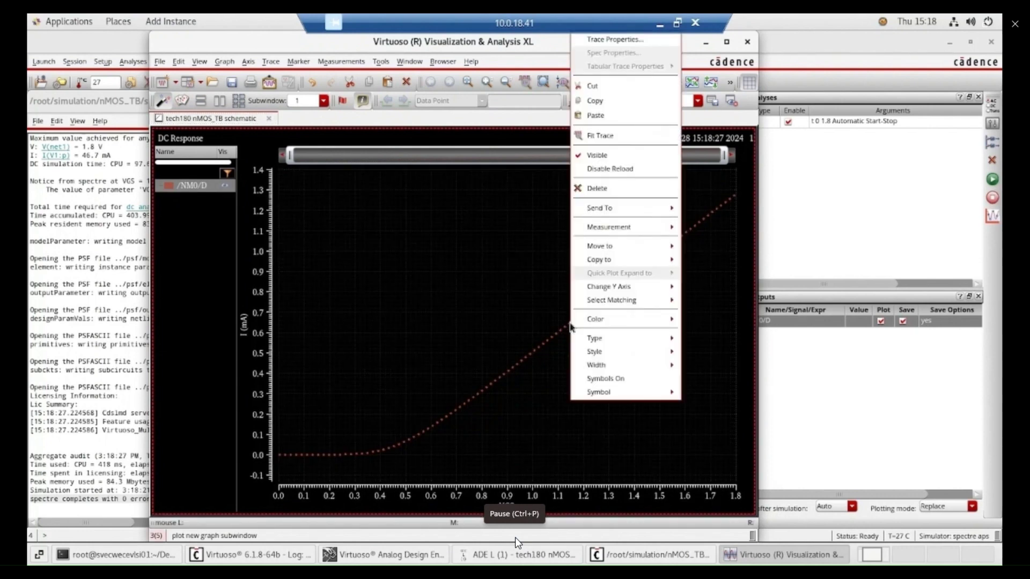
mouse_move(605, 342)
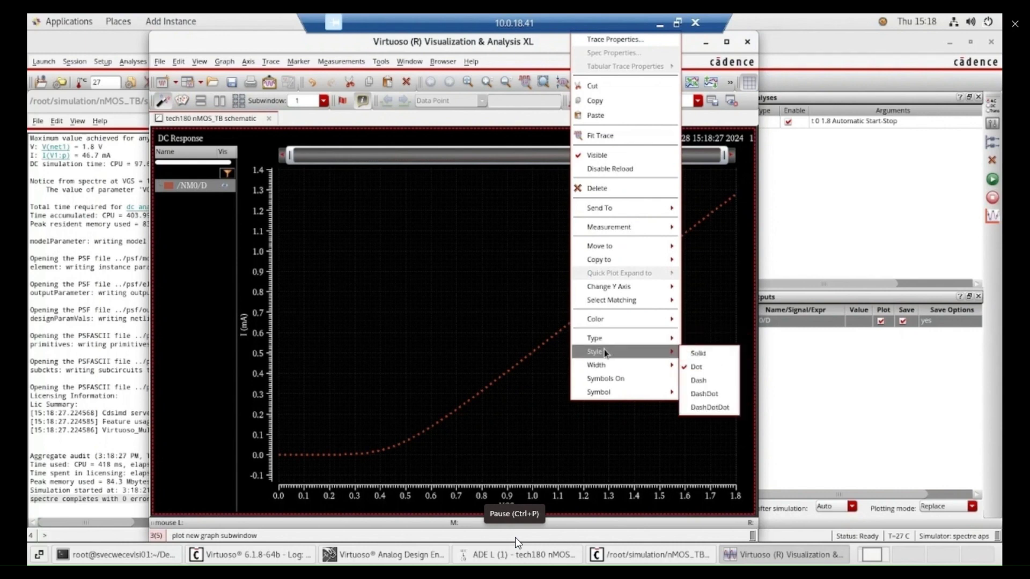
click(700, 355)
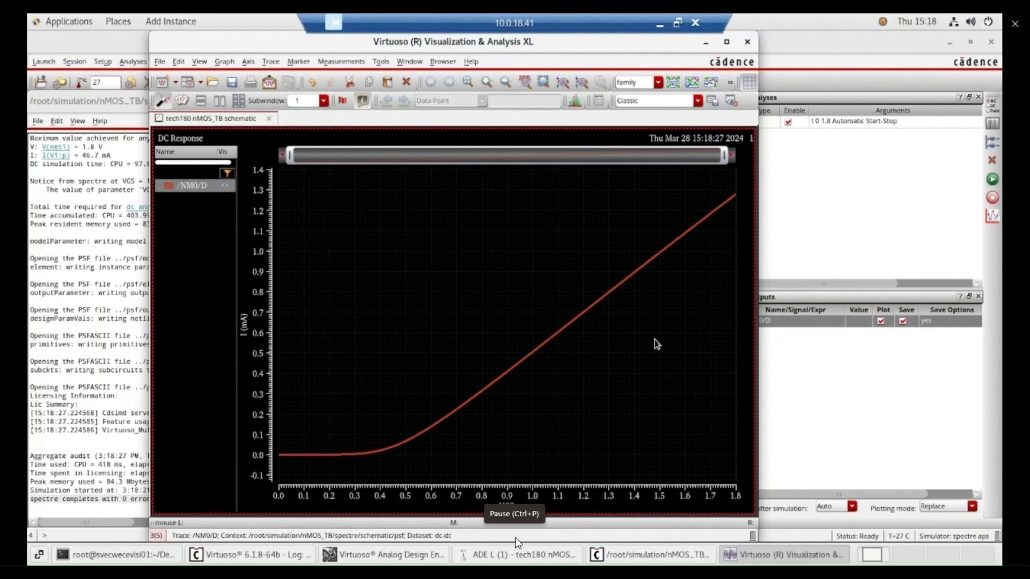
right_click(591, 313)
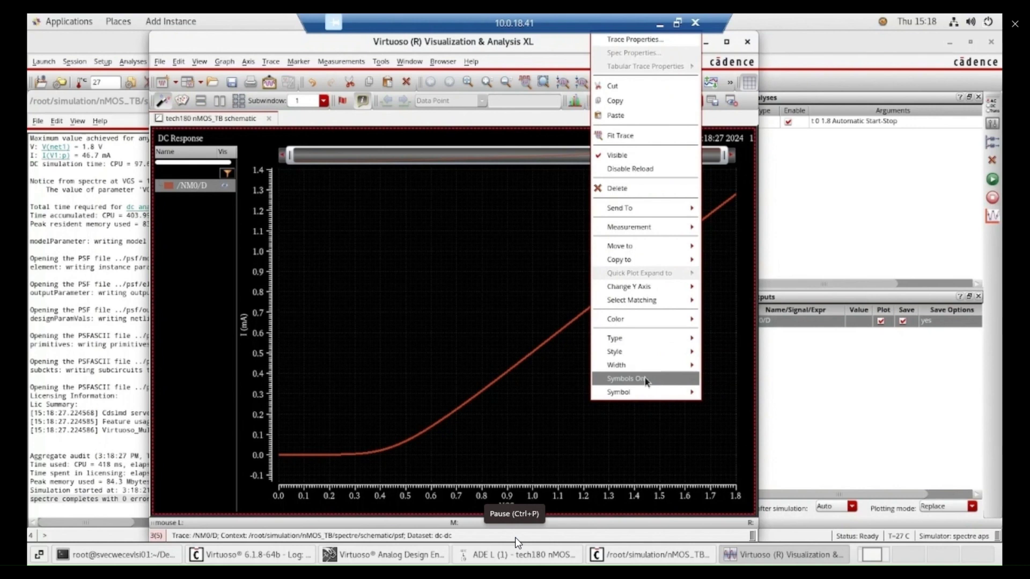
mouse_move(662, 368)
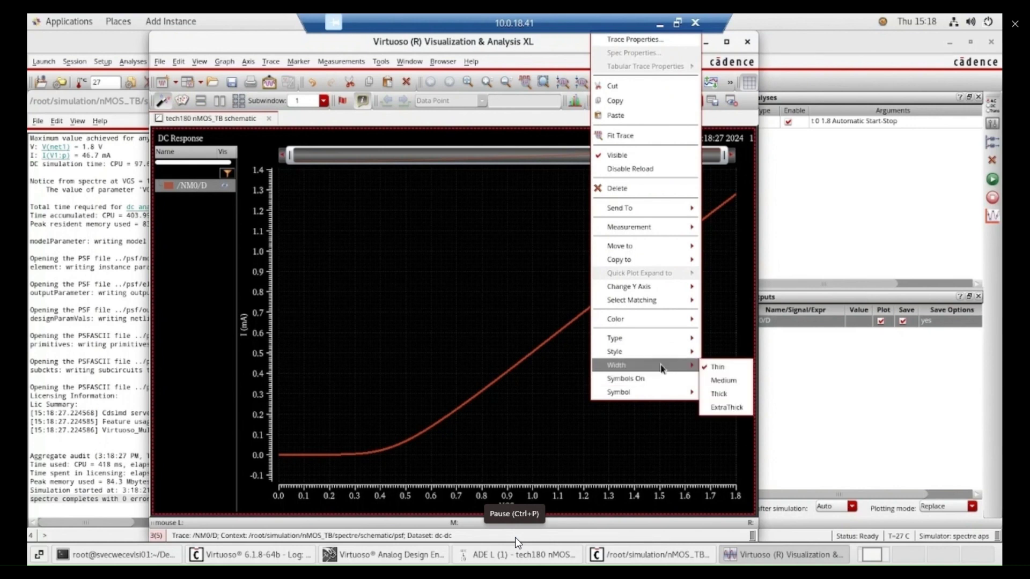
click(728, 395)
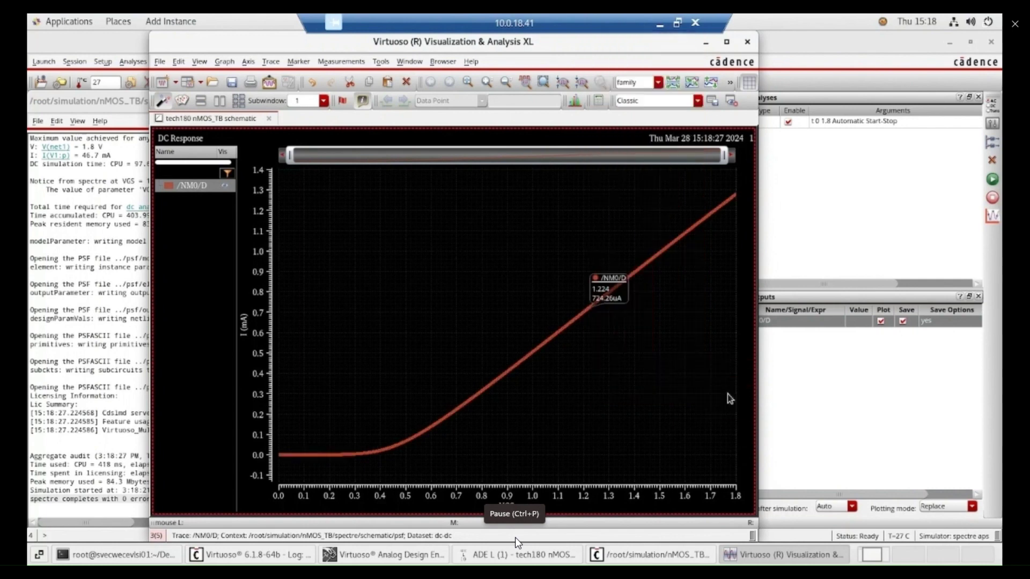
right_click(633, 280)
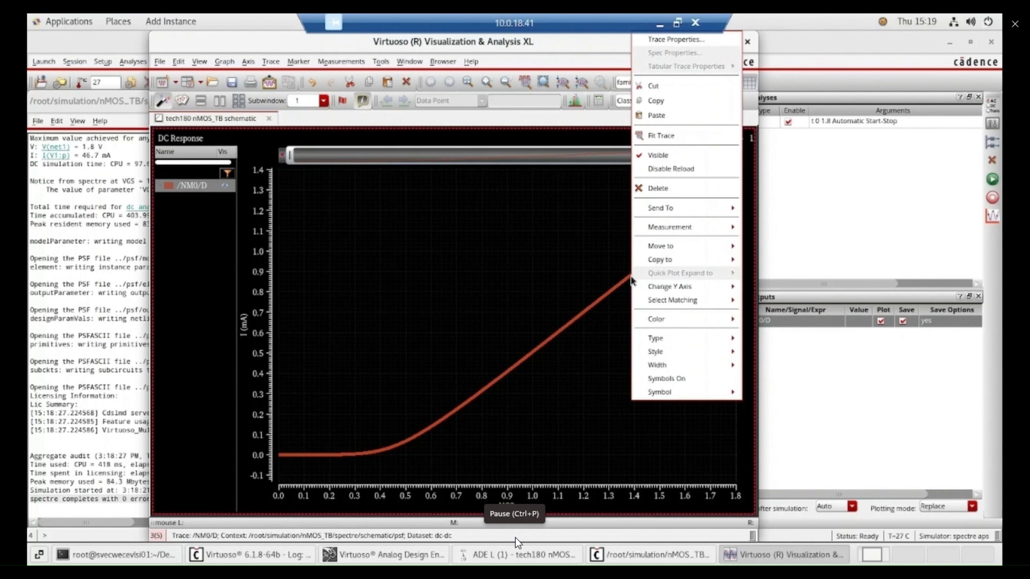
mouse_move(719, 398)
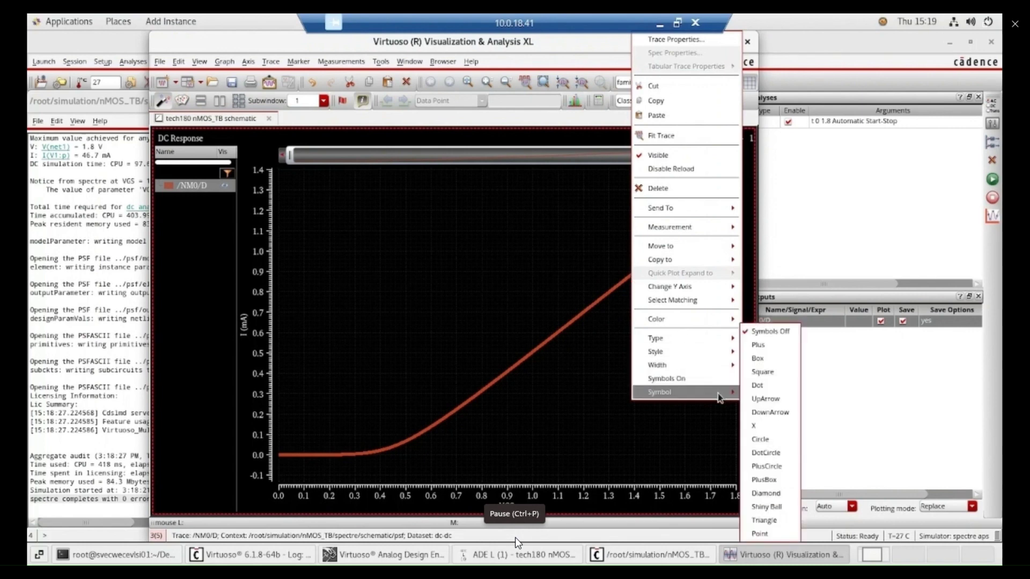
click(755, 385)
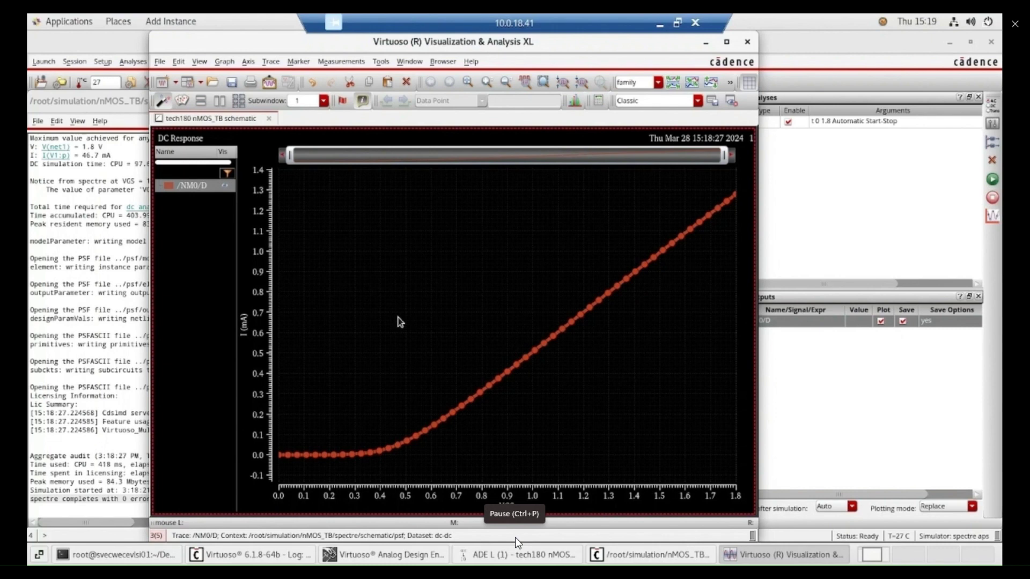
Place vertical marker V1 near 1.07 V and horizontal marker H1 at 573.334uA on /NM0/D
key(v)
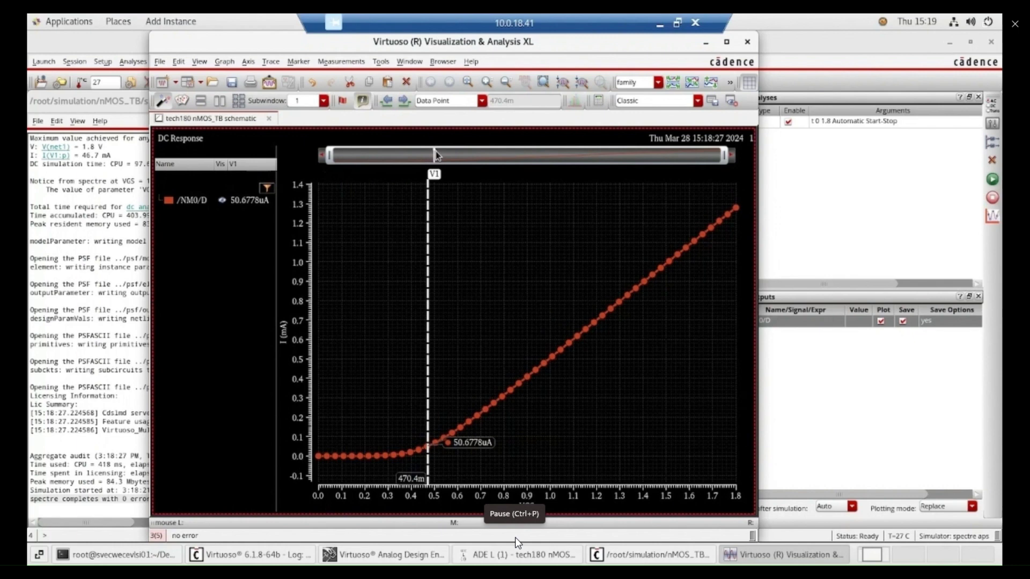
drag(427, 206, 567, 232)
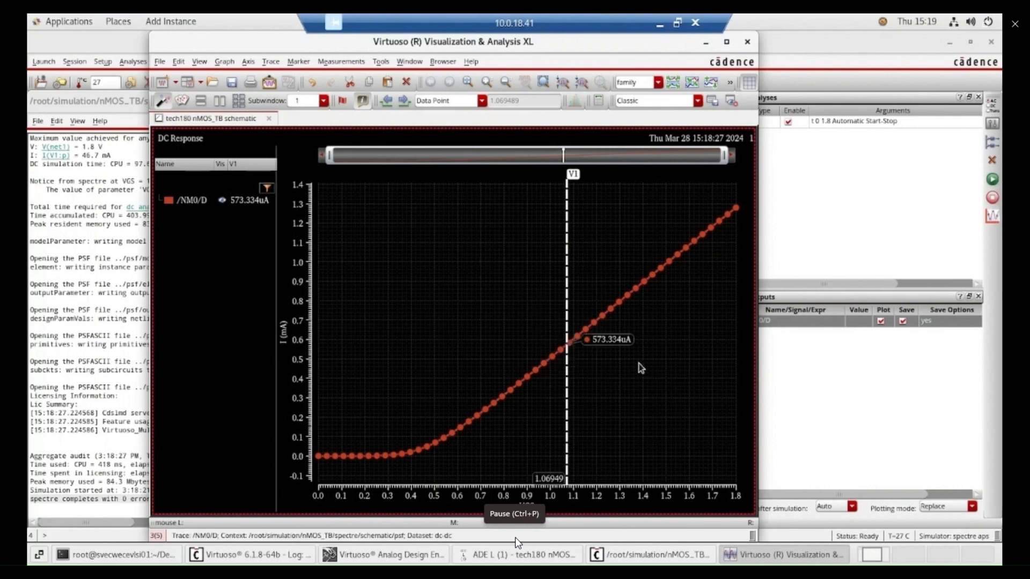
key(h)
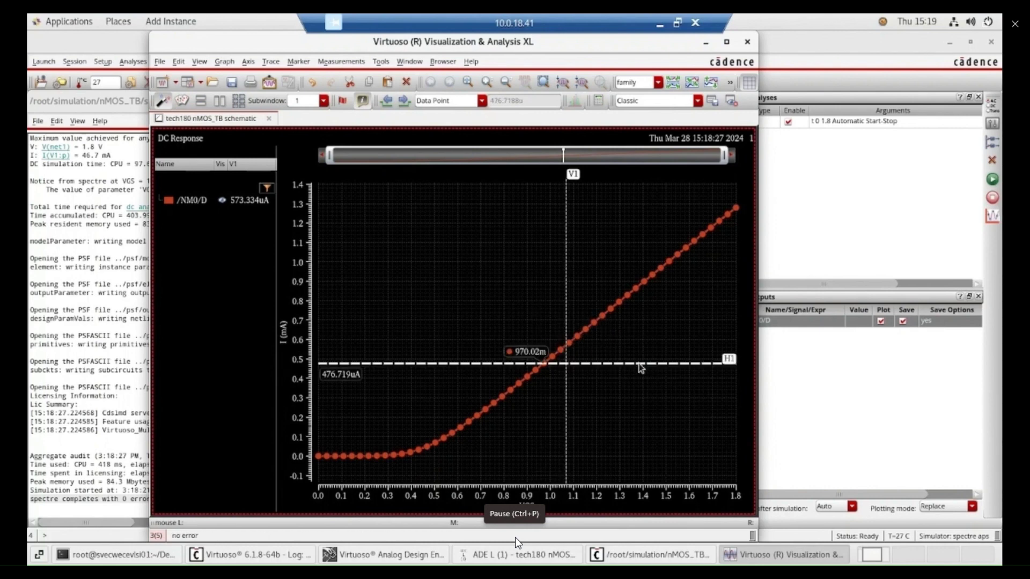
mouse_move(641, 368)
mouse_down()
mouse_move(644, 317)
mouse_move(640, 352)
mouse_up()
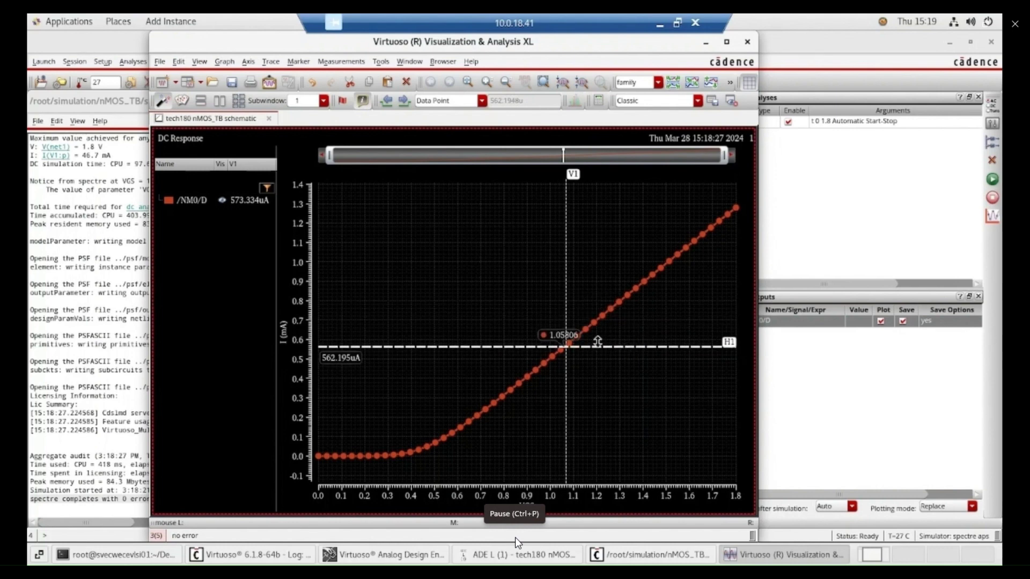
click(567, 314)
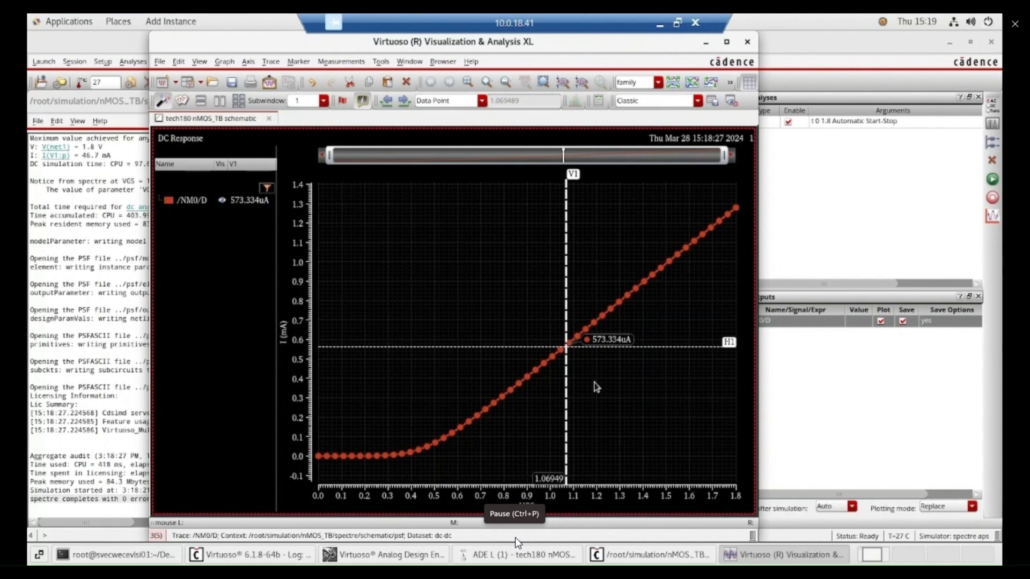
click(705, 241)
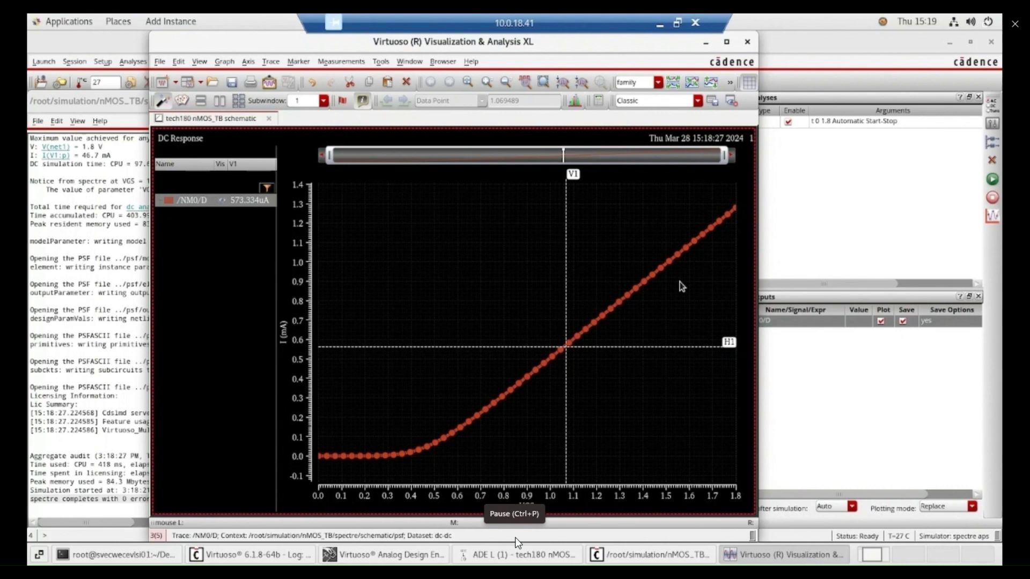
Close the plot and add VDS as the Parametric Analysis variable
click(747, 41)
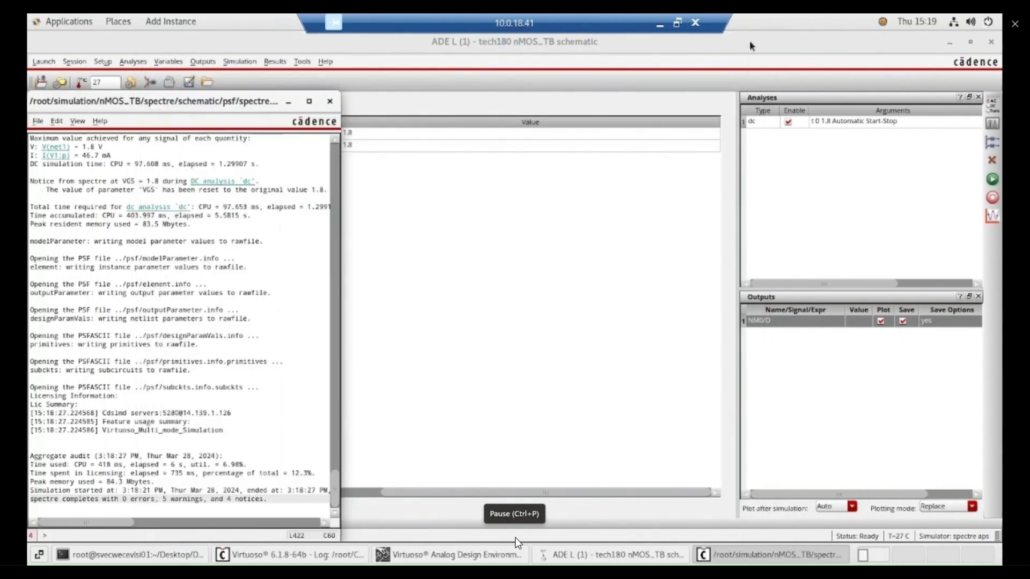
click(646, 556)
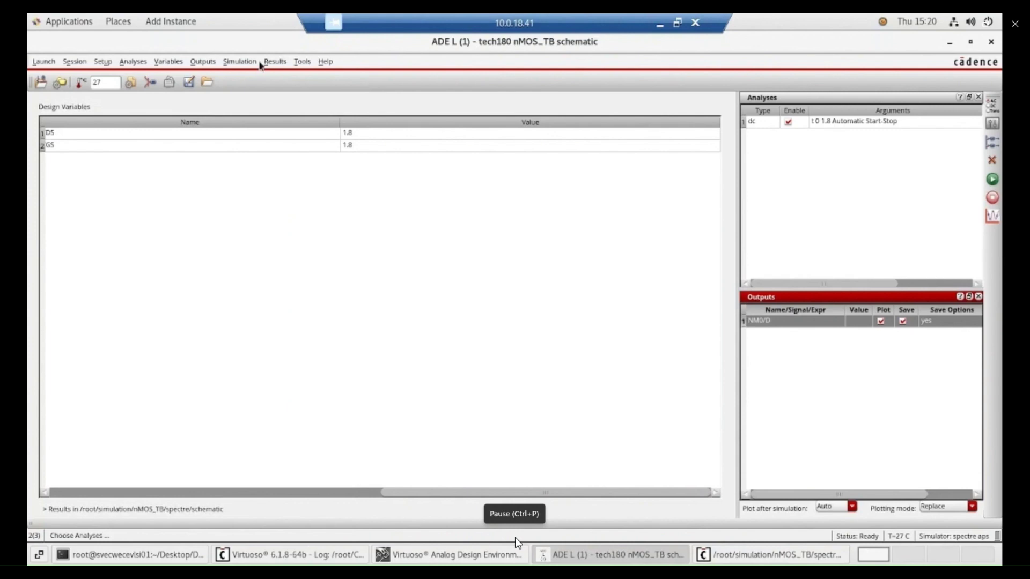
click(302, 61)
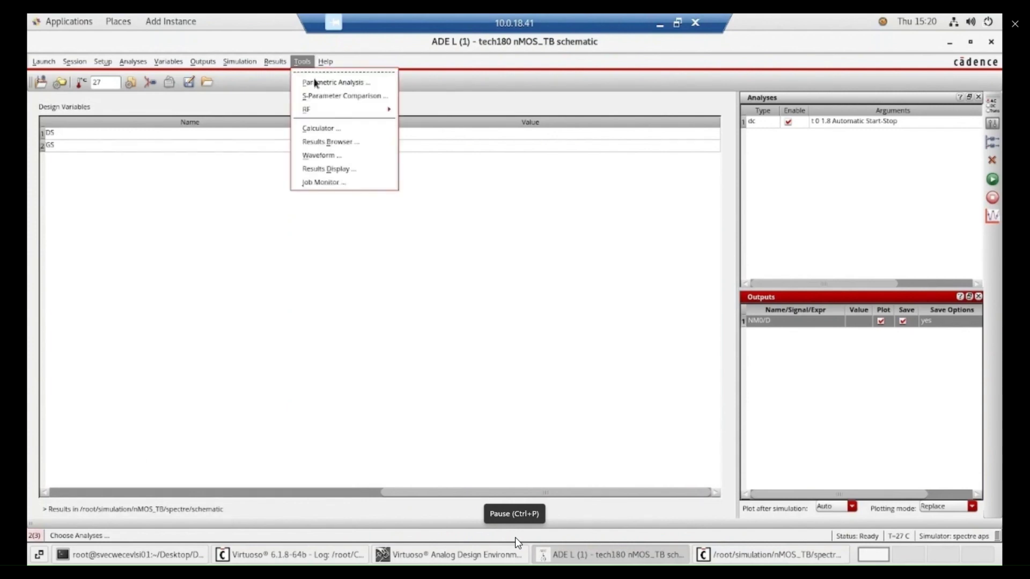
click(322, 83)
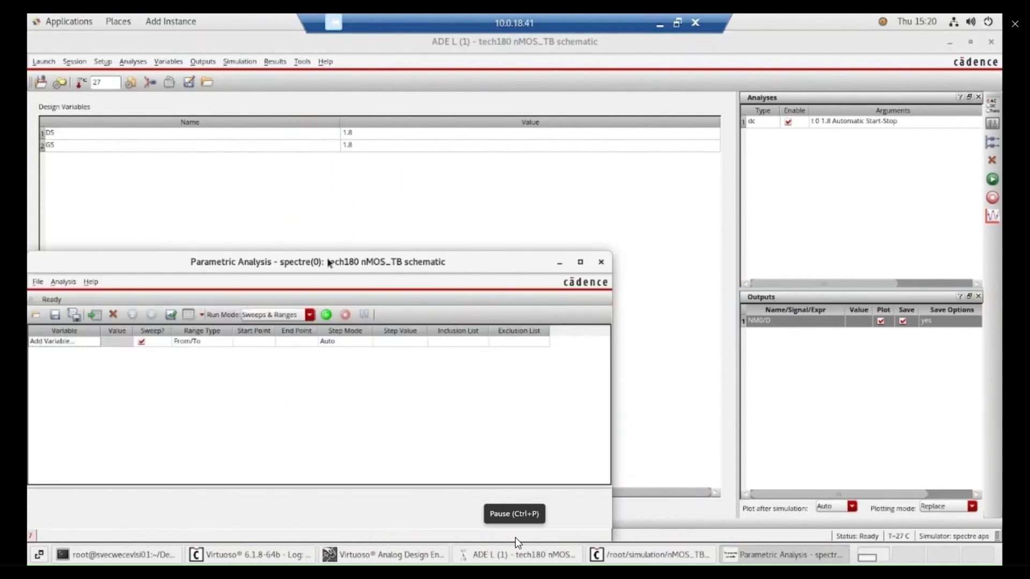
drag(330, 262, 455, 132)
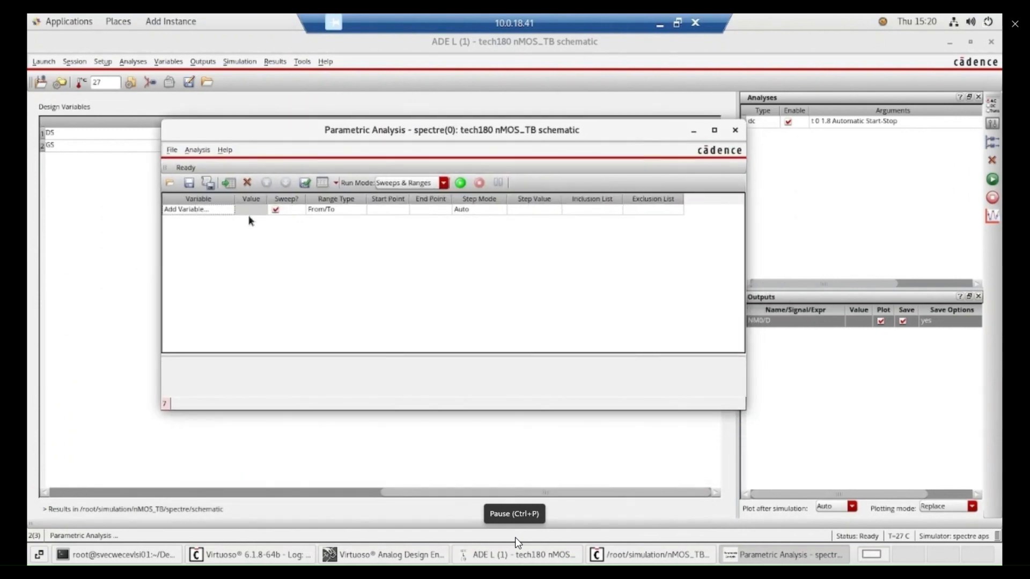
click(212, 210)
click(229, 210)
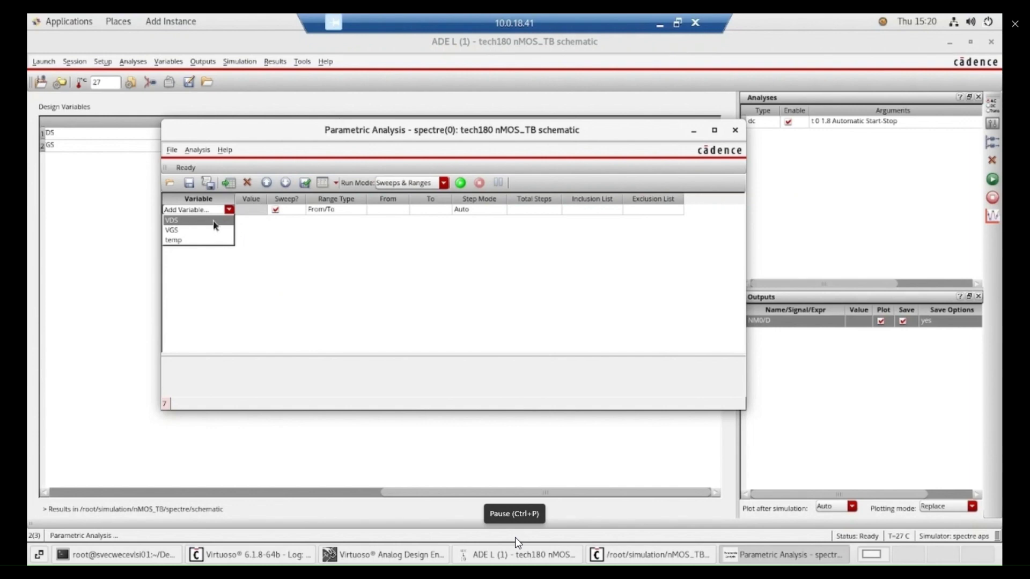
click(175, 223)
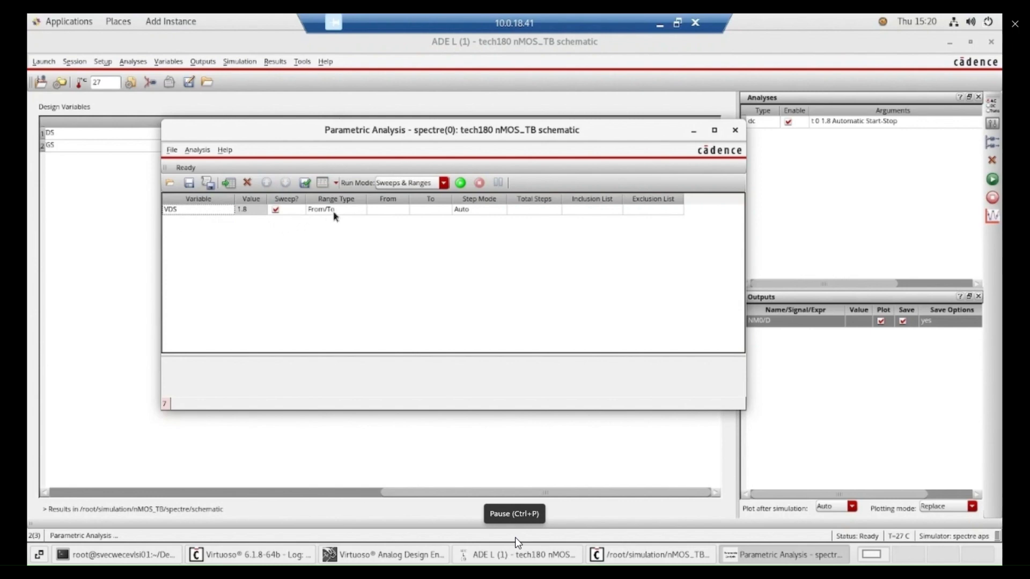
Sweep VDS from 0 to 1.8 in Linear Steps of 0.2 and run it
click(397, 210)
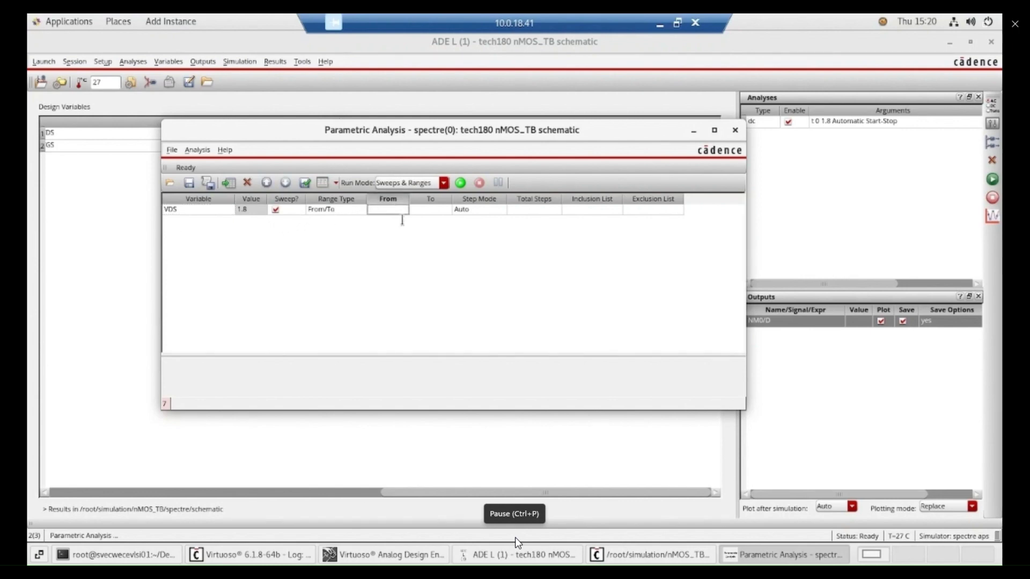
text(0)
click(439, 210)
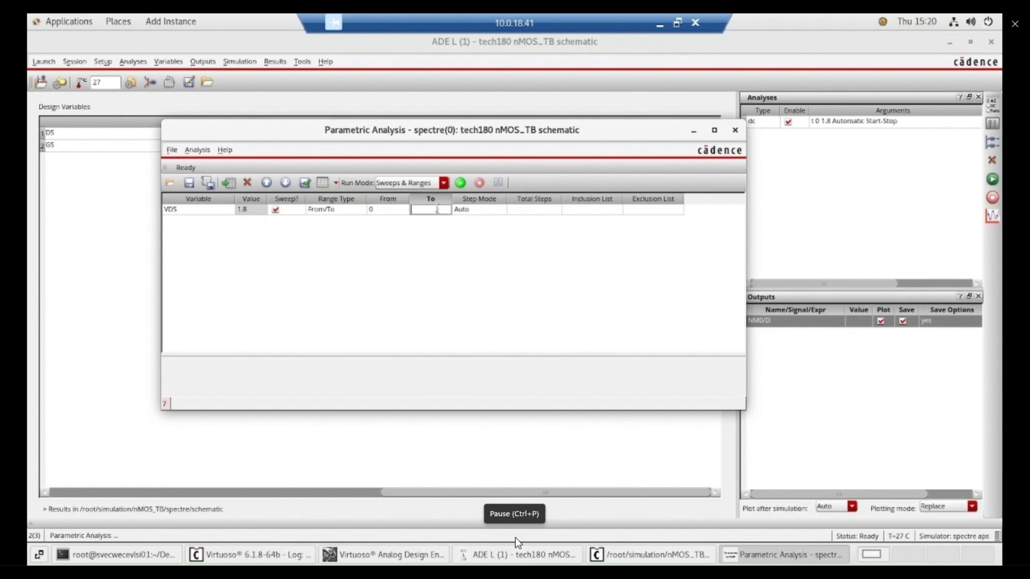
text(1.8)
click(484, 211)
click(485, 210)
click(501, 210)
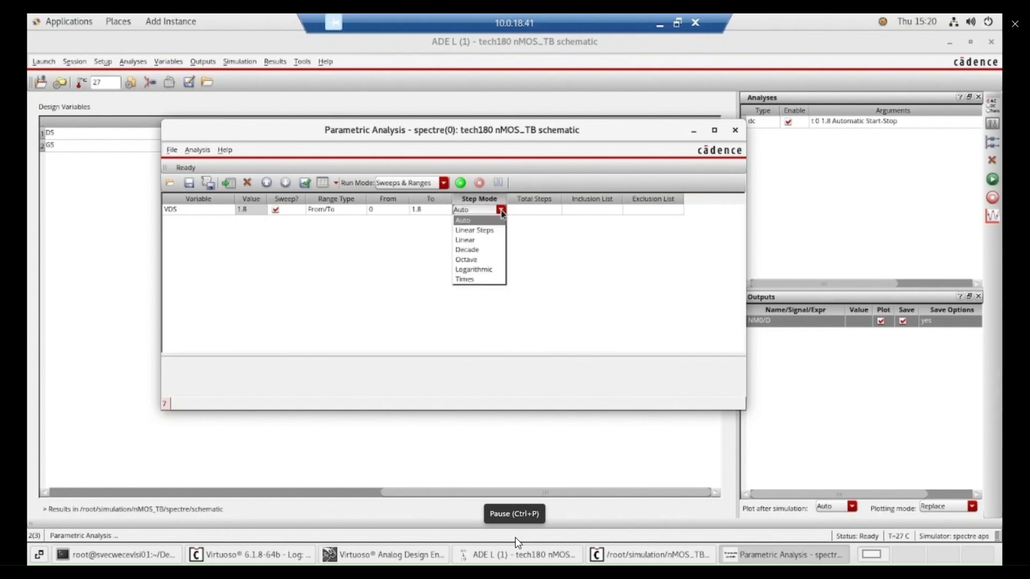
click(490, 231)
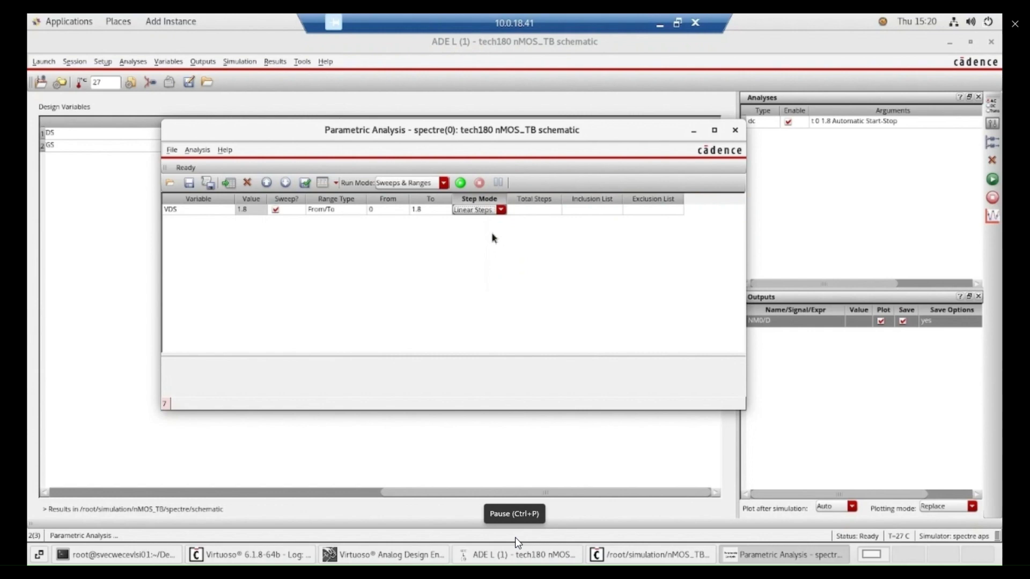
click(502, 245)
click(460, 183)
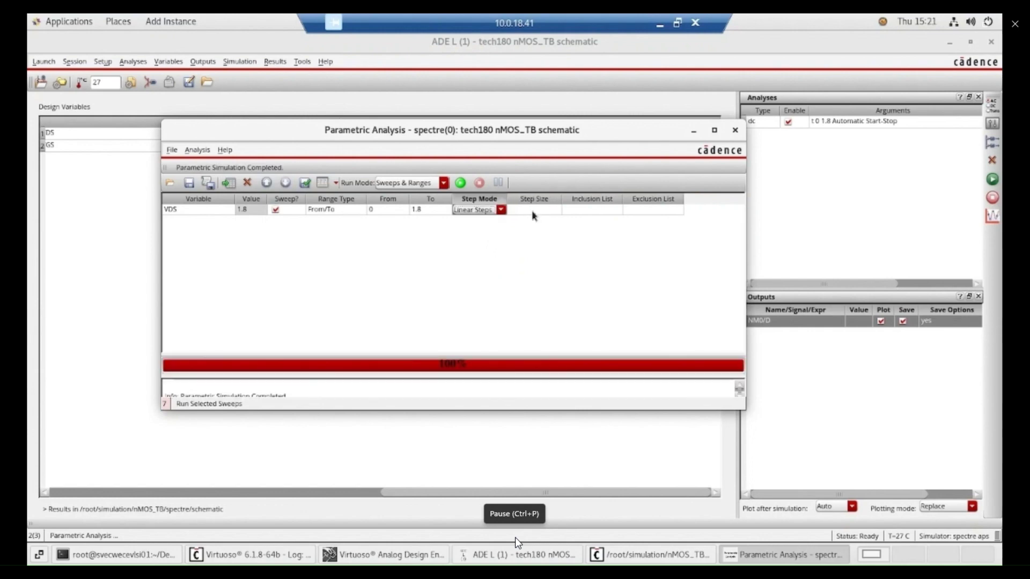
click(534, 214)
click(534, 213)
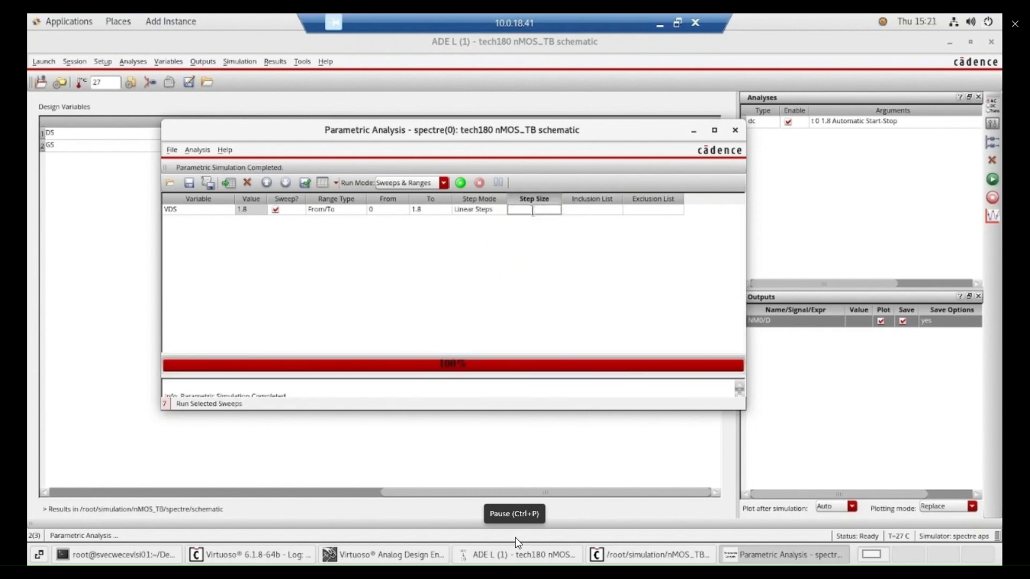
text(102)
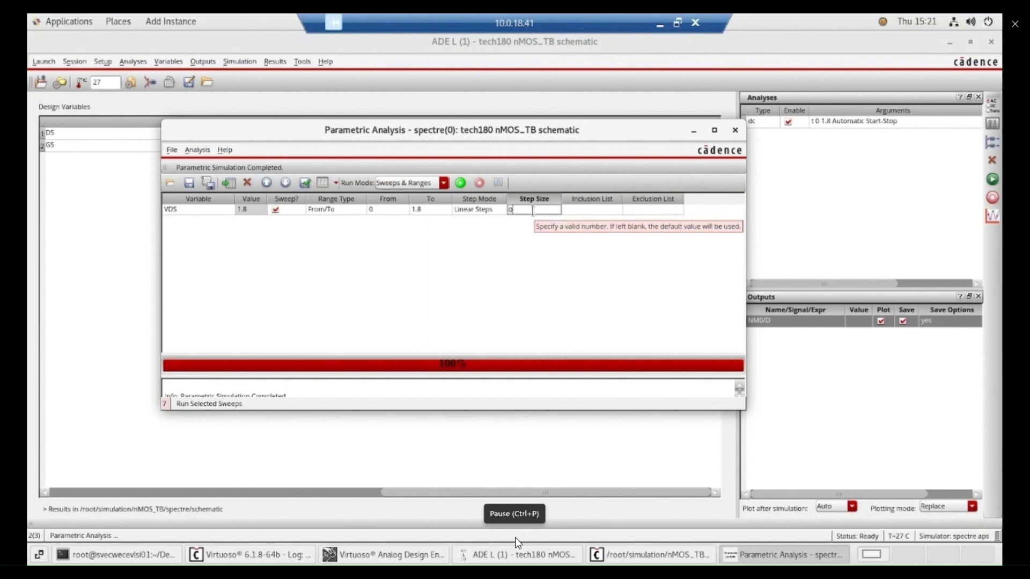
text(.2)
click(460, 183)
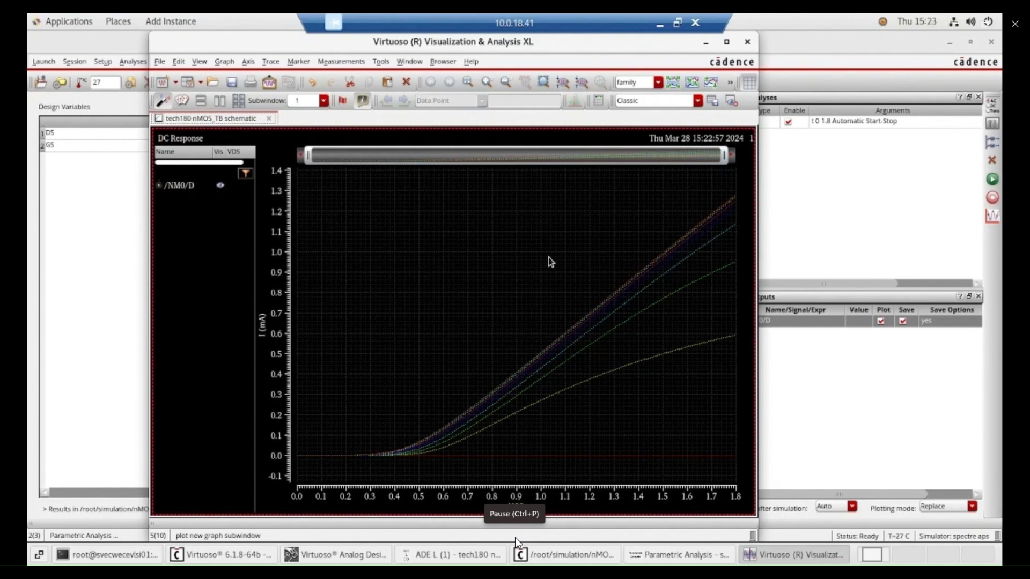
Select all ten /NM0/D curves, VDS 0.0 through 1.8, in the legend
mouse_move(621, 375)
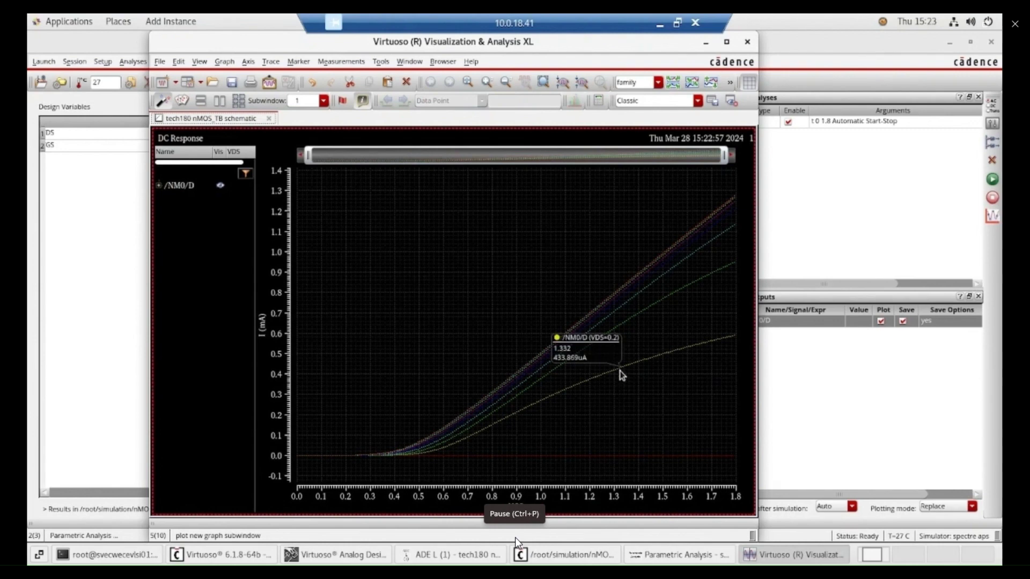
click(620, 374)
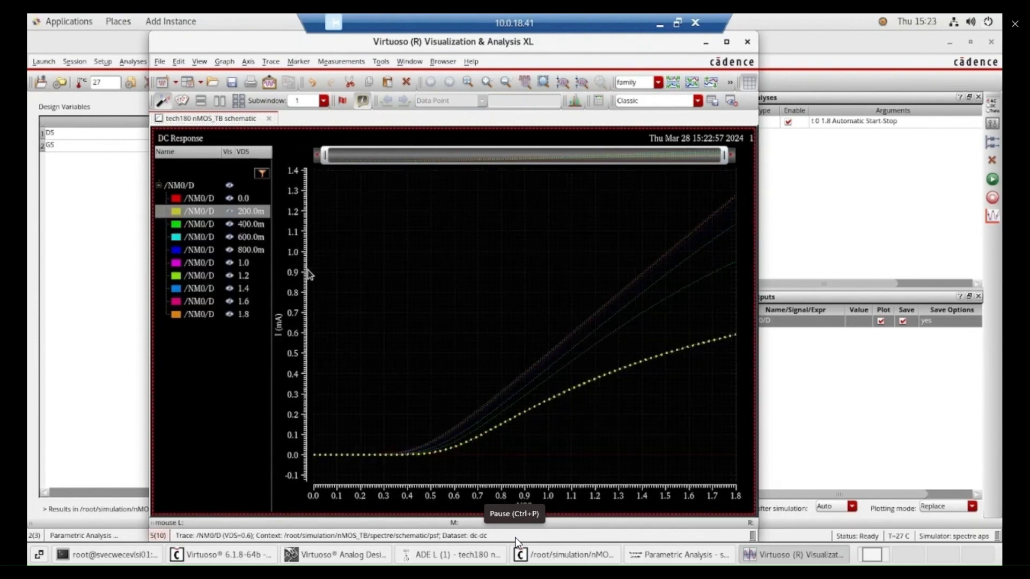
click(232, 224)
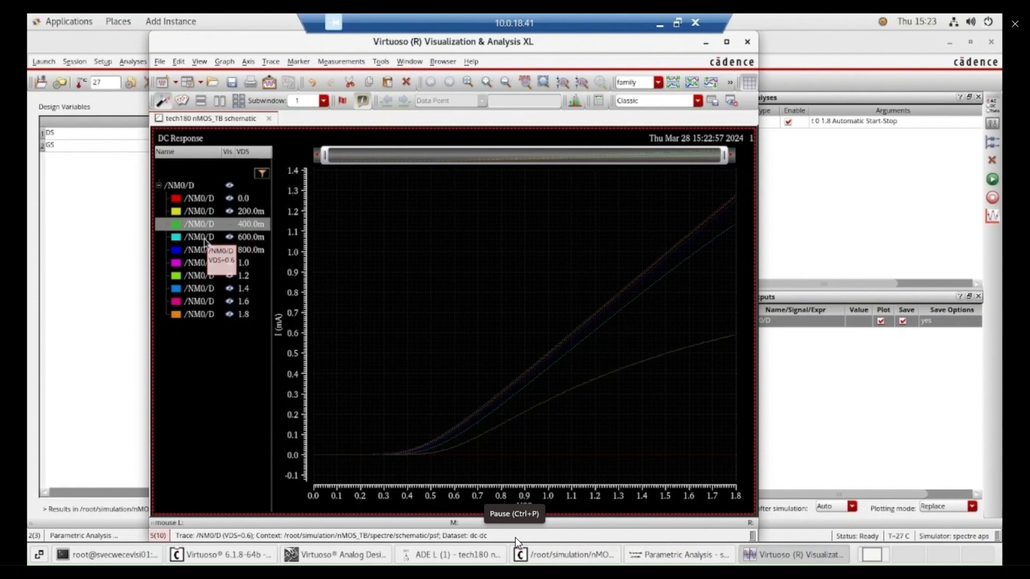
click(204, 253)
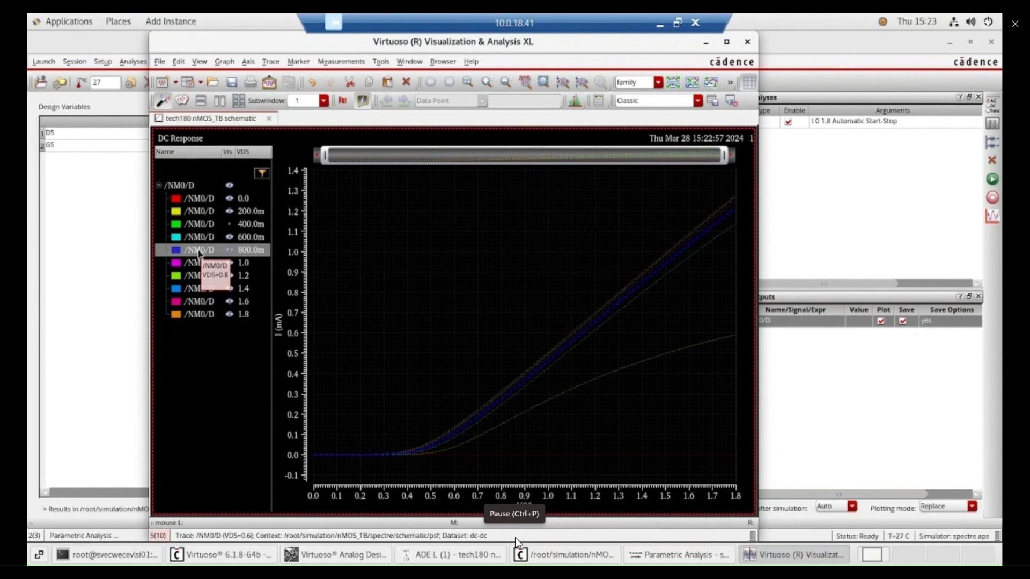
click(189, 200)
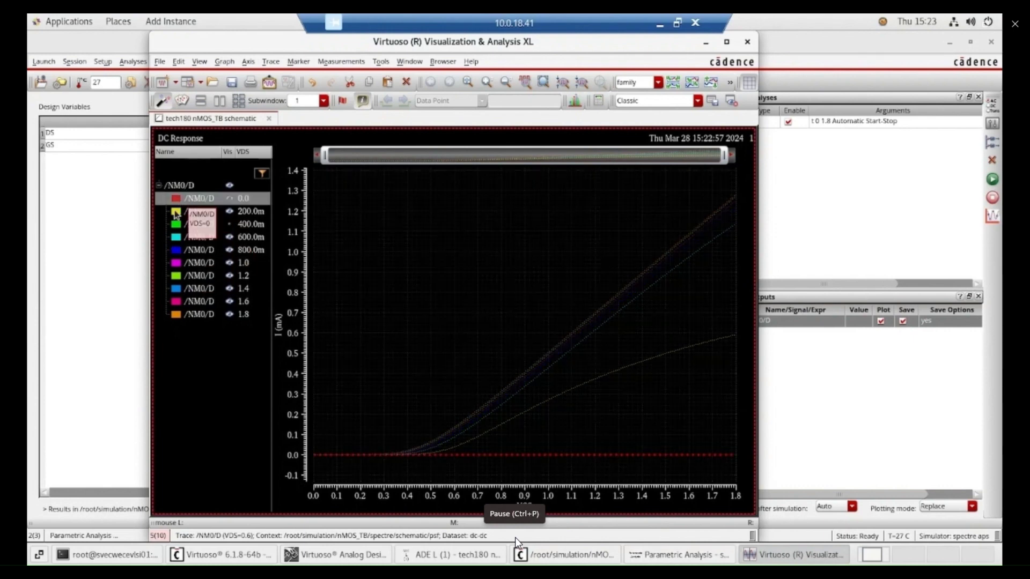
ctrl+click(200, 314)
ctrl+click(204, 290)
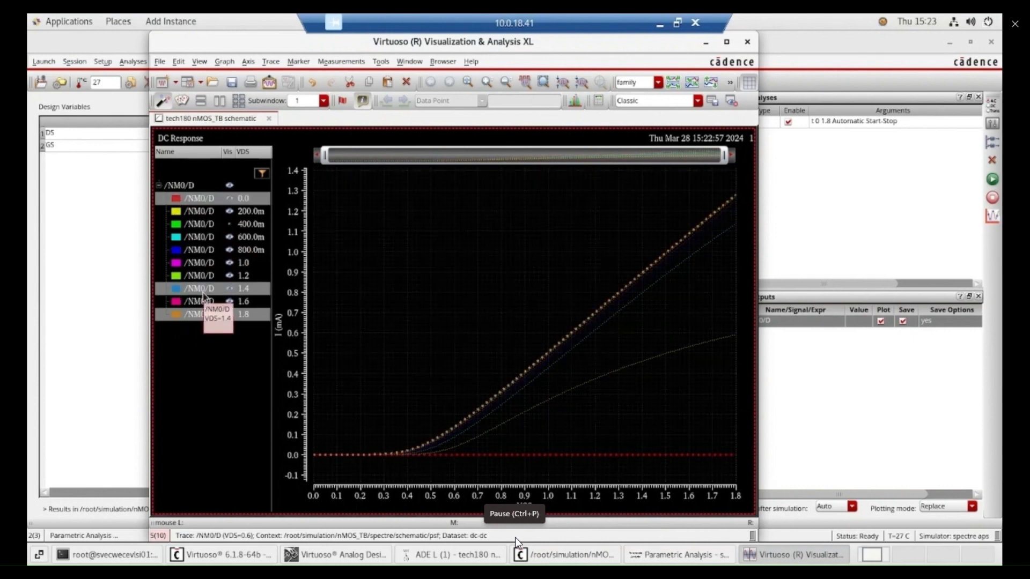
ctrl+click(206, 276)
ctrl+click(207, 263)
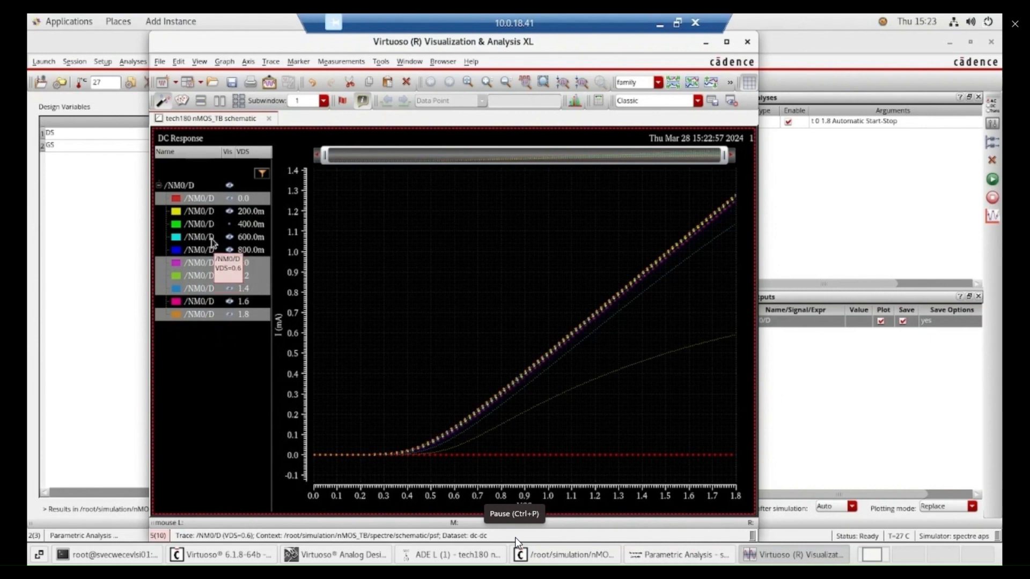
ctrl+click(212, 243)
ctrl+click(213, 223)
ctrl+click(212, 213)
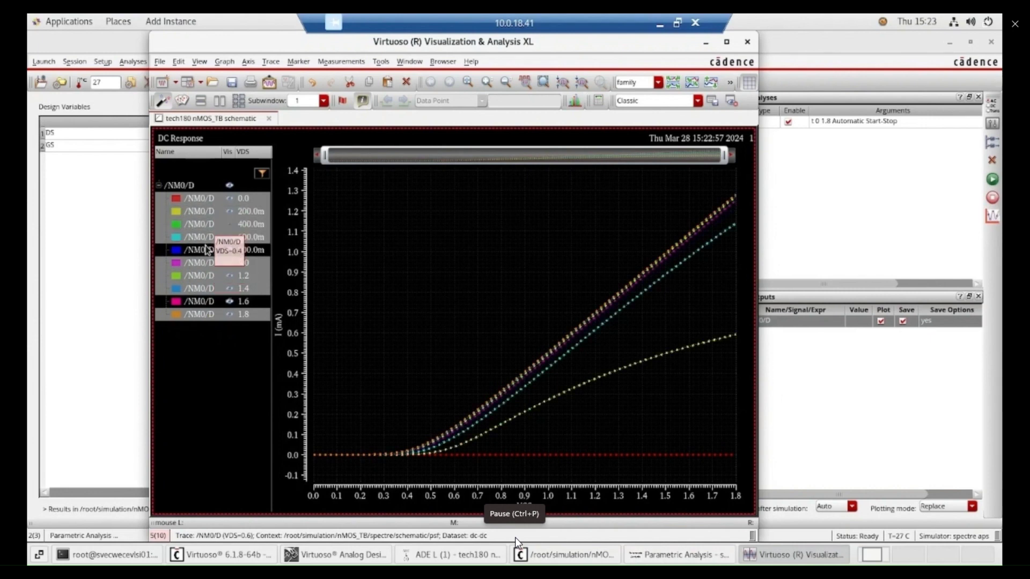
ctrl+click(206, 300)
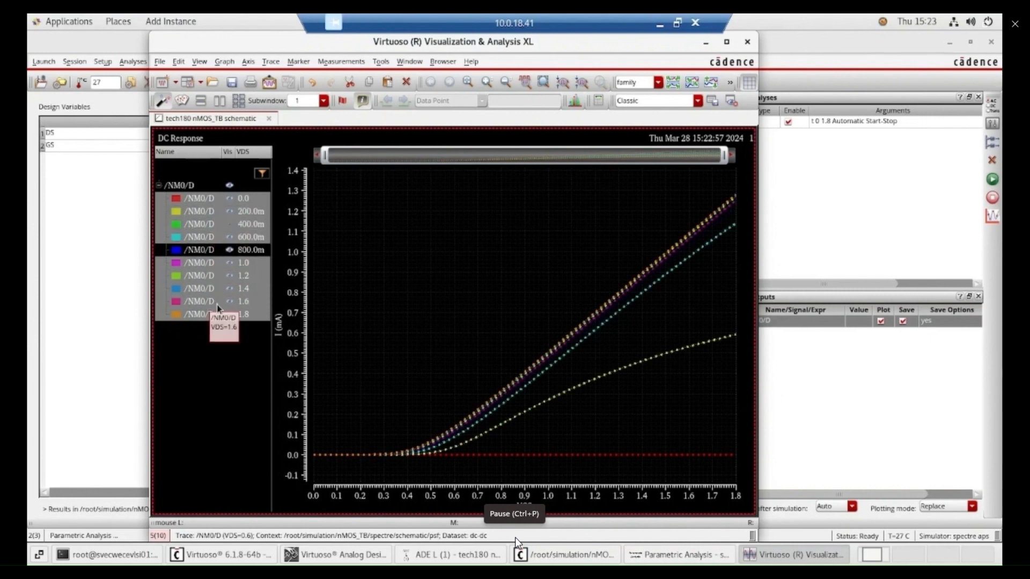
ctrl+click(211, 252)
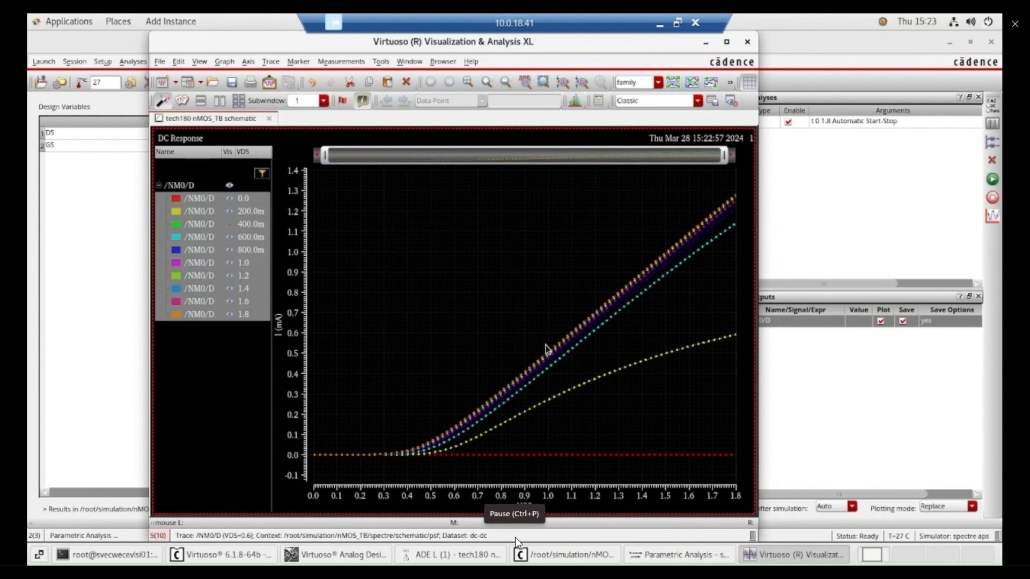
Set the line style of all ten selected /NM0/D curves to Solid
right_click(210, 274)
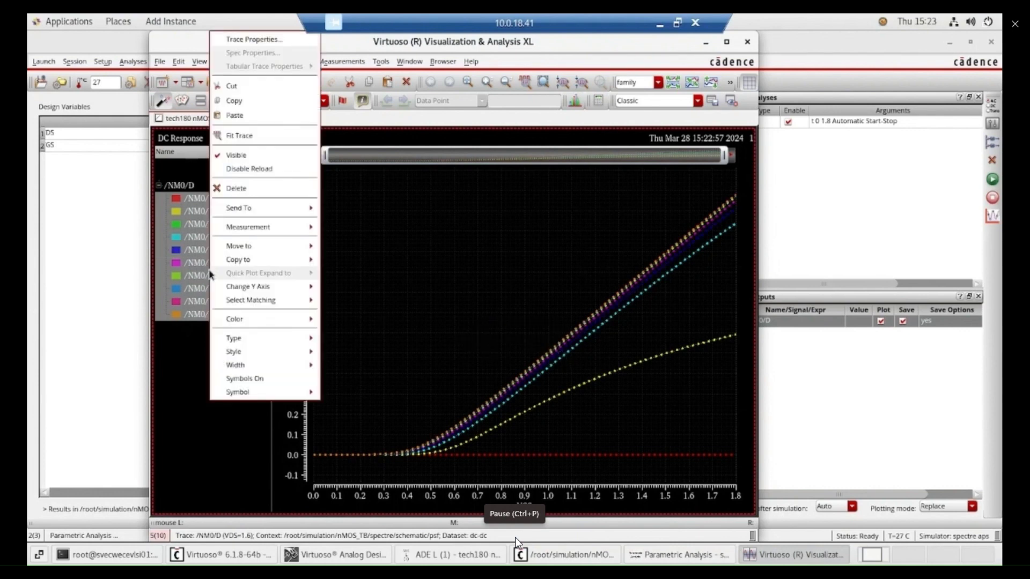
mouse_move(254, 347)
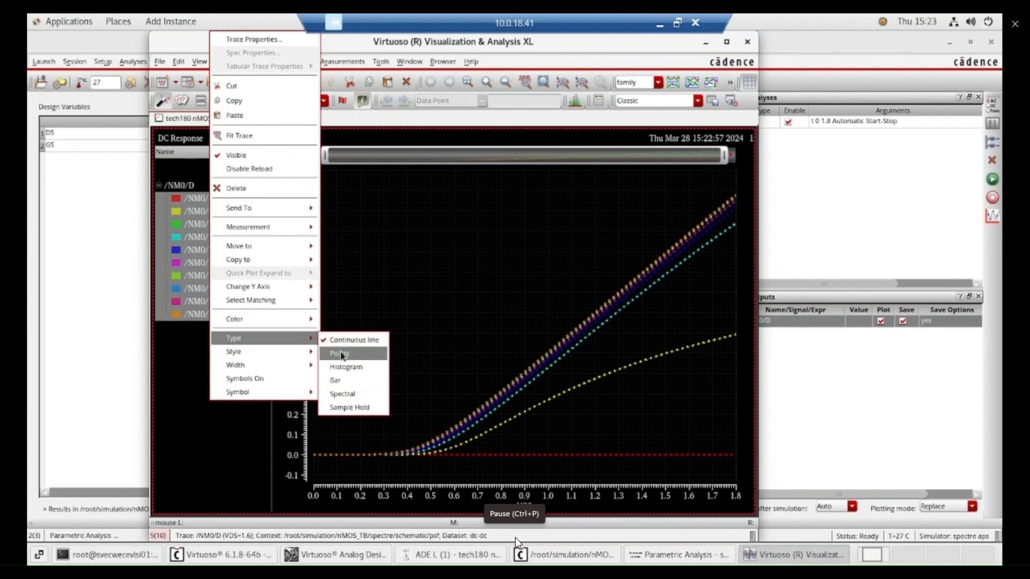
mouse_move(303, 353)
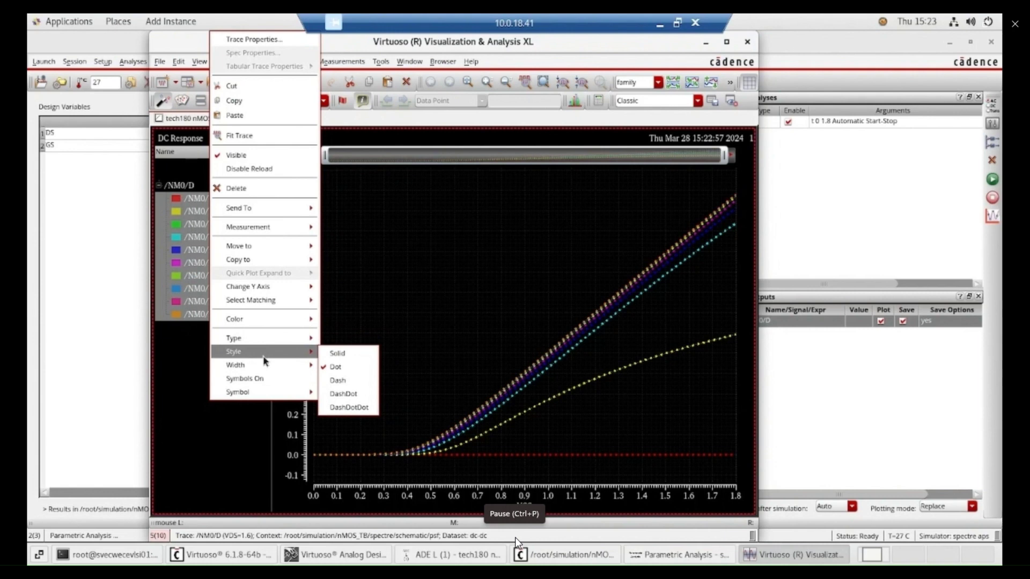
click(341, 355)
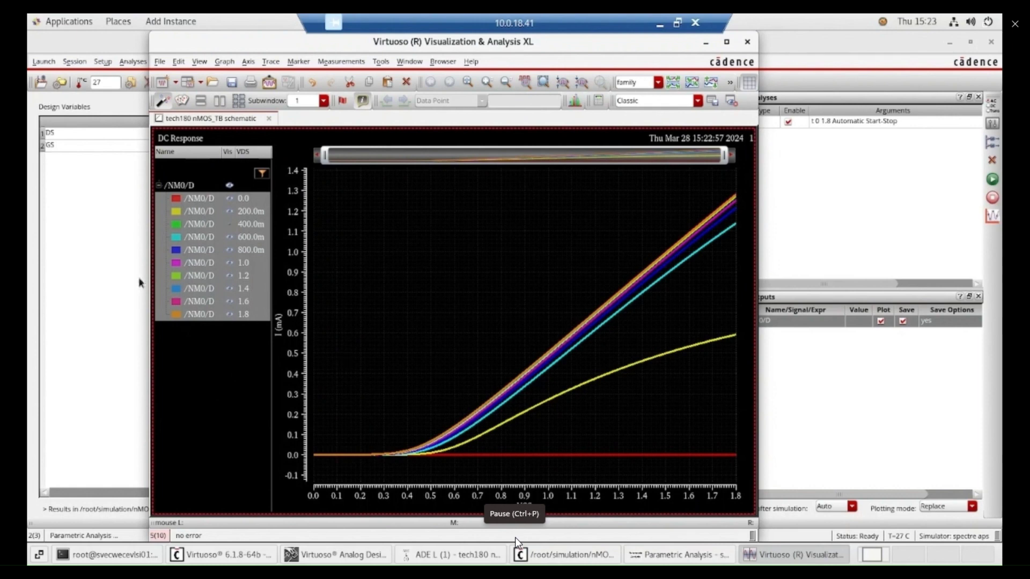
Print the DC Response plot to PDF as /root/Desktop/DEMO/inpt_char.pdf
mouse_move(678, 349)
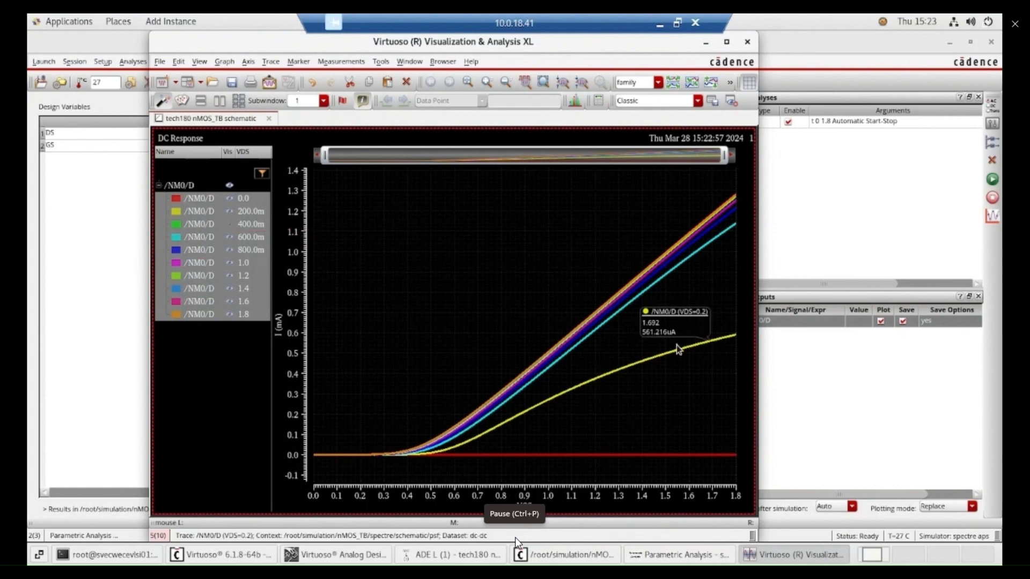
click(159, 62)
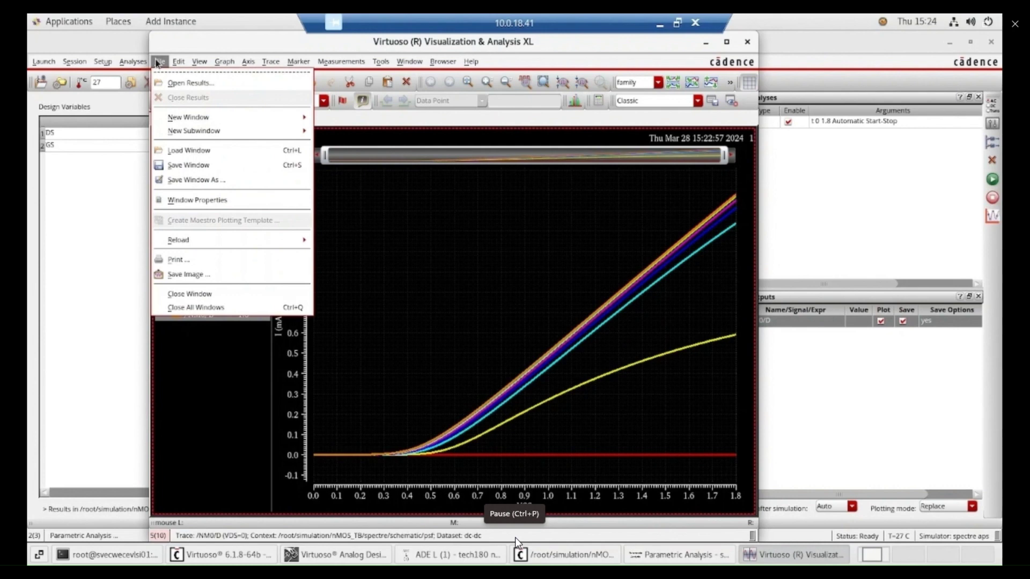
click(189, 261)
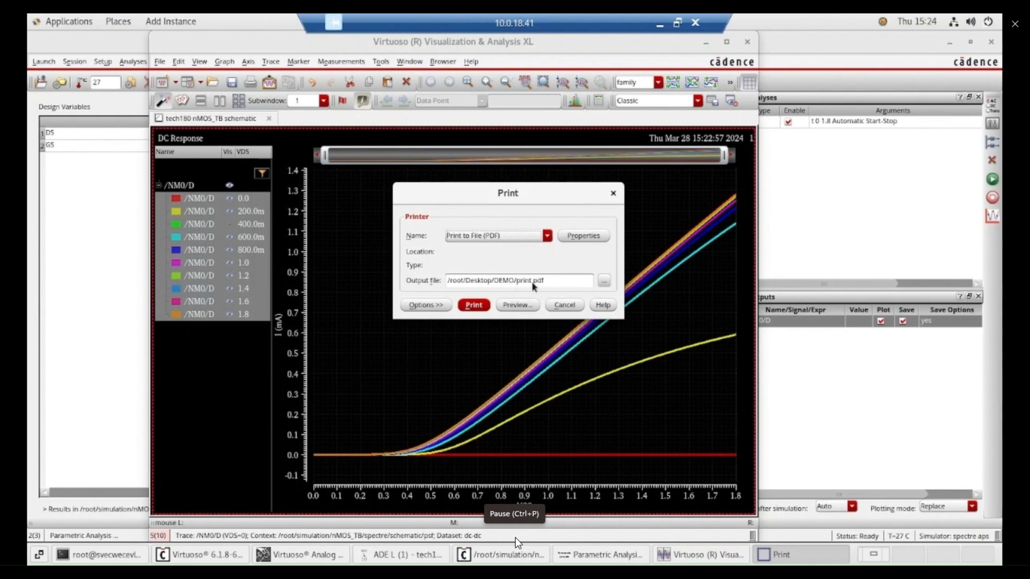
click(534, 283)
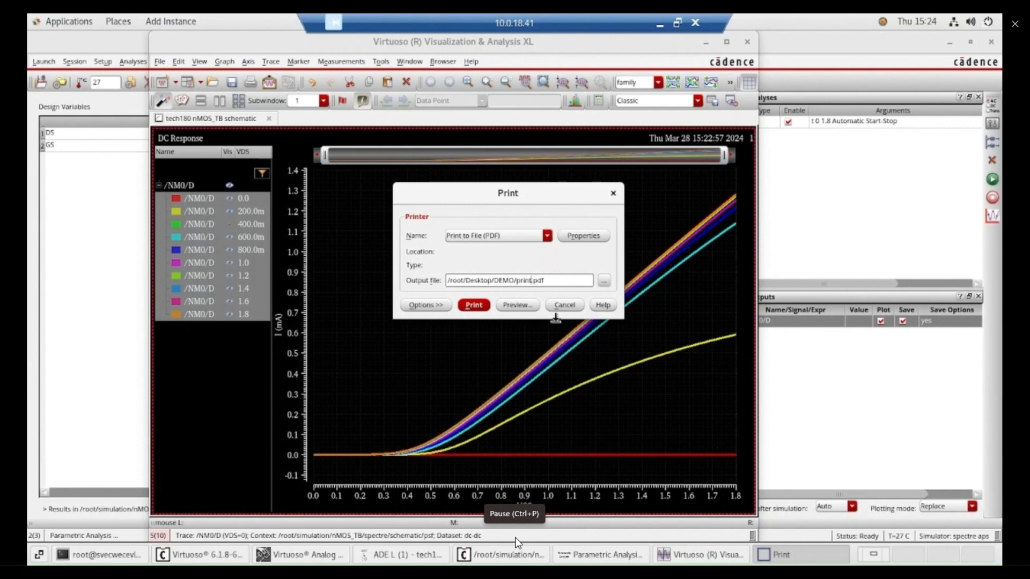
key(BackSpace)
key(BackSpace)
key(BackSpace)
key(BackSpace)
key(BackSpace)
key(BackSpace)
text(input)
key(BackSpace)
text(t_char)
click(474, 306)
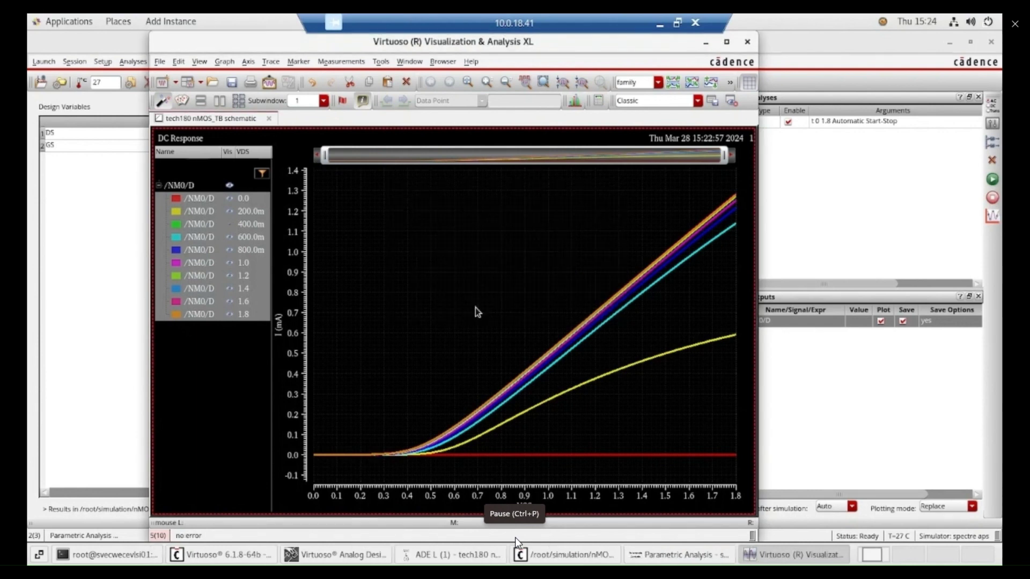
Minimize the plot, Parametric Analysis and ADE L windows, then open DEMO/inpt_char.pdf from the Desktop
click(705, 42)
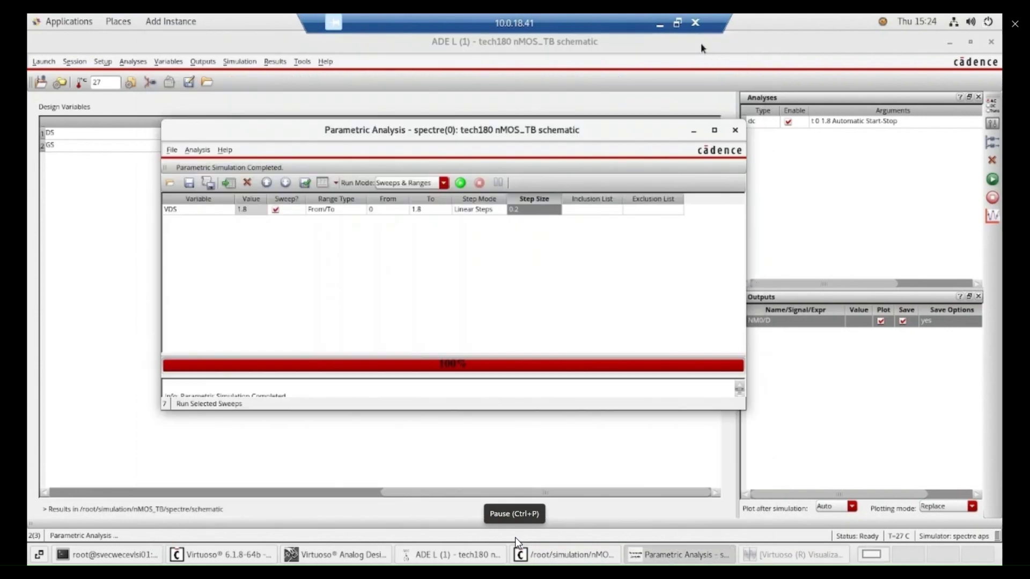
click(695, 131)
click(948, 43)
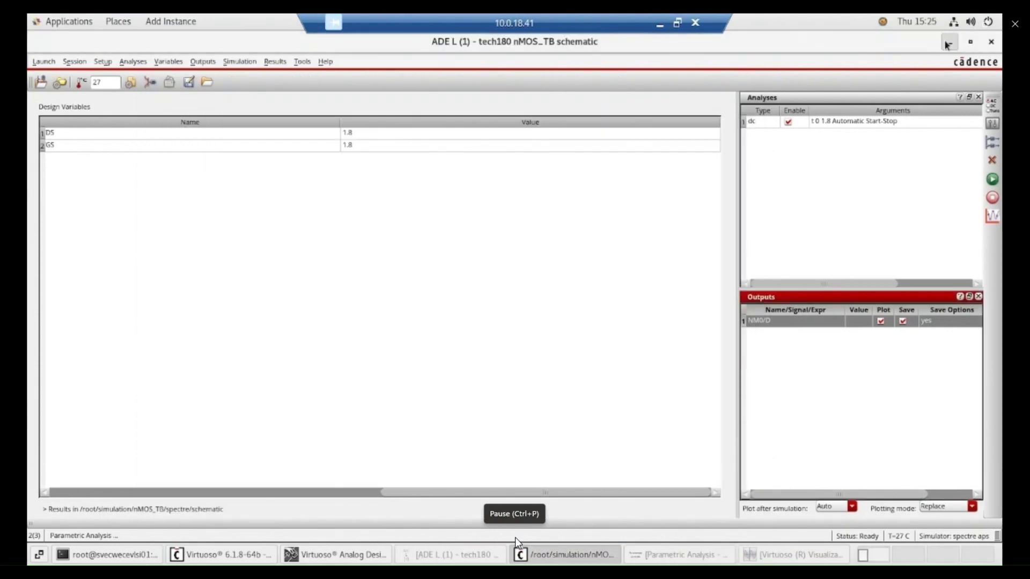
click(948, 42)
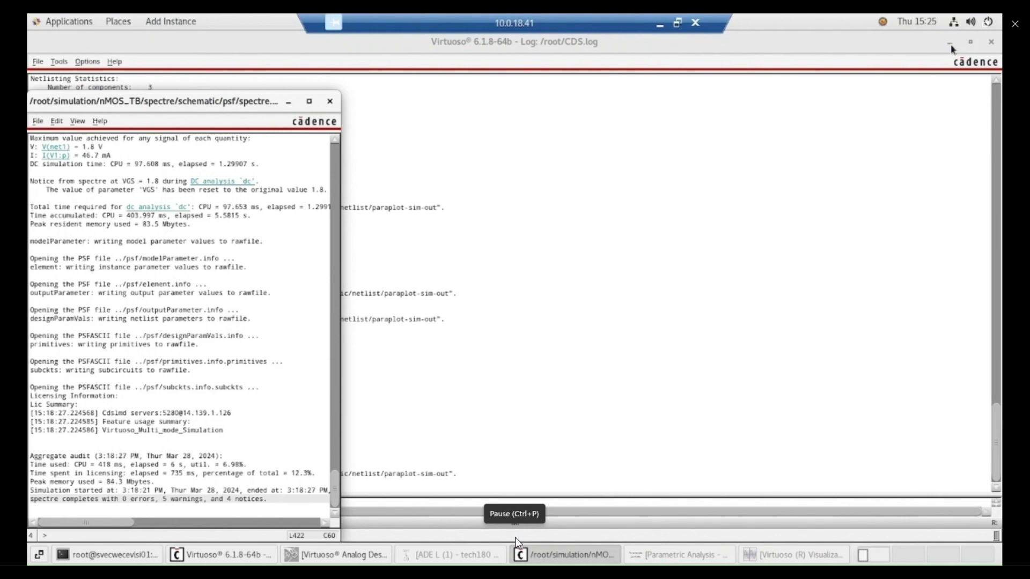
click(38, 555)
double_click(107, 460)
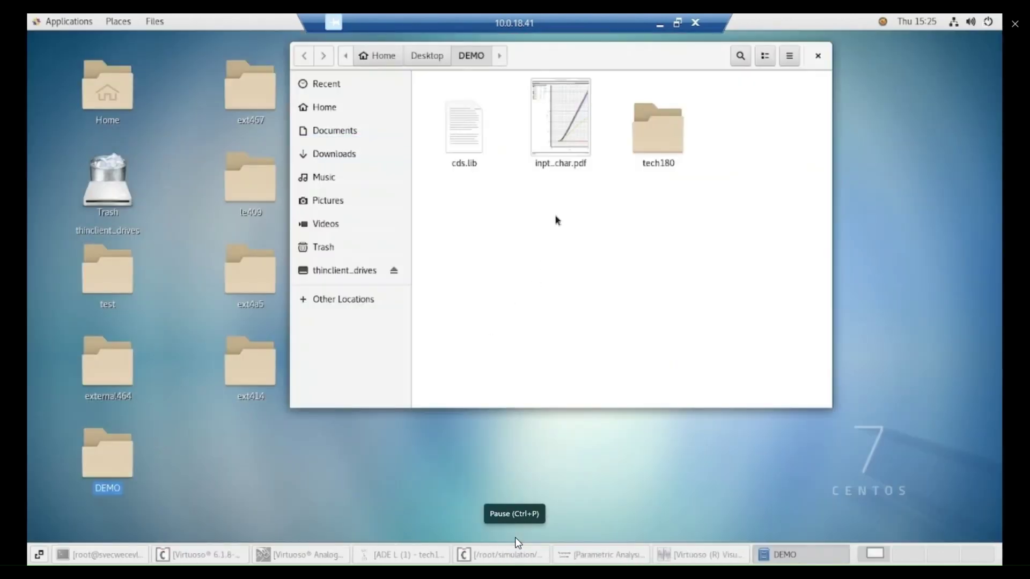
double_click(573, 140)
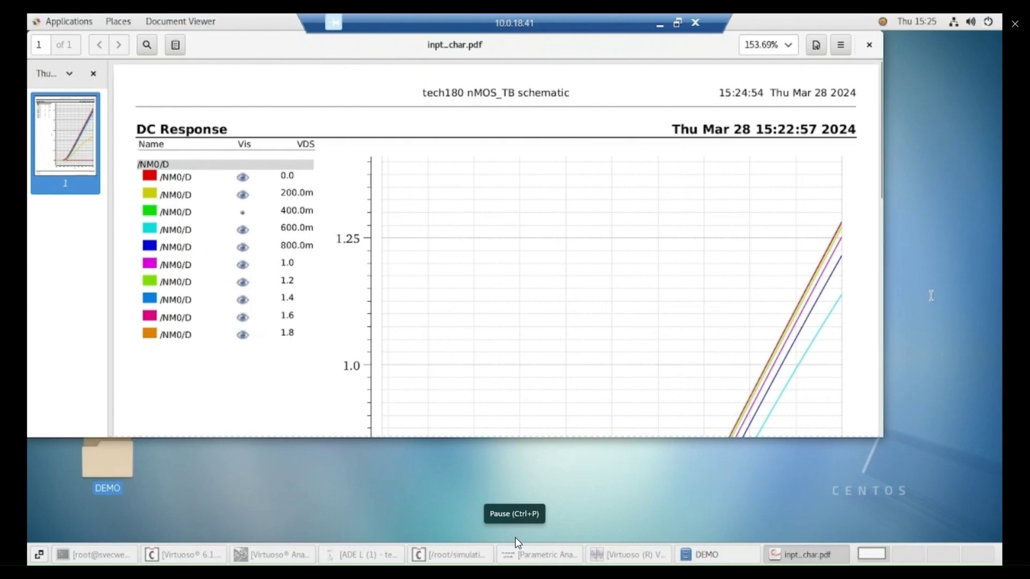
Make the Document Viewer window wider and taller so the plot page is larger
drag(883, 271, 964, 271)
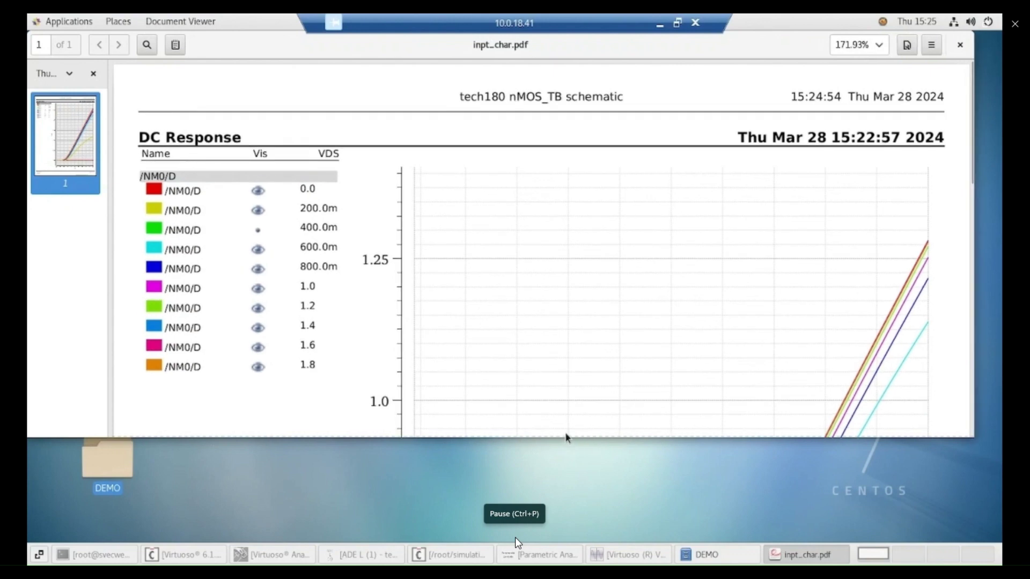
drag(567, 438, 579, 525)
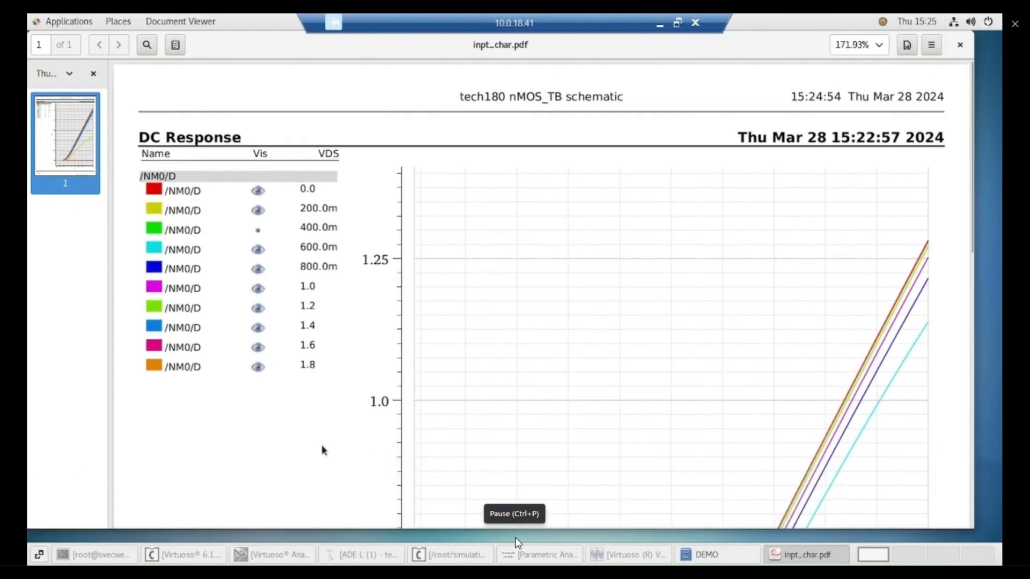
click(930, 47)
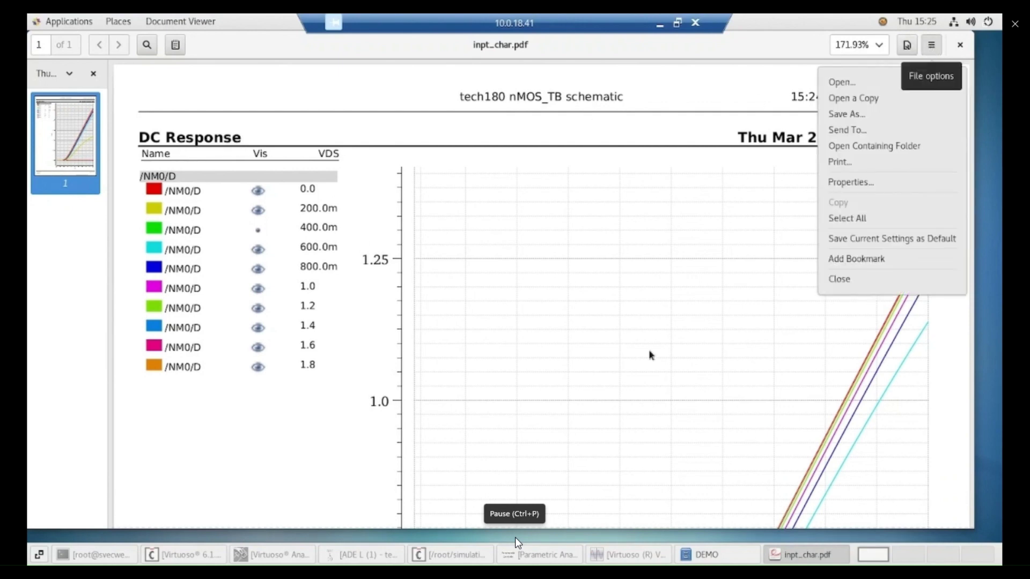
click(828, 326)
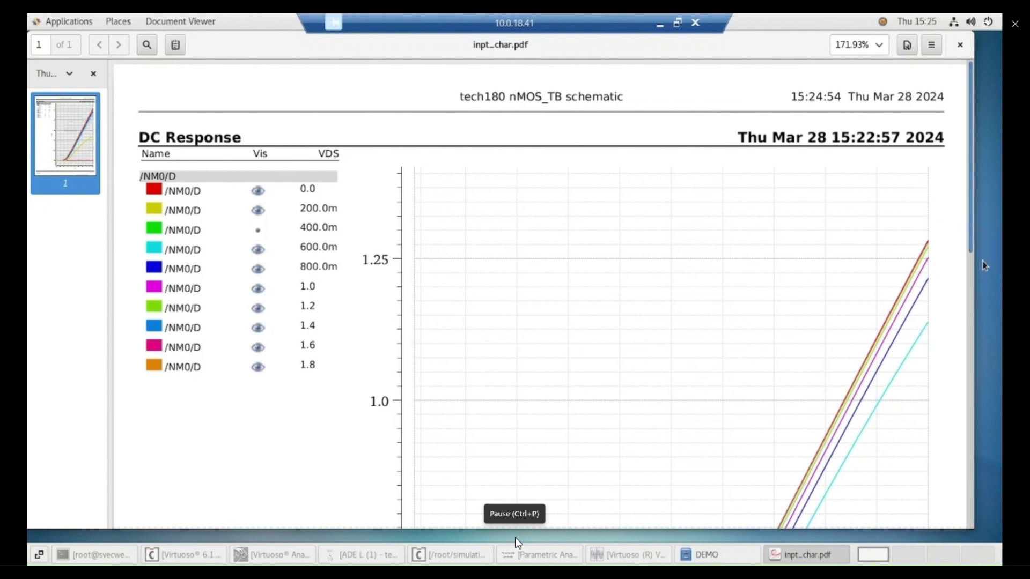
Scroll down the PDF page to the VGS axis, then close the document
scroll(972, 254, down, 3)
scroll(972, 255, down, 8)
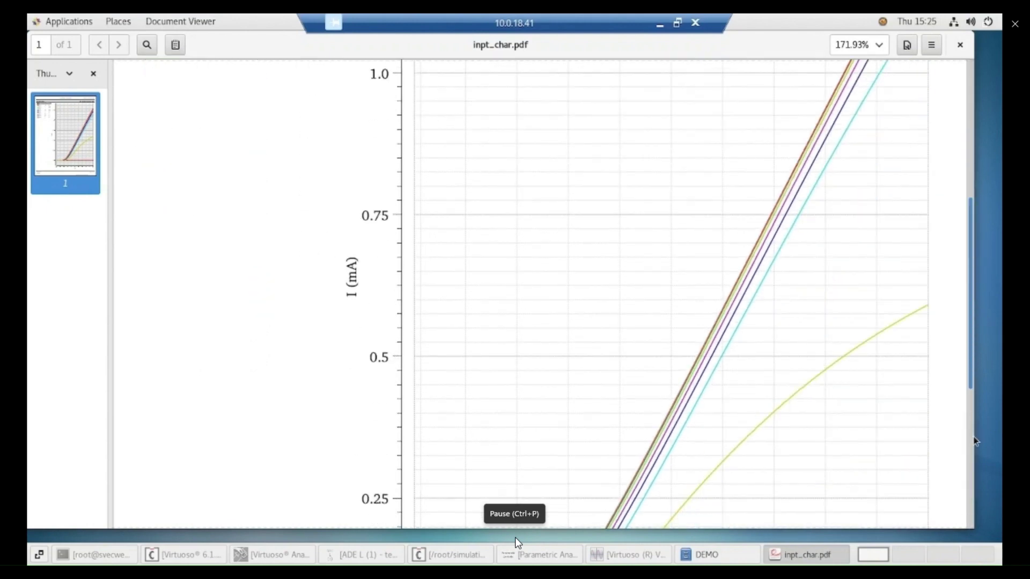
scroll(950, 370, down, 11)
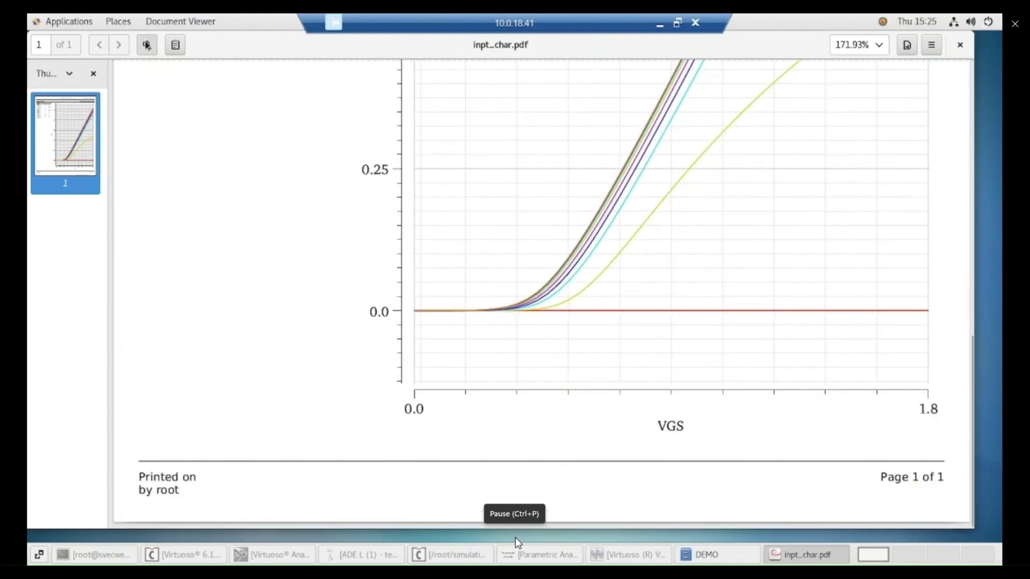
click(147, 45)
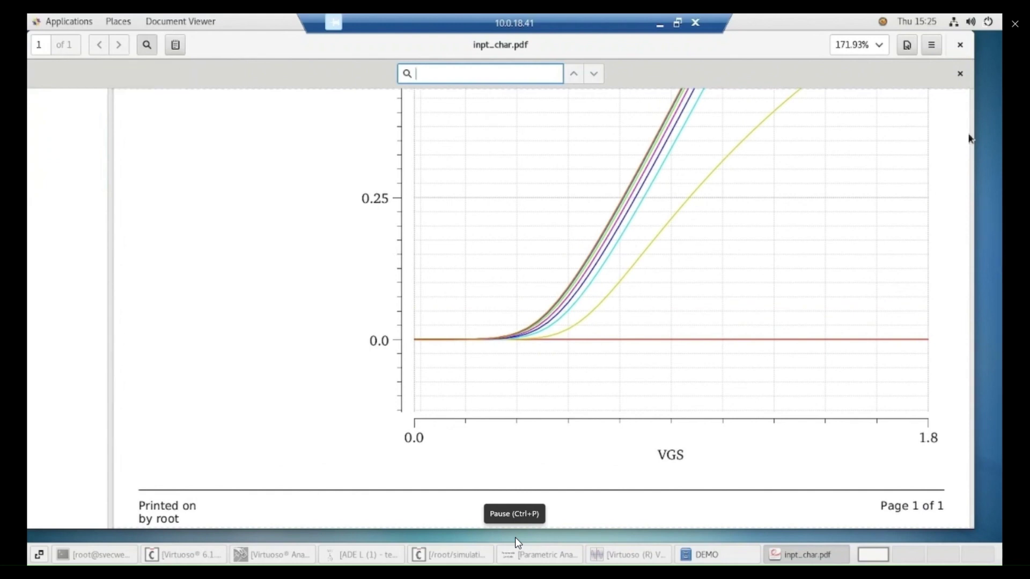
click(960, 73)
key(ctrl+f)
key(ctrl+w)
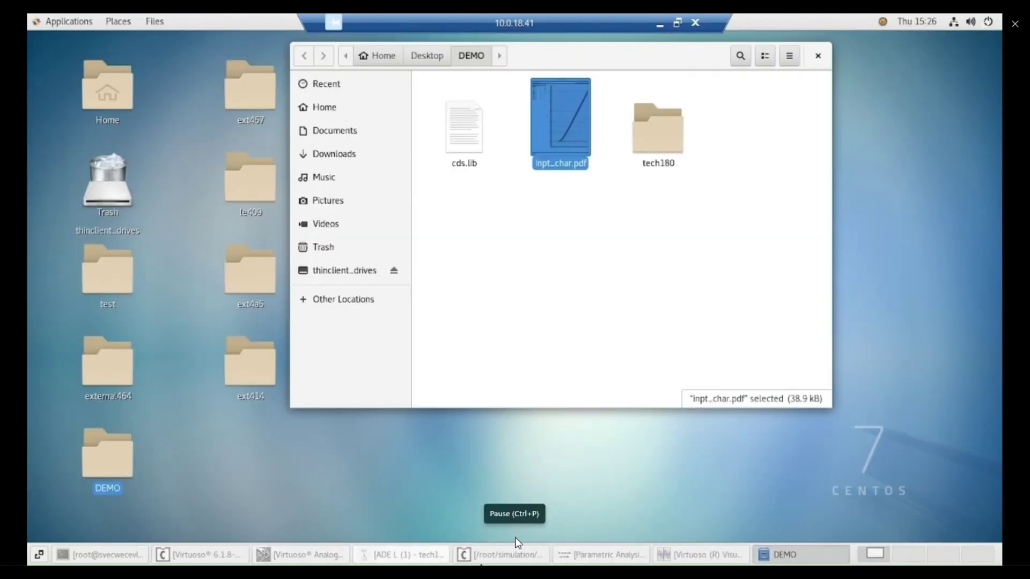
Close the old DC Response plot window
click(315, 558)
click(387, 558)
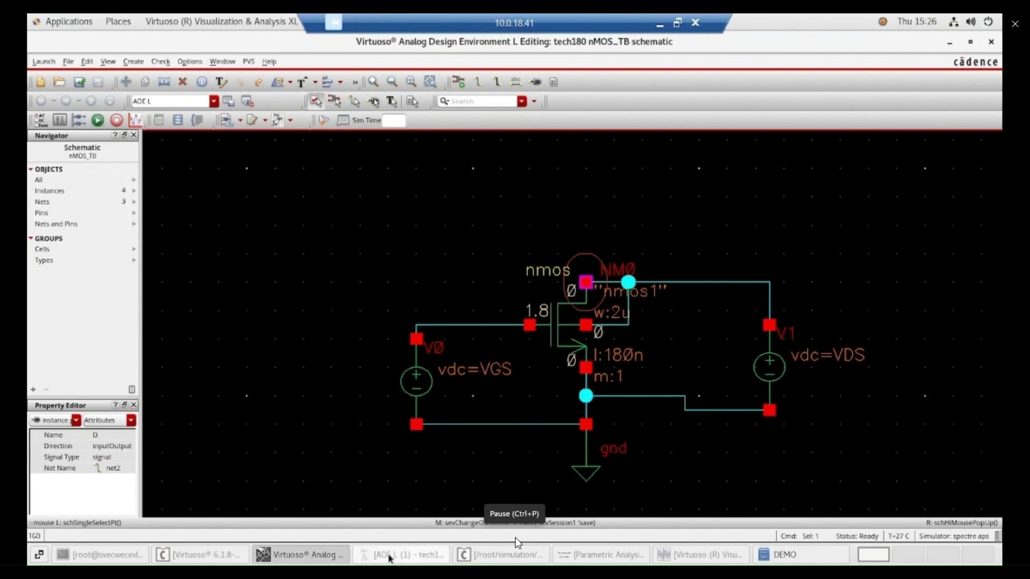
click(487, 555)
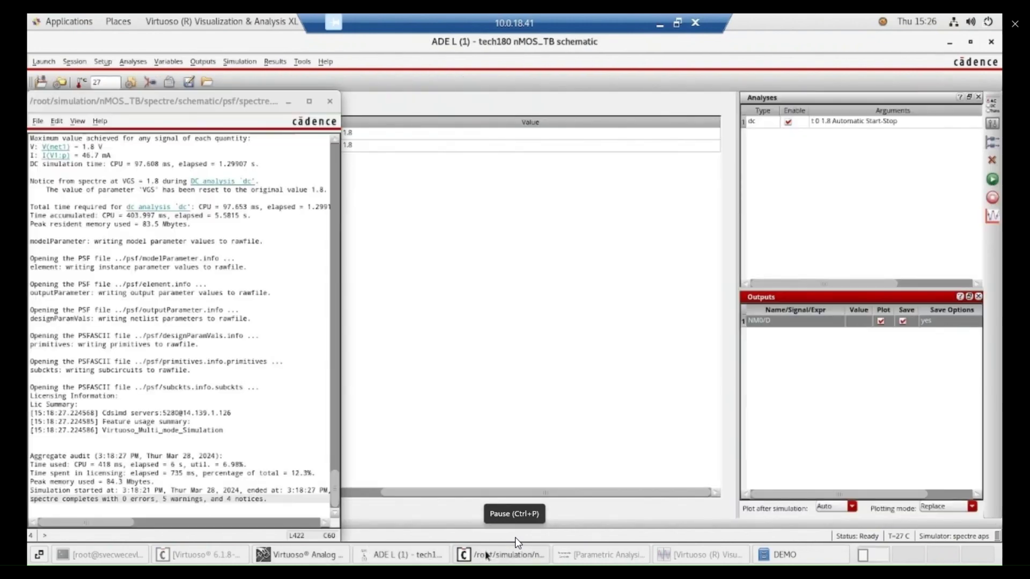
click(592, 558)
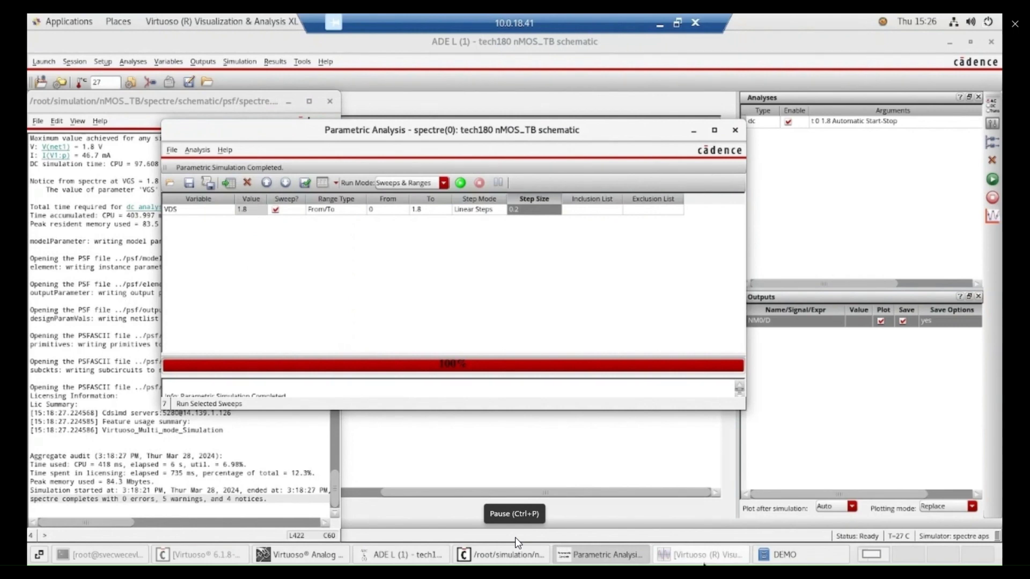
click(722, 558)
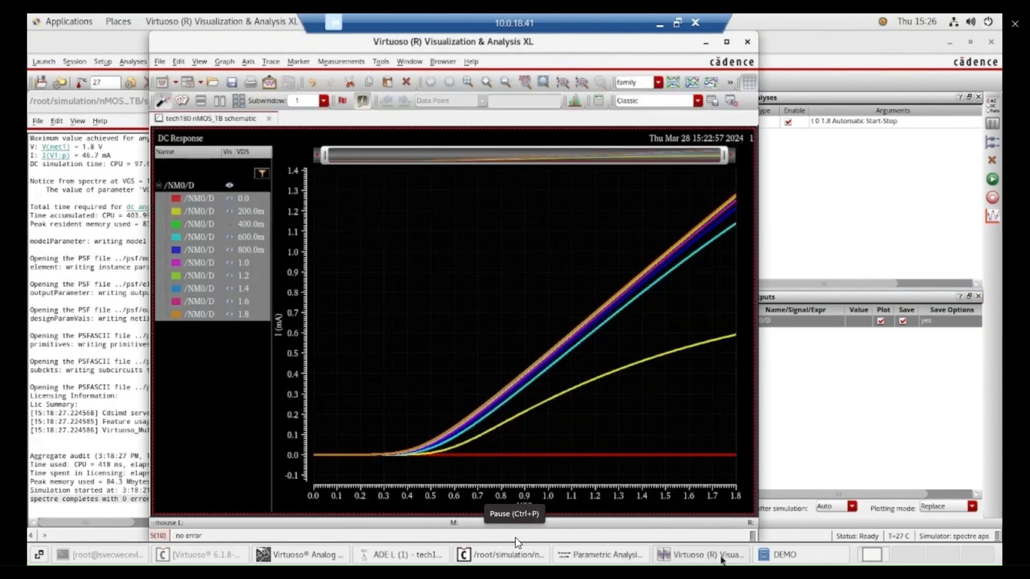
click(748, 42)
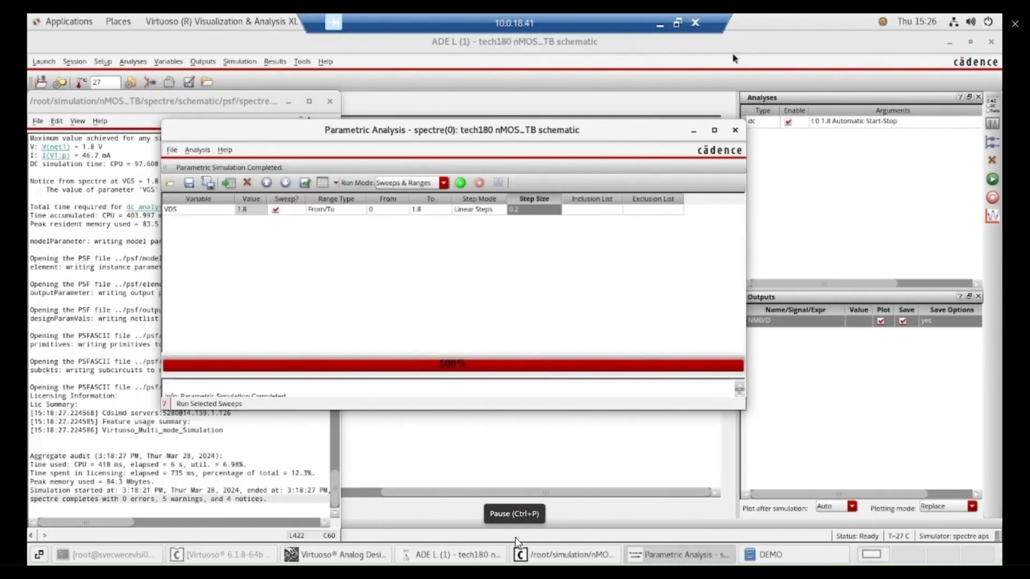
Change the Parametric Analysis sweep variable from VDS to VGS
click(189, 210)
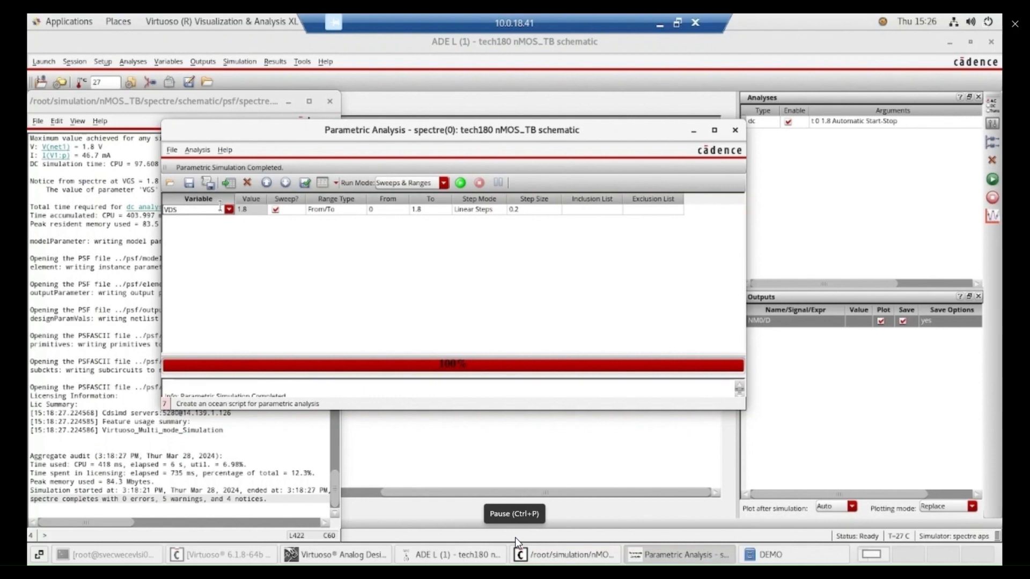
key(BackSpace)
click(230, 210)
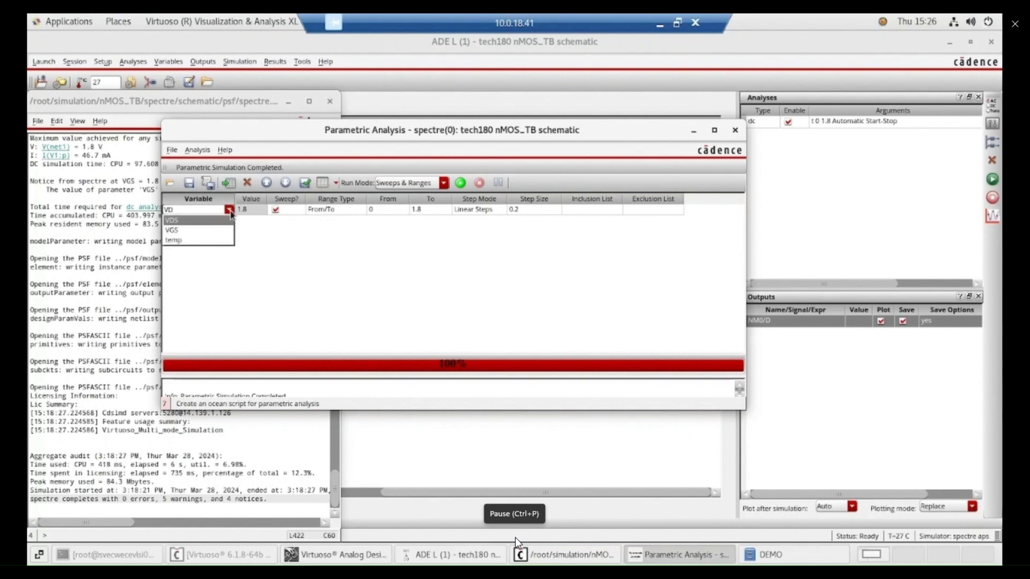
click(193, 231)
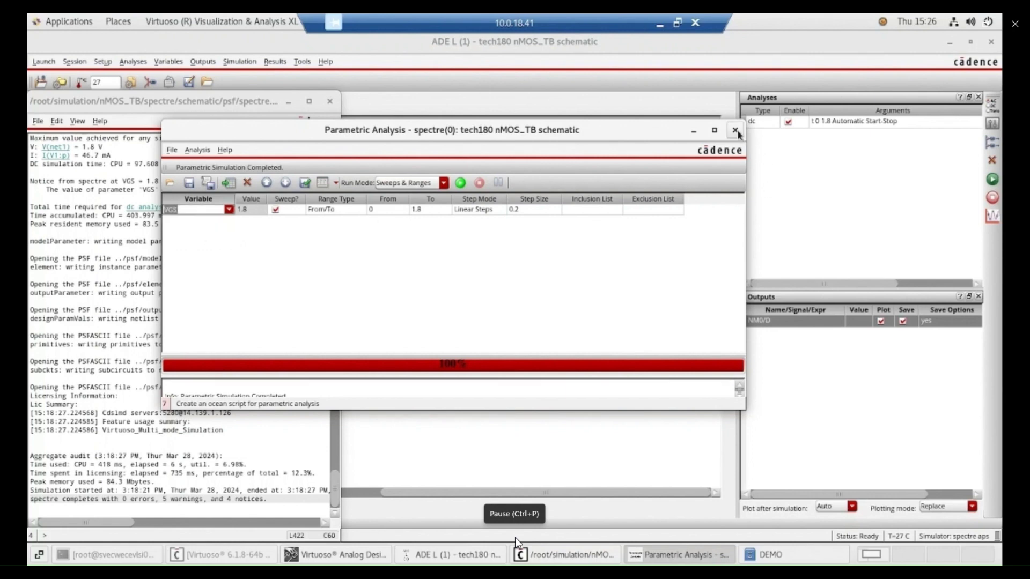
click(599, 315)
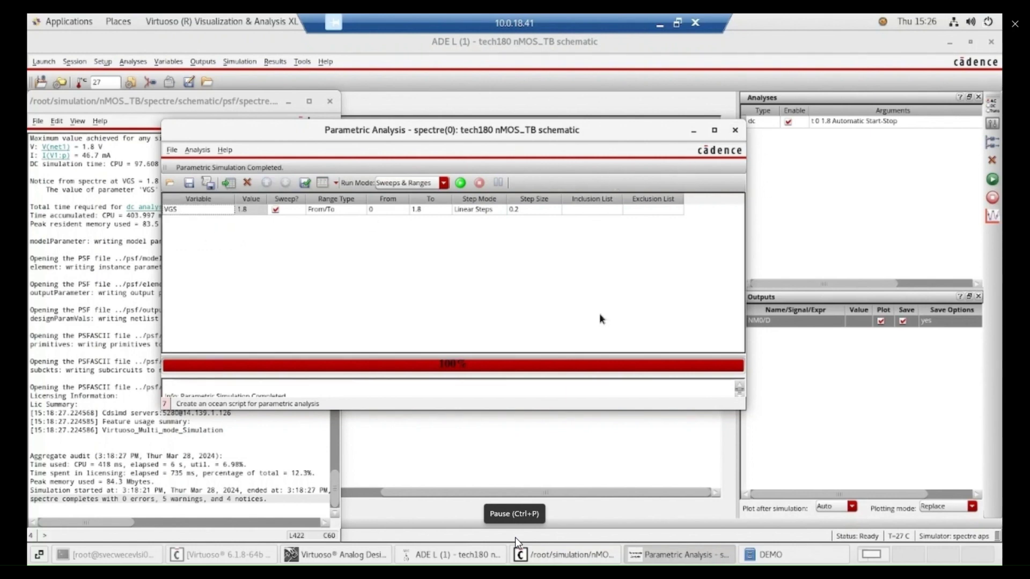
Return to the ADE L session and open its Analyses menu
click(543, 558)
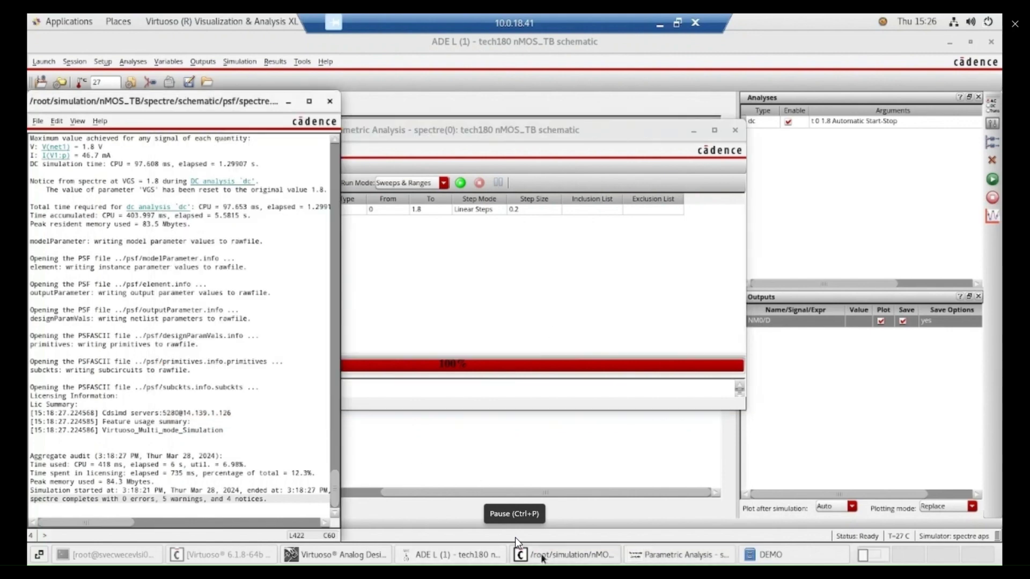
click(462, 558)
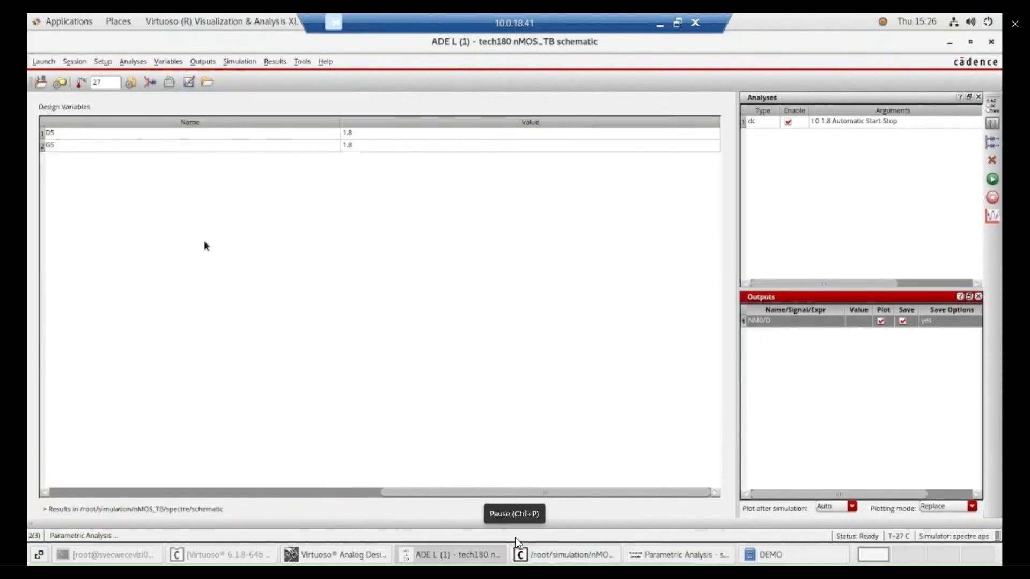
click(133, 62)
Set the DC analysis sweep's design variable to VDS
click(146, 83)
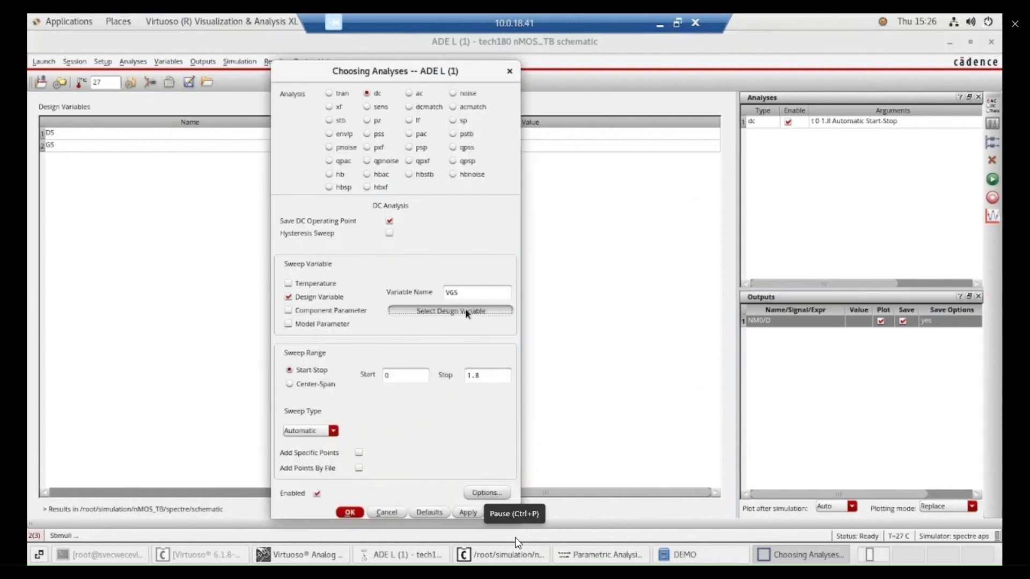
click(466, 311)
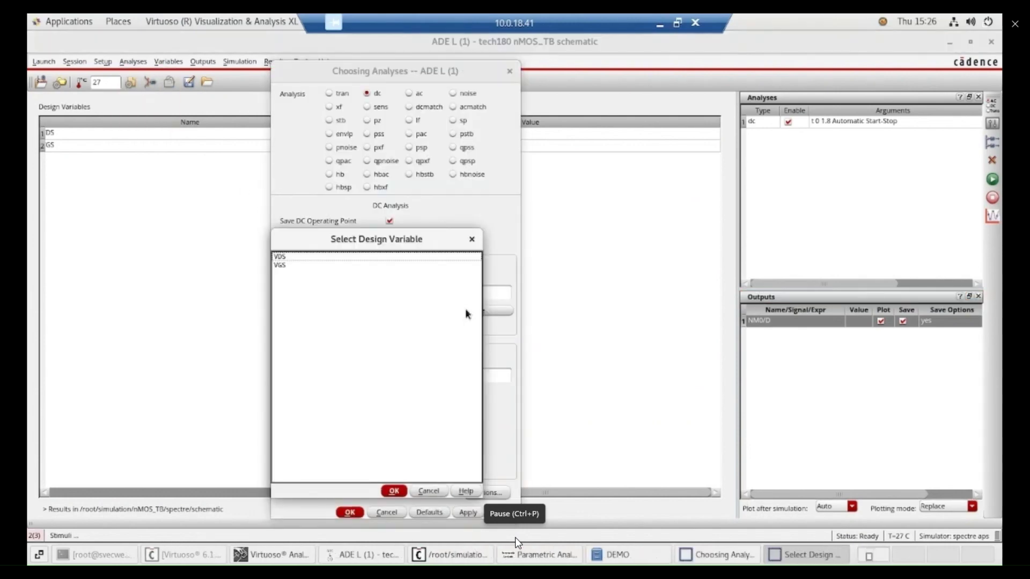
click(281, 257)
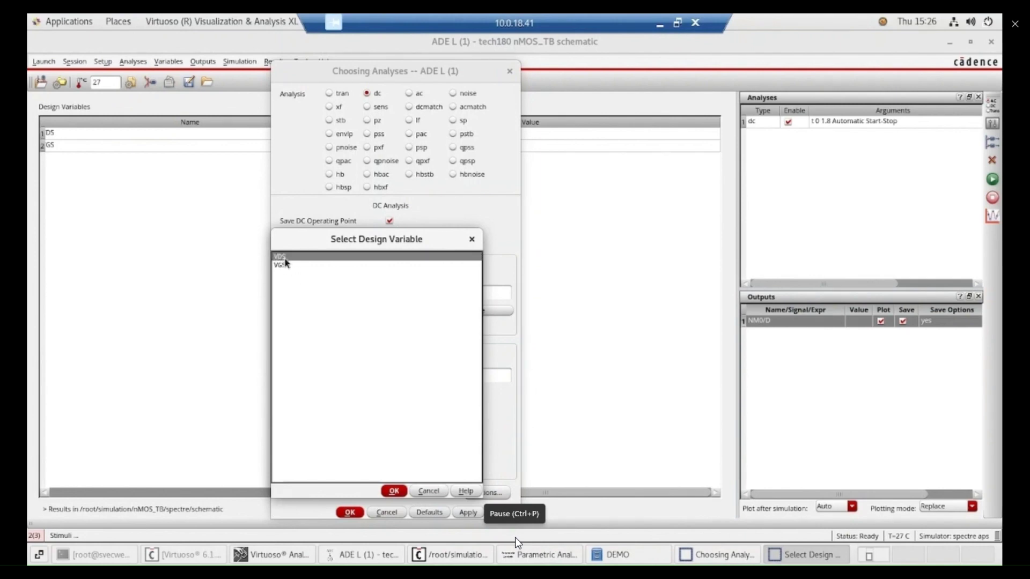
click(394, 495)
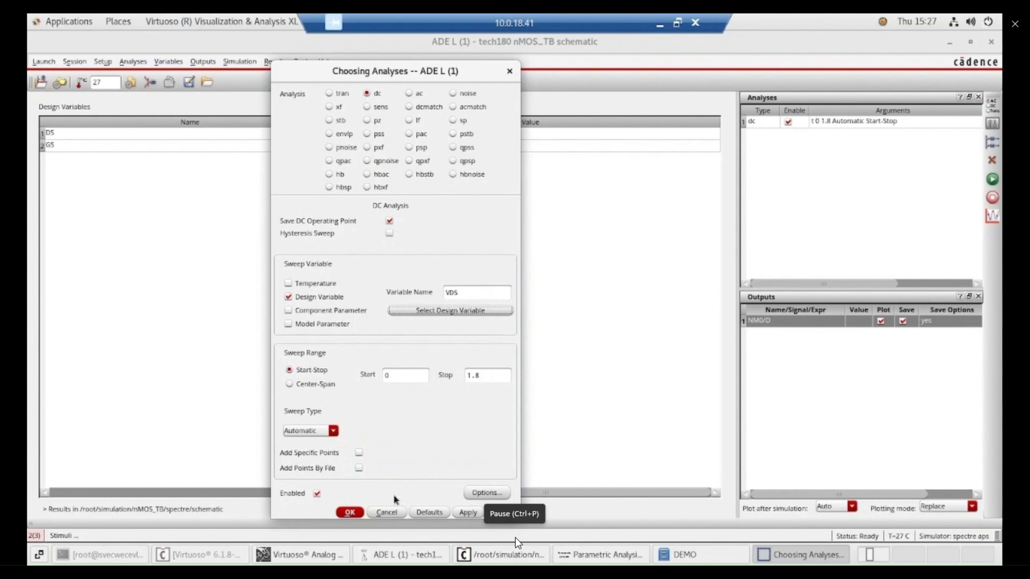
Switch the DC sweep to Component Parameter and go select the component on the schematic
click(480, 312)
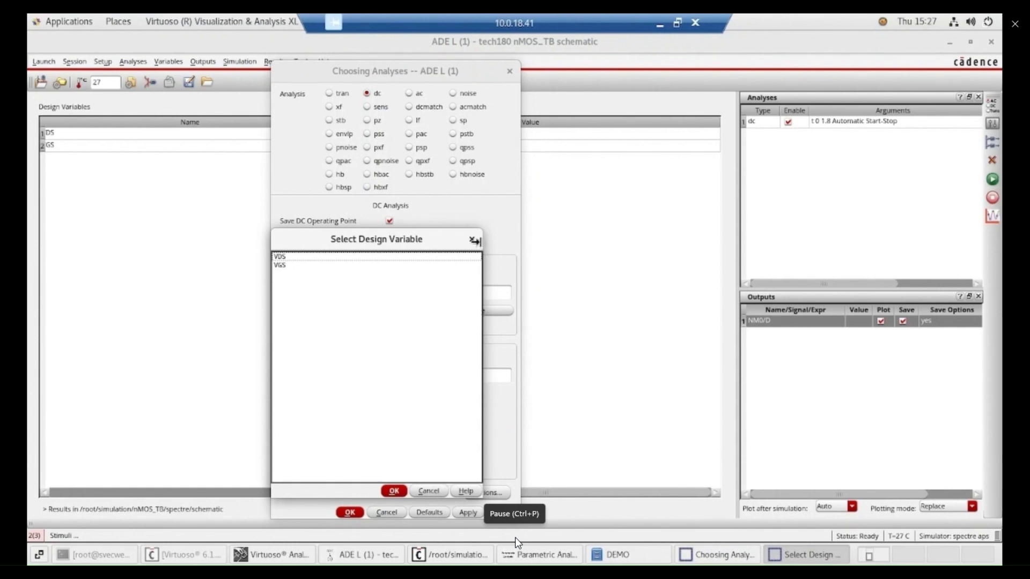
click(472, 242)
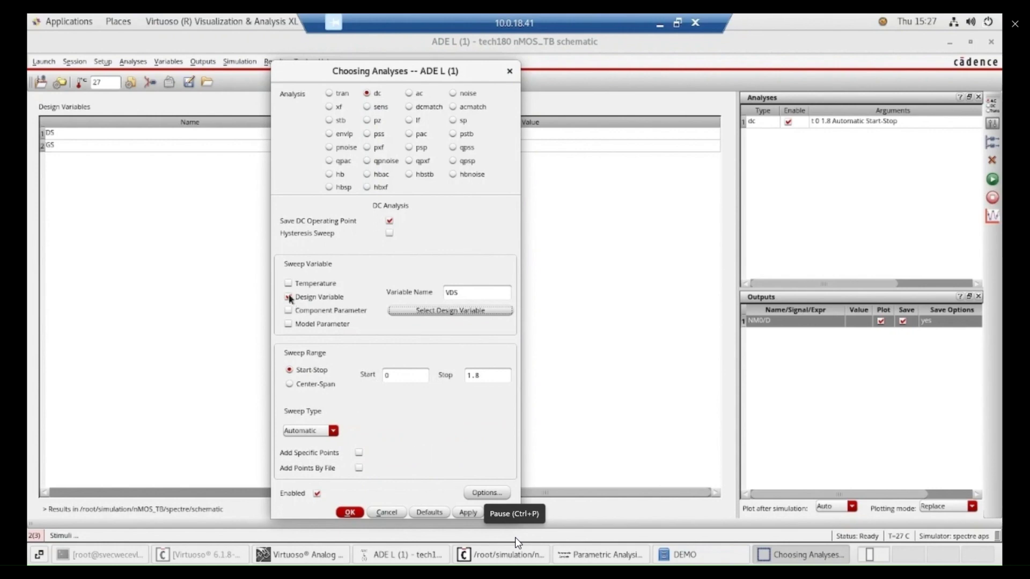
click(289, 312)
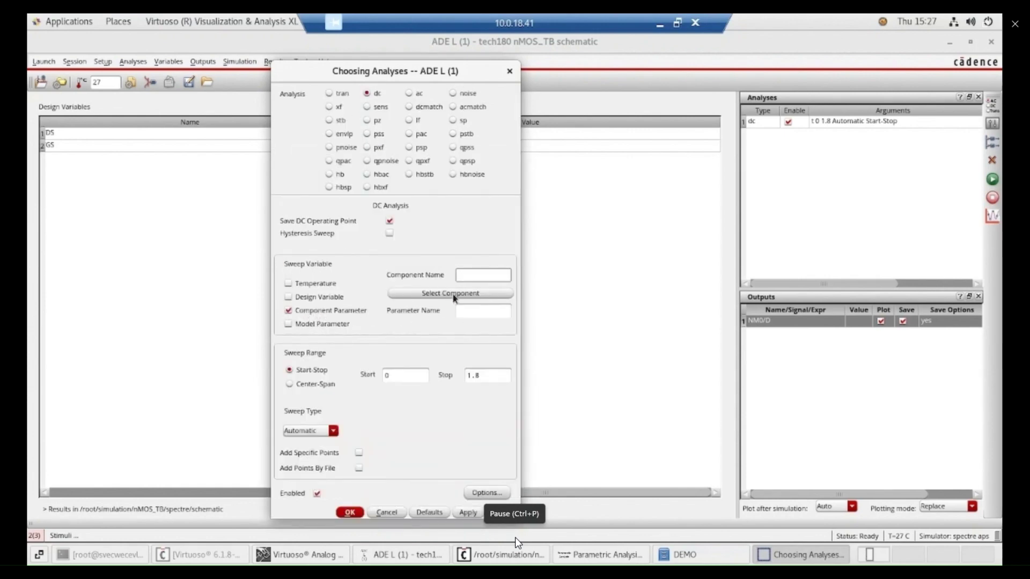
click(455, 297)
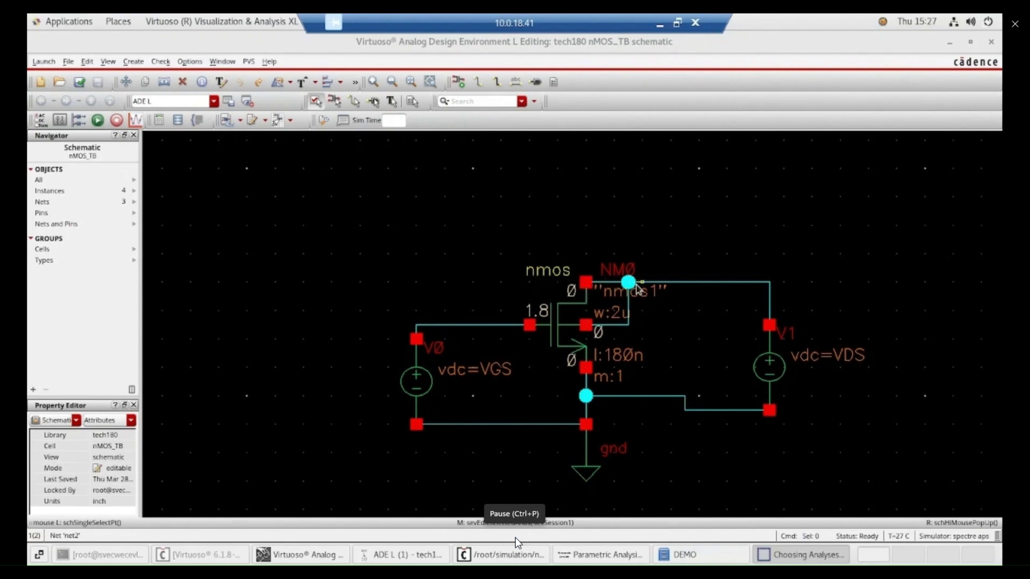
Pick the V1 source on the schematic and choose its dc parameter to sweep
click(777, 379)
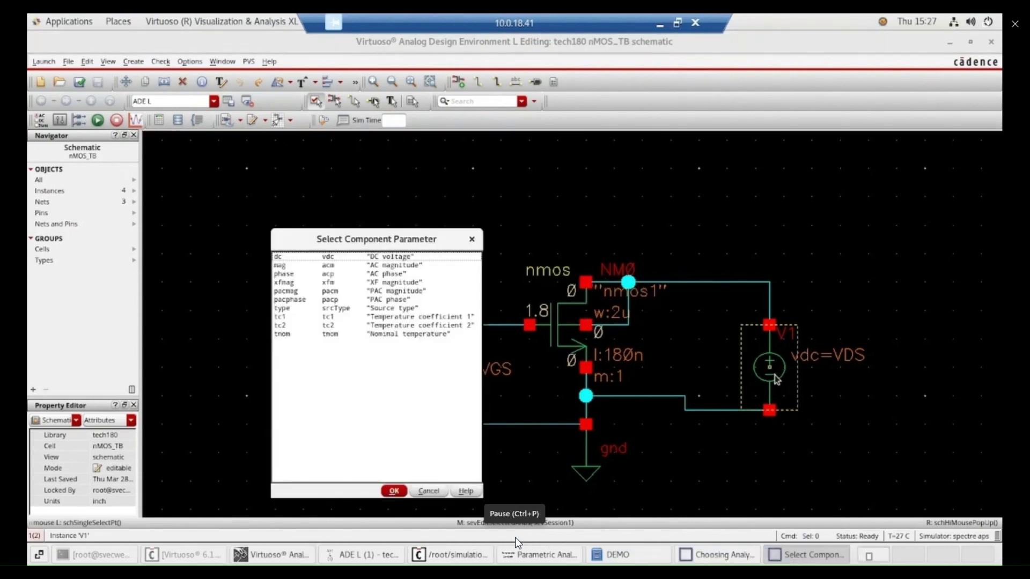
click(312, 258)
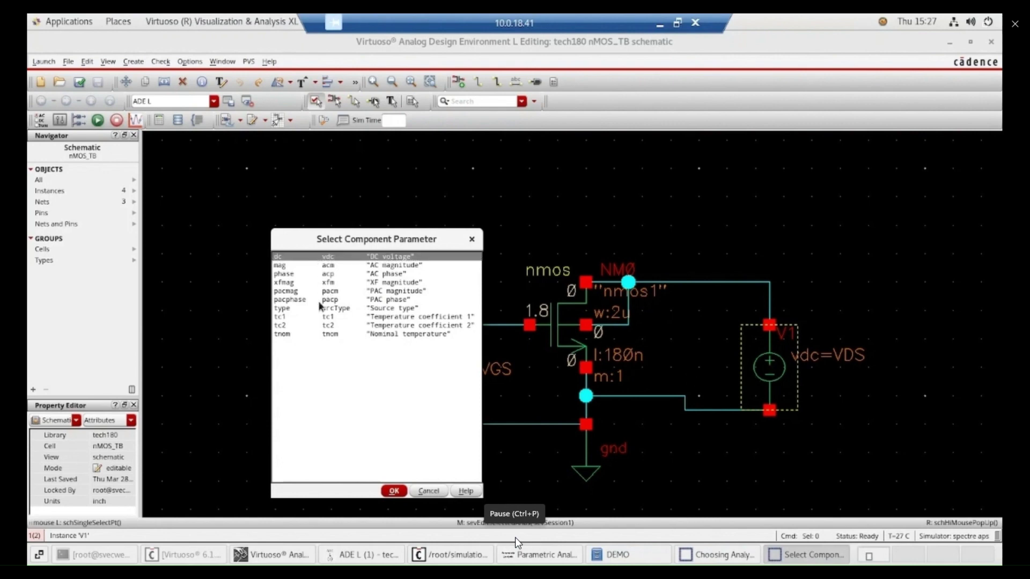
click(395, 491)
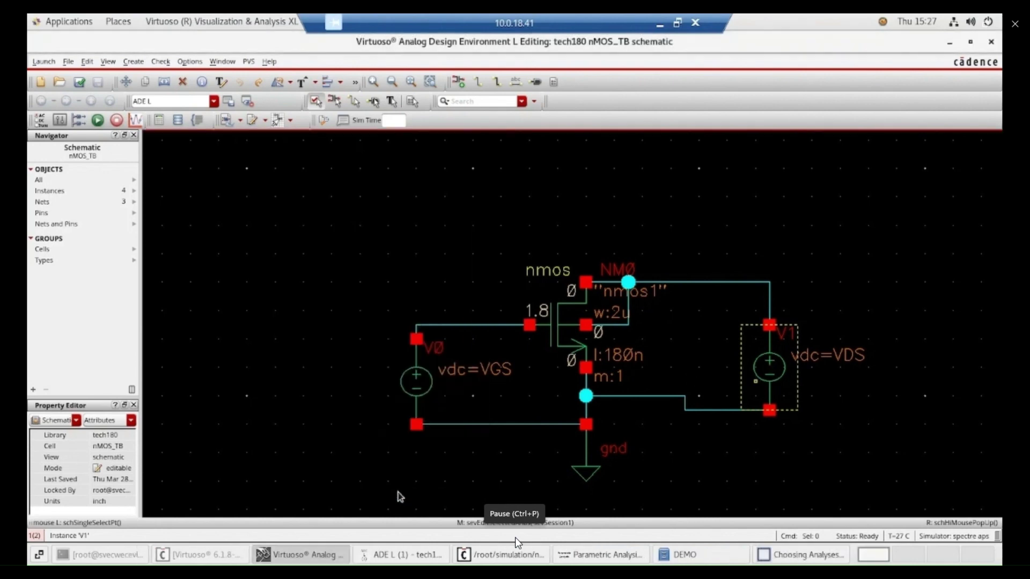
Confirm the DC analysis sweeping /V1 dc from 0 to 1.8
click(414, 558)
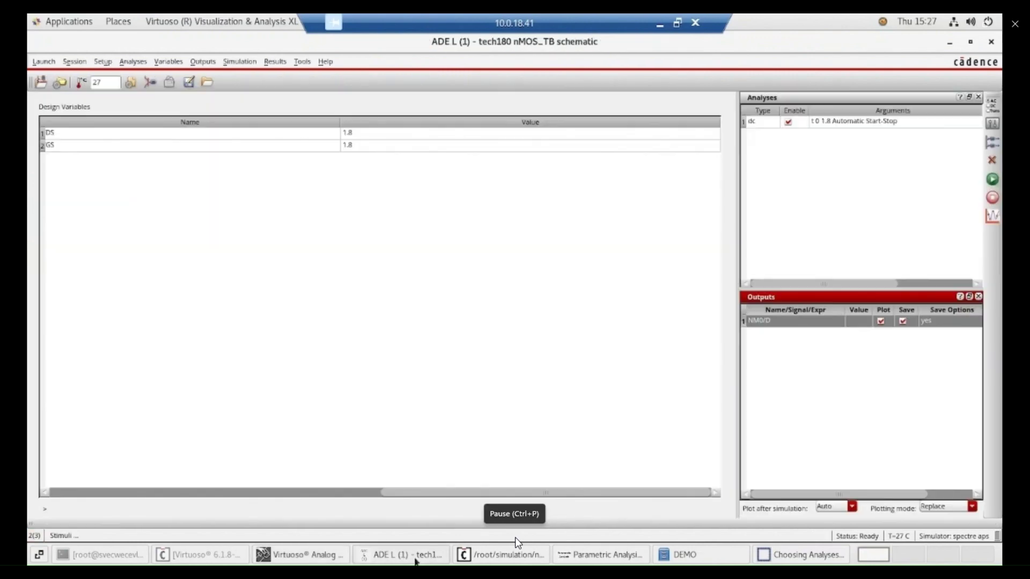
click(577, 558)
click(531, 561)
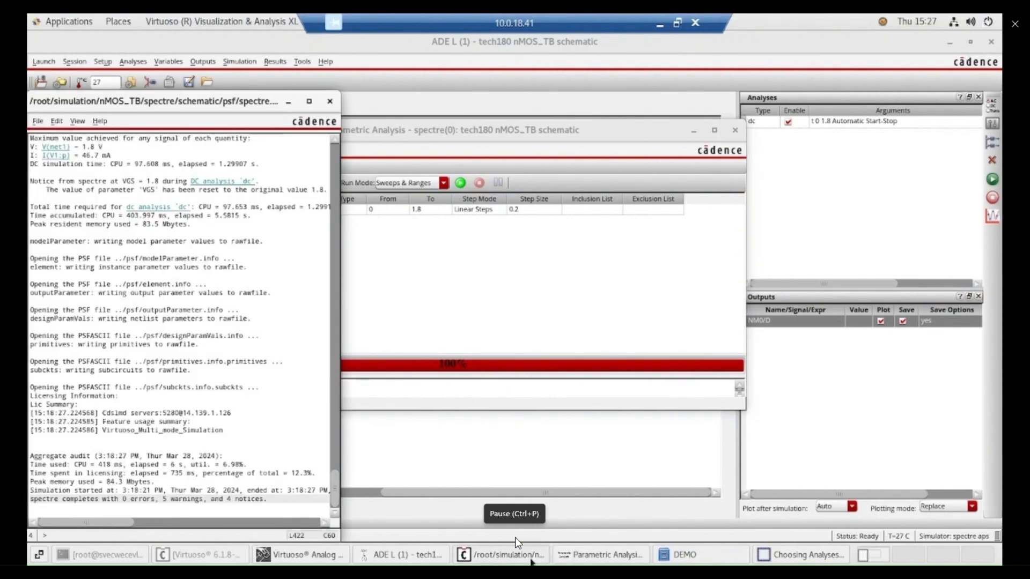
click(325, 558)
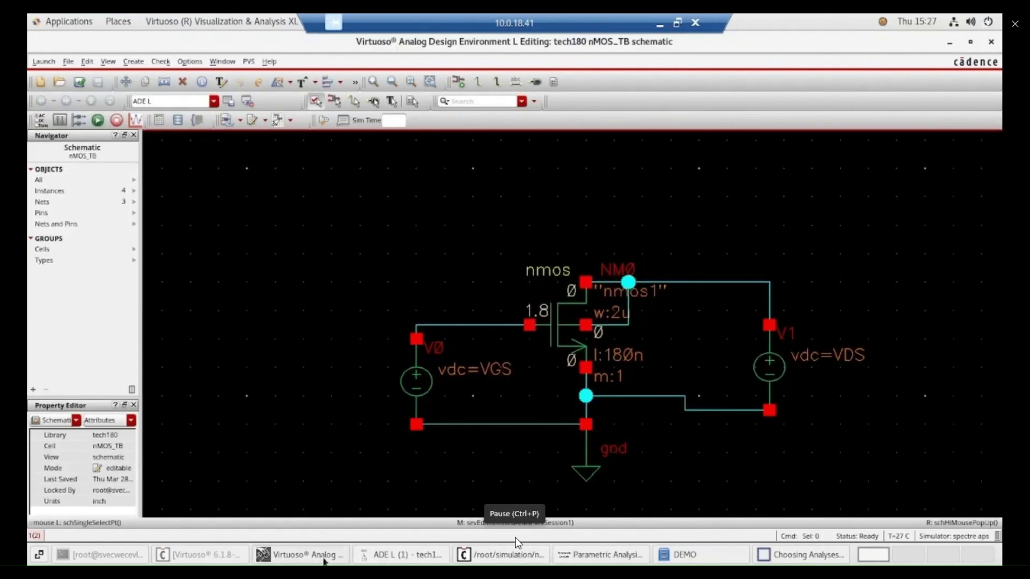
click(797, 556)
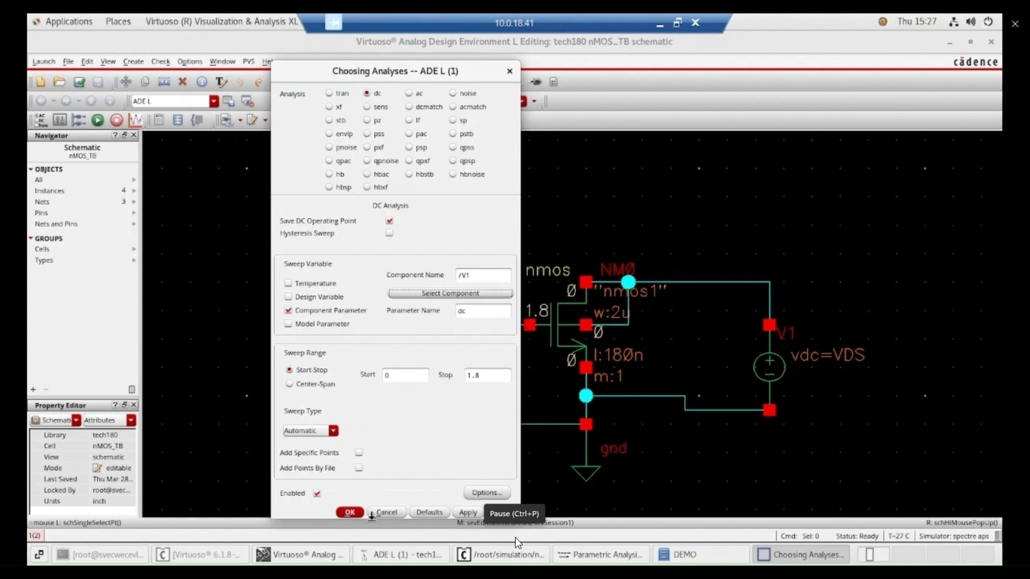
click(350, 513)
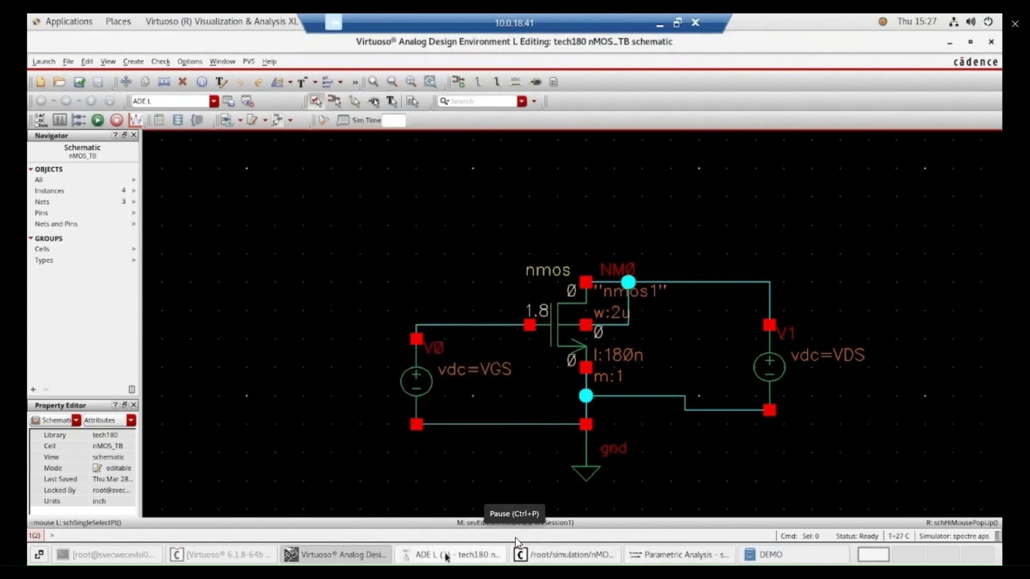
click(660, 555)
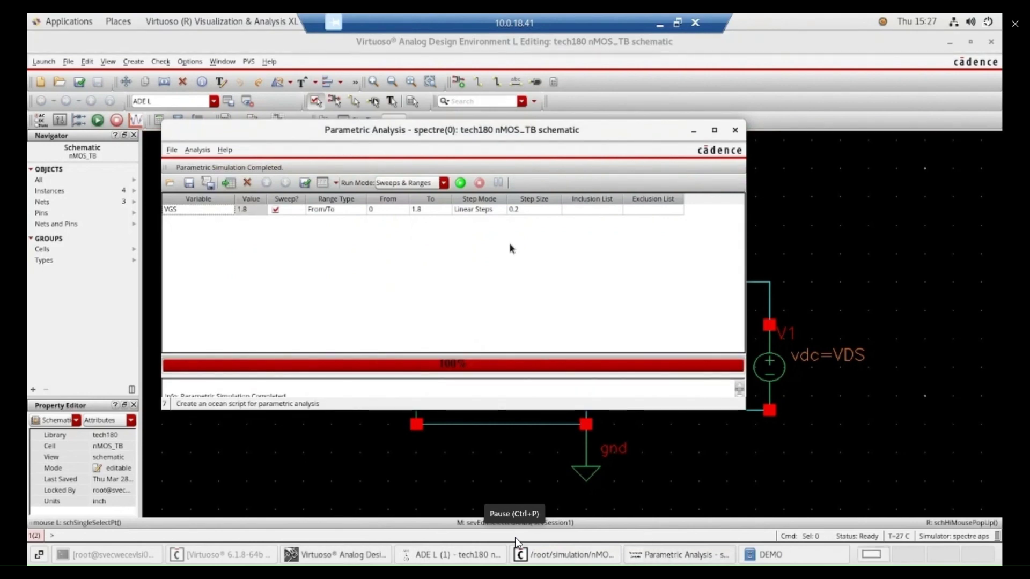
Rerun the VGS parametric sweep to plot ten /NM0/D curves against VDS 0–1.8
click(460, 183)
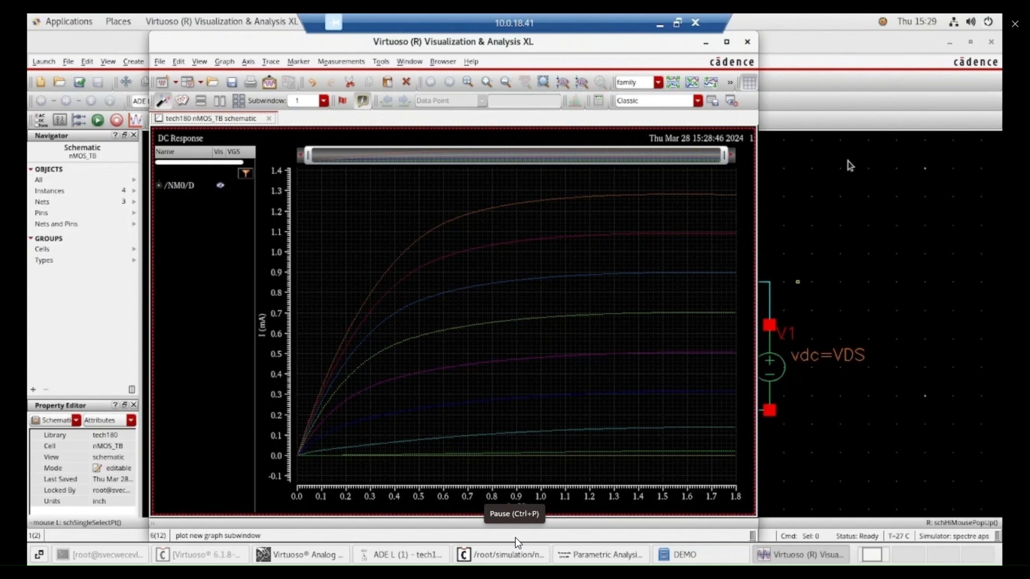
Maximize the plot window and select all ten /NM0/D VGS curves
click(726, 43)
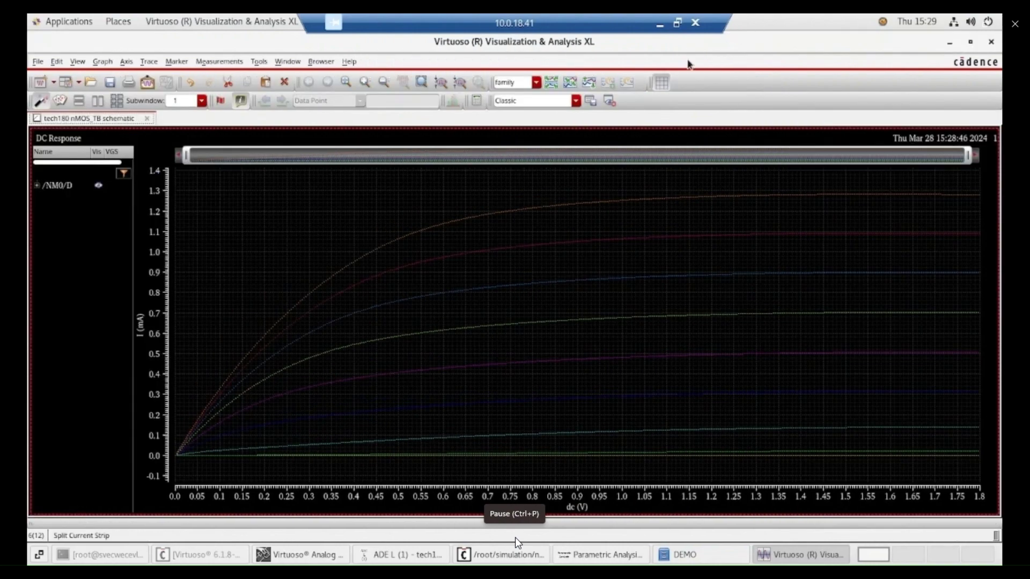
click(60, 186)
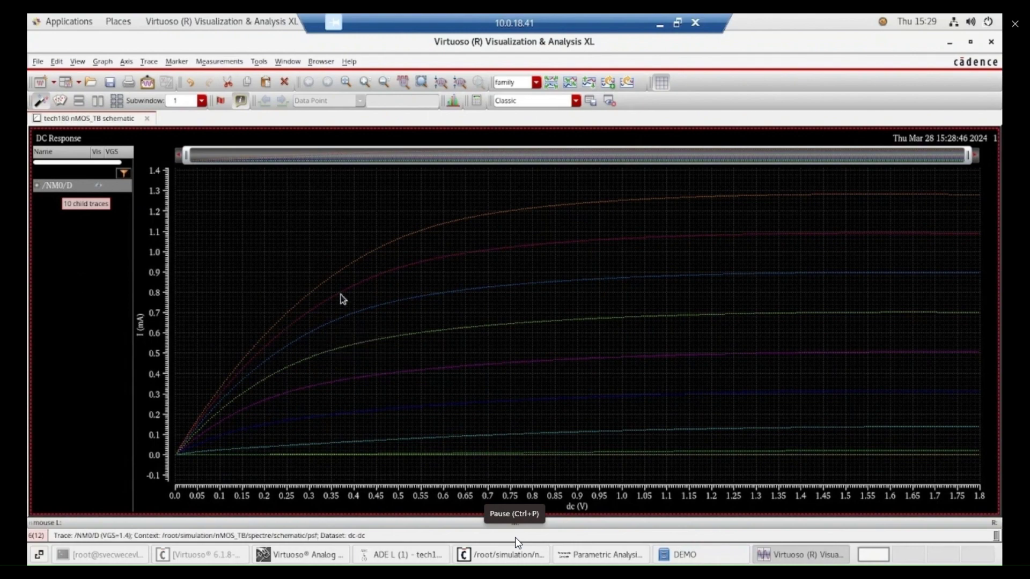
click(325, 296)
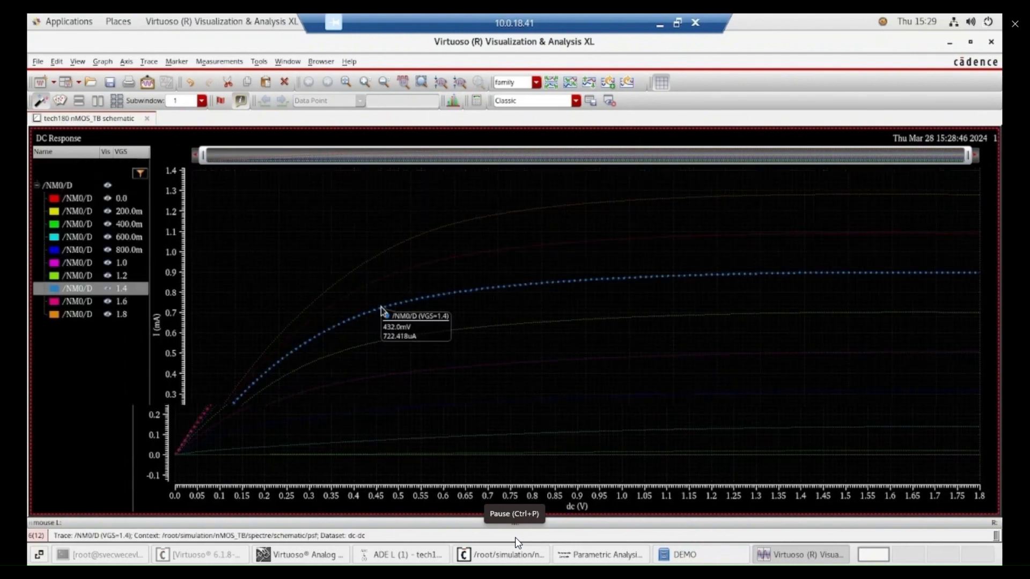
click(359, 310)
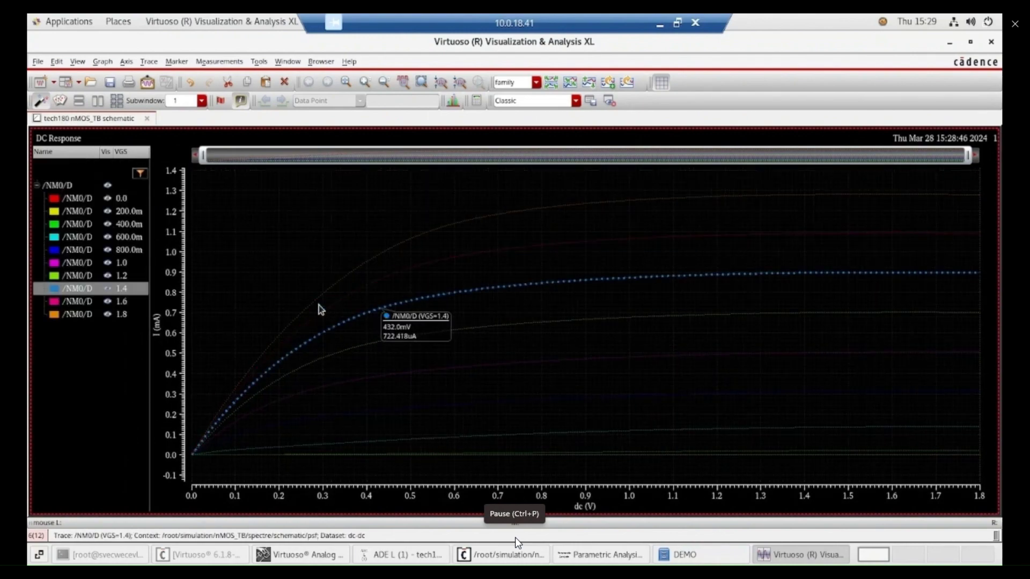
click(81, 199)
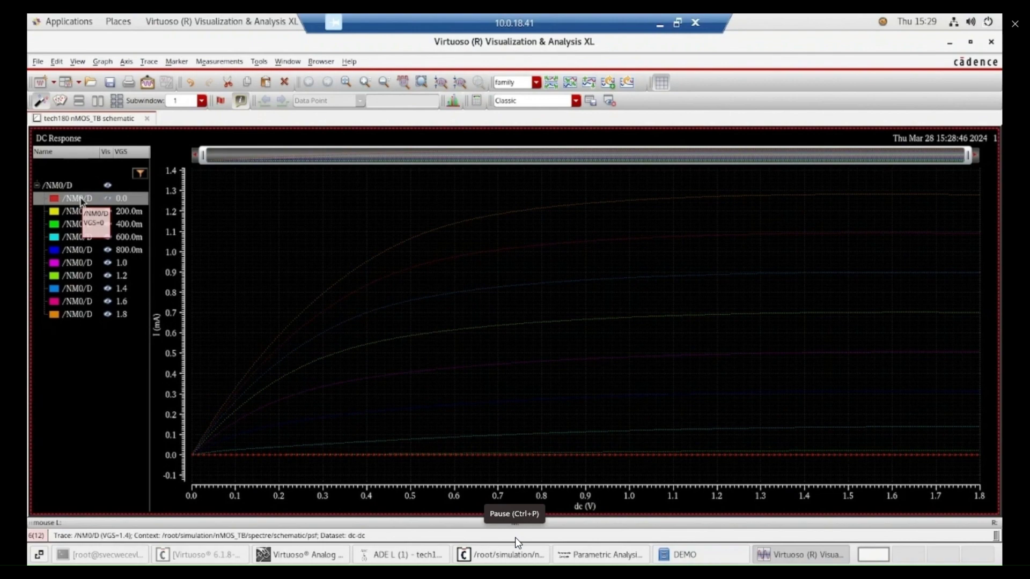
shift+click(82, 318)
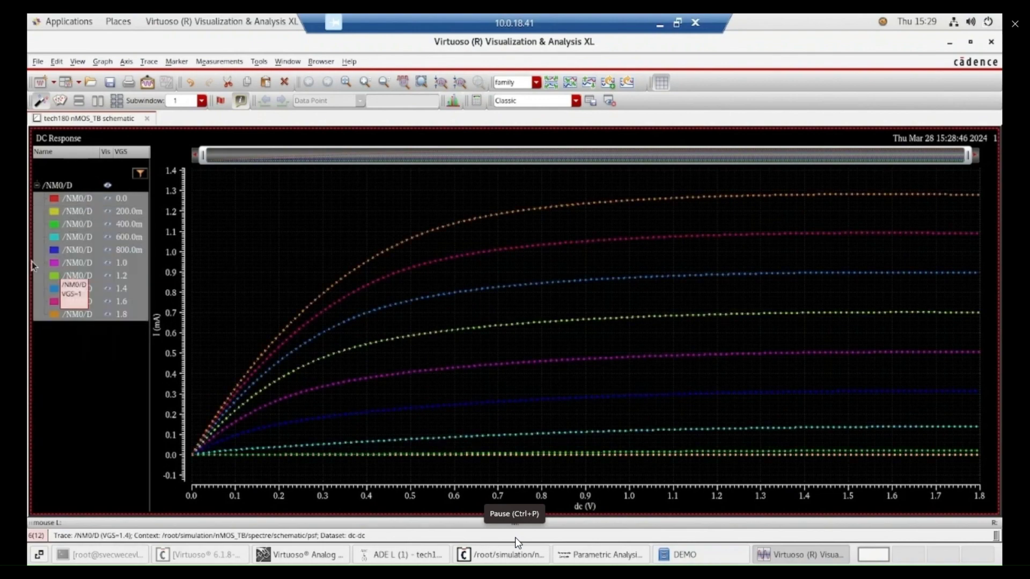
Set the selected curves' width to Thick and their style to Solid
right_click(72, 250)
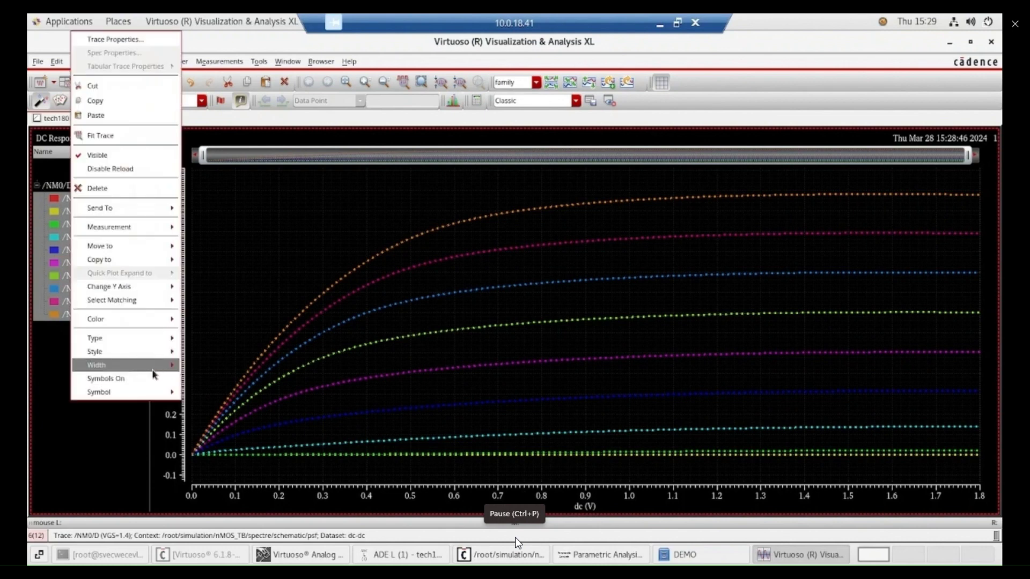
mouse_move(154, 374)
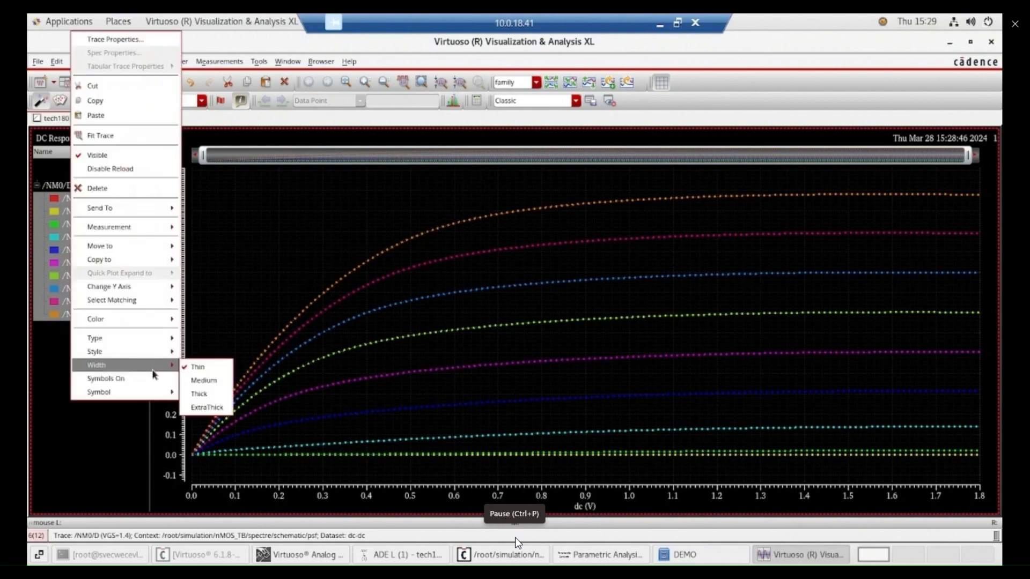
click(197, 395)
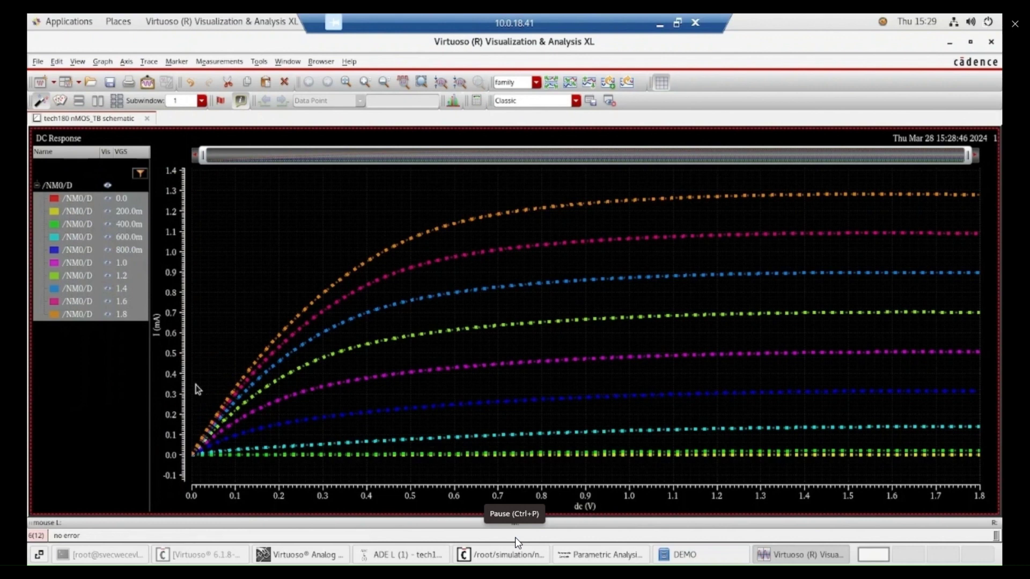
right_click(85, 284)
mouse_move(98, 268)
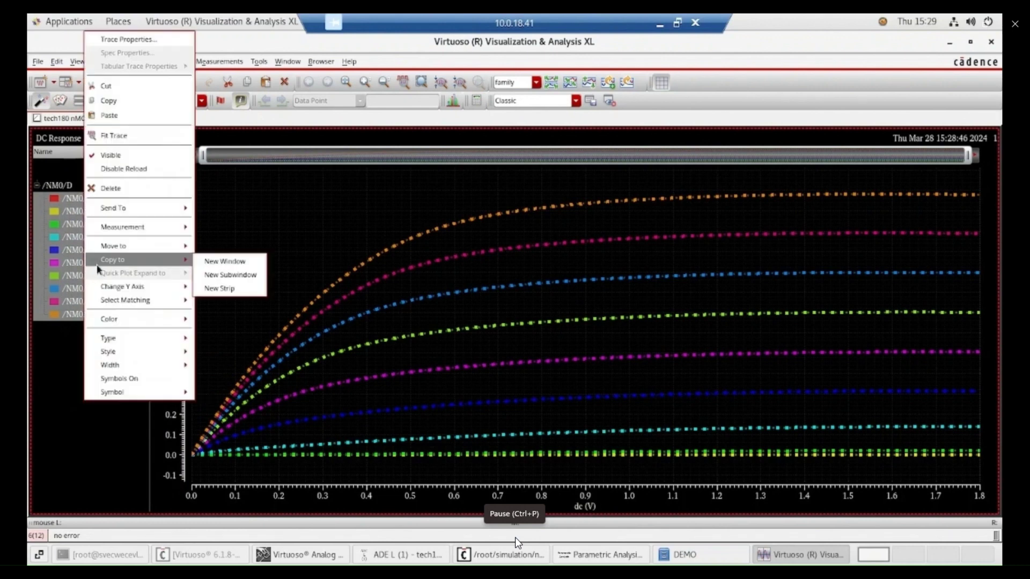
mouse_move(119, 353)
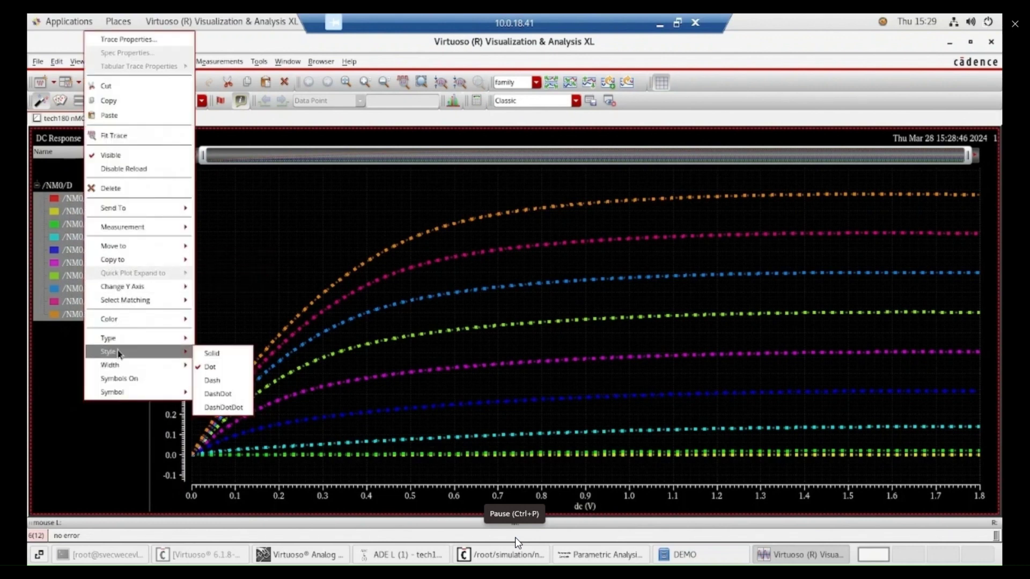
click(218, 357)
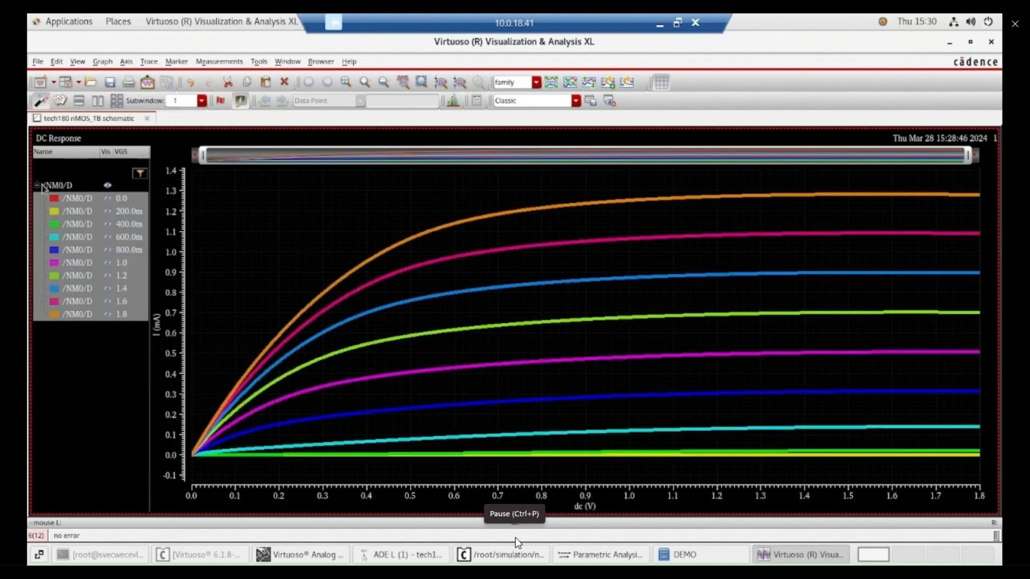
Open the plot's Print to File (PDF) dialog and start renaming the output to output_char.pdf in /root/Desktop/DEMO
click(37, 61)
click(63, 261)
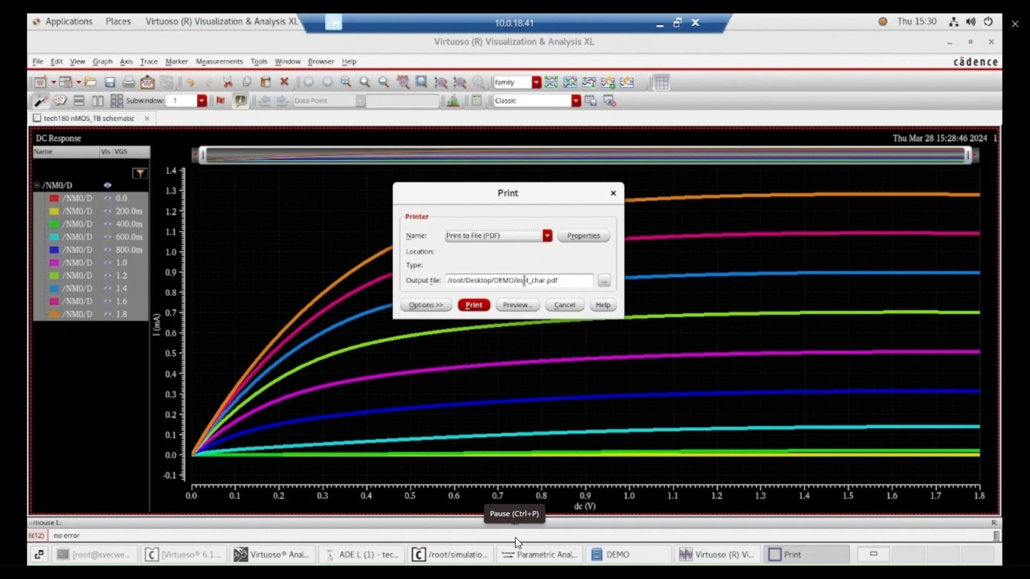
click(530, 280)
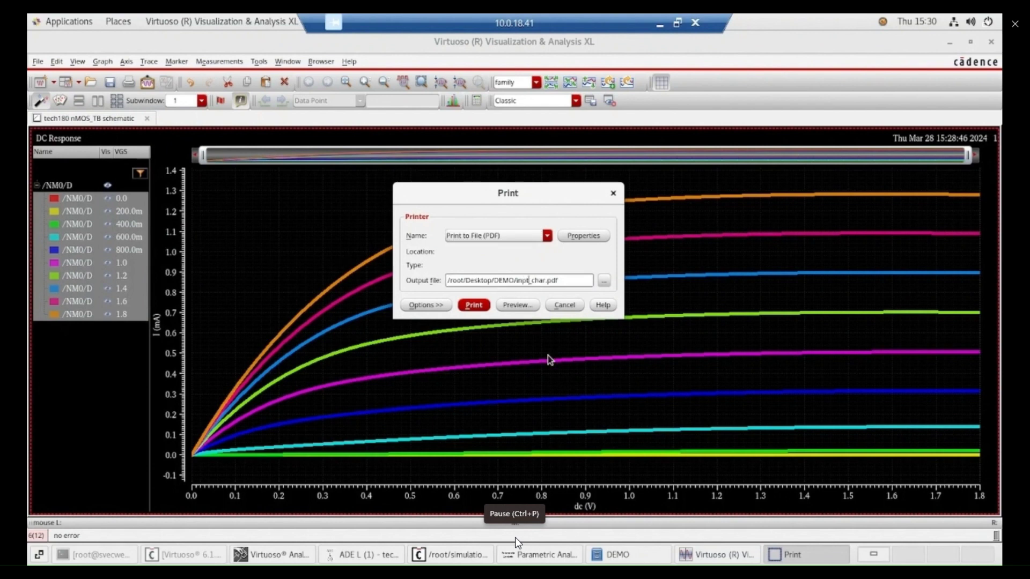
key(BackSpace)
key(BackSpace)
key(BackSpace)
key(BackSpace)
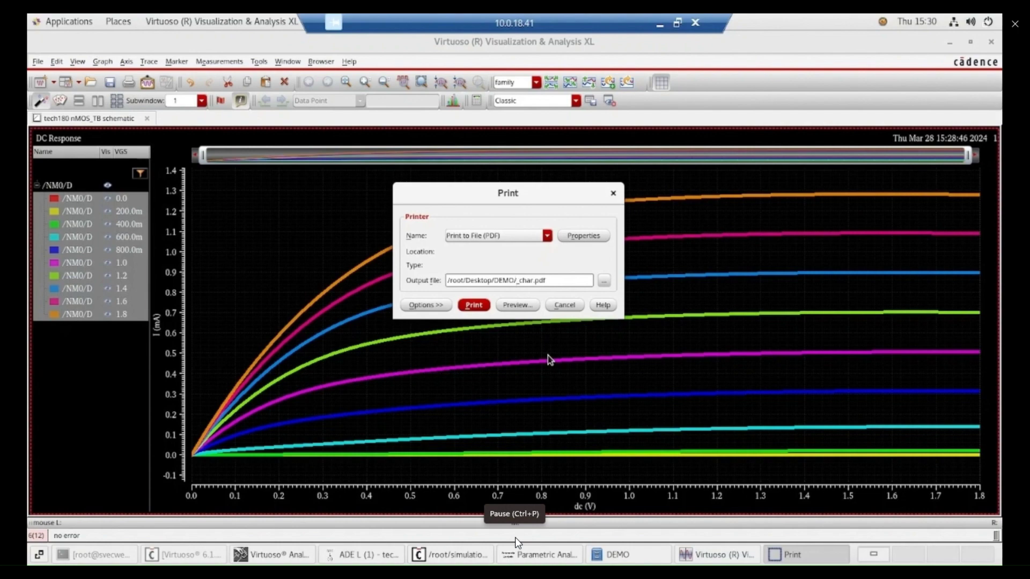